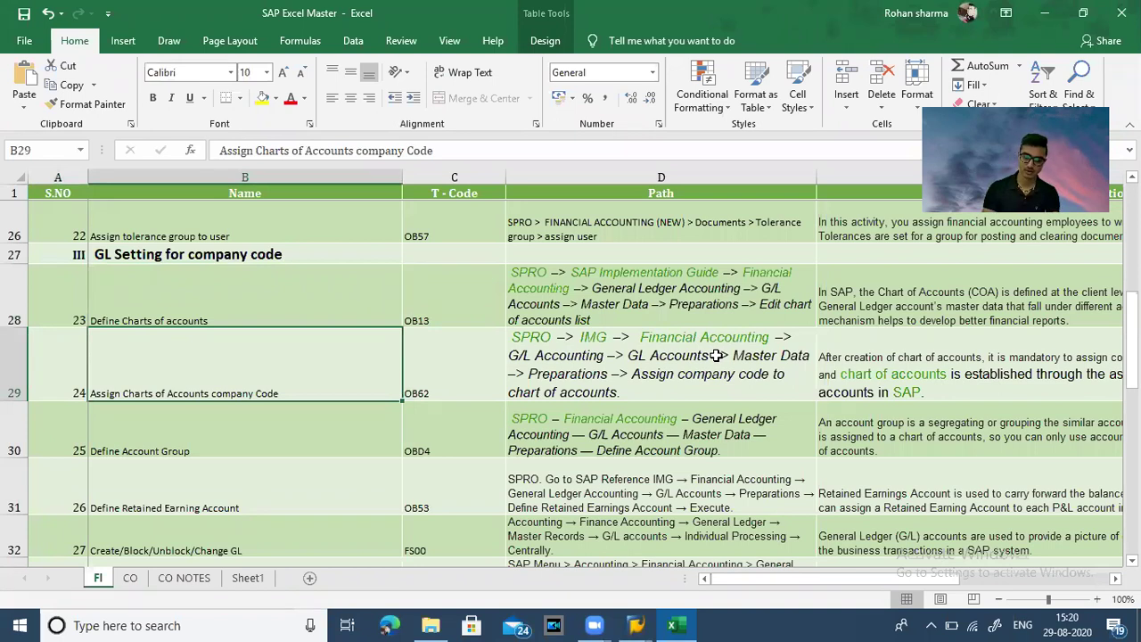
- Review the tasks in the GL Setting for company code section, from Define Charts of accounts to the document parking and holding rows
{"action": "key", "text": "Down"}
{"action": "key", "text": "Down"}
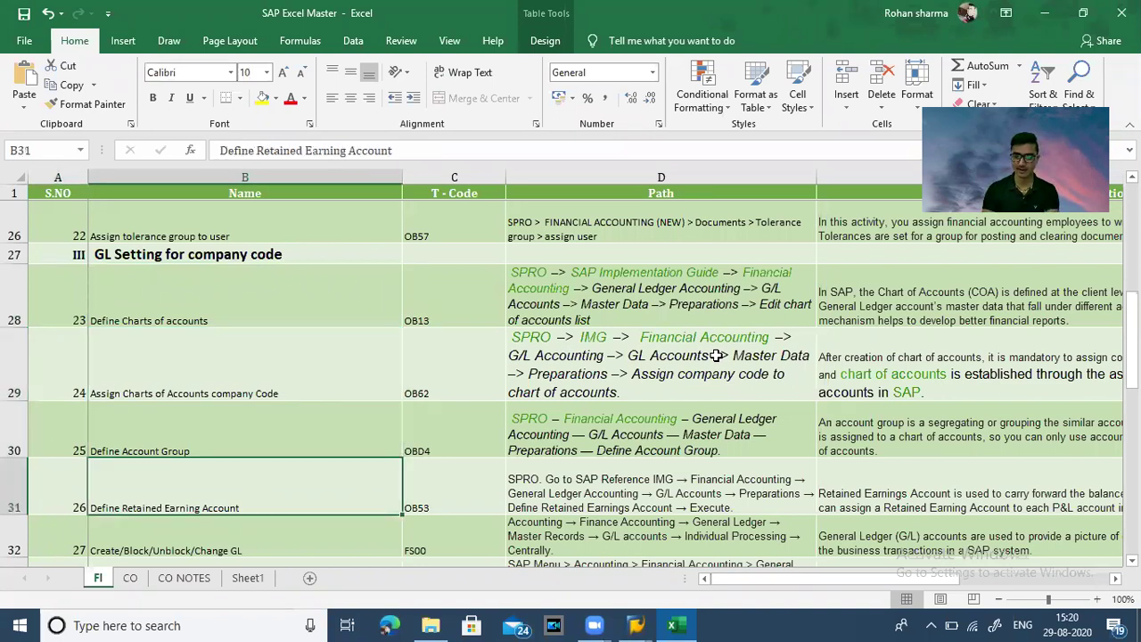
{"action": "key", "text": "Down"}
{"action": "key", "text": "Down"}
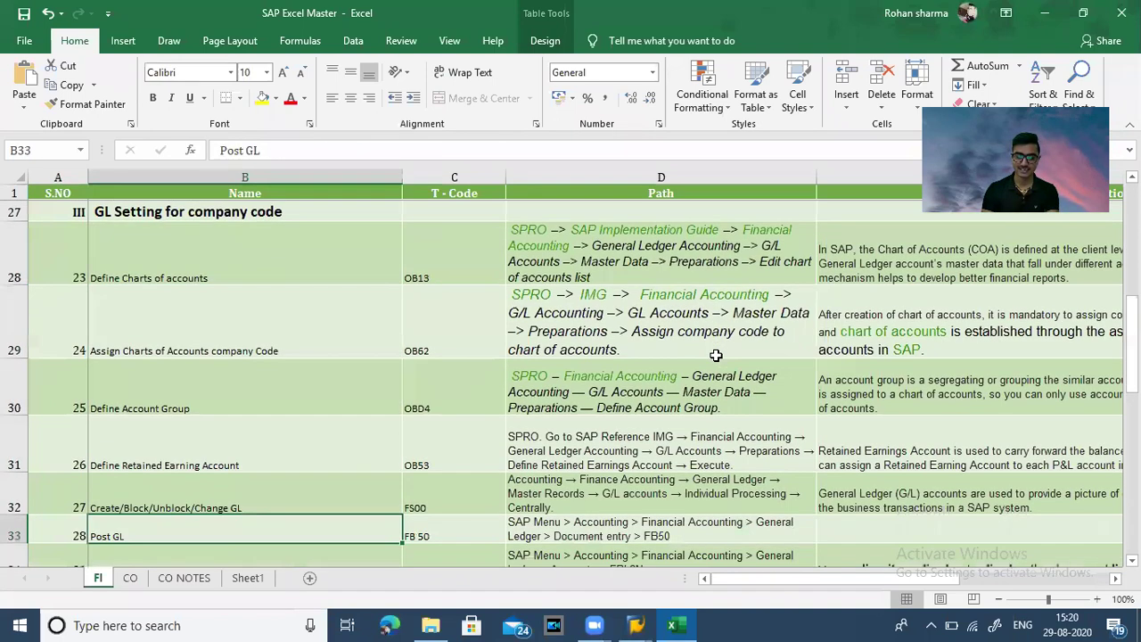
{"action": "key", "text": "Up"}
{"action": "key", "text": "Down"}
{"action": "key", "text": "Down"}
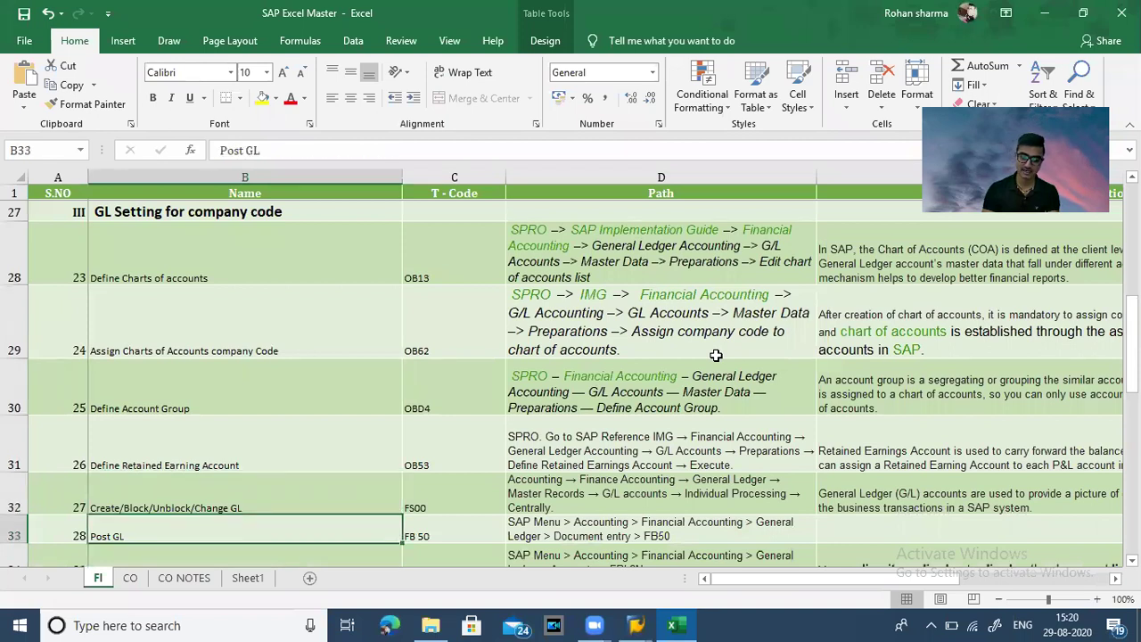
{"action": "key", "text": "Down"}
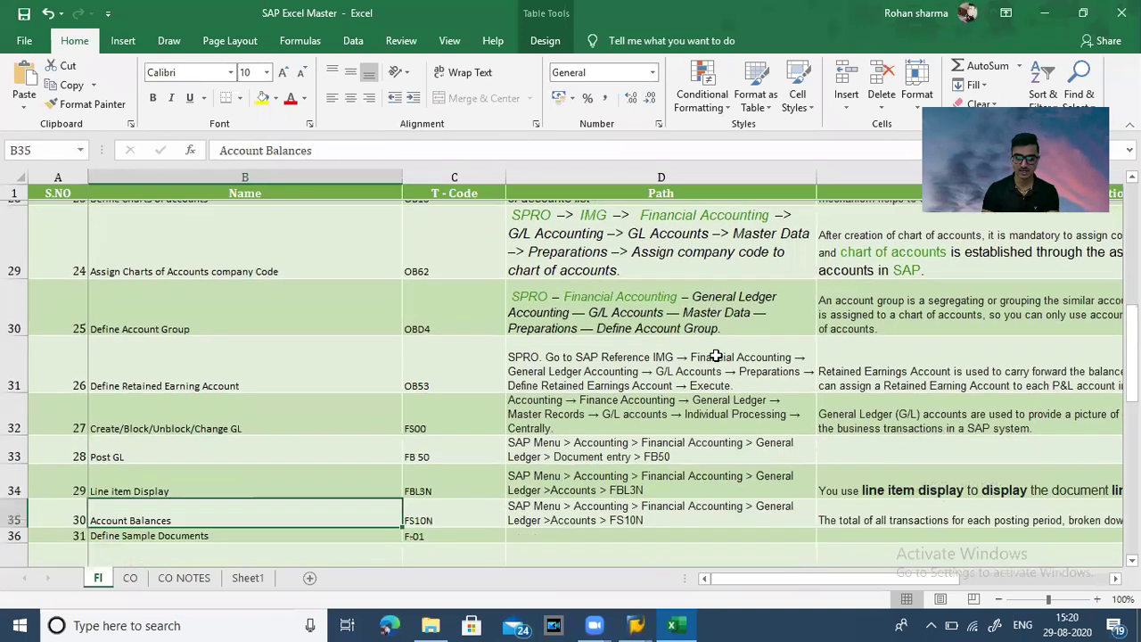
{"action": "key", "text": "Up"}
{"action": "key", "text": "Down"}
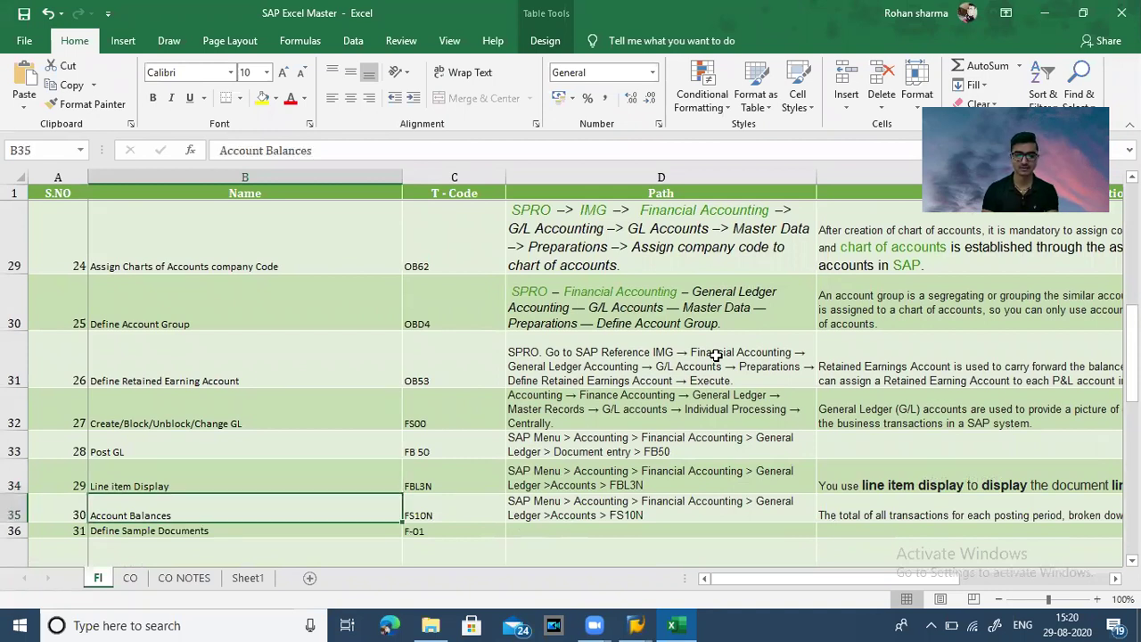
{"action": "key", "text": "Down"}
{"action": "key", "text": "Down"}
{"action": "key", "text": "Down"}
{"action": "key", "text": "Down"}
{"action": "key", "text": "Down"}
{"action": "key", "text": "Down"}
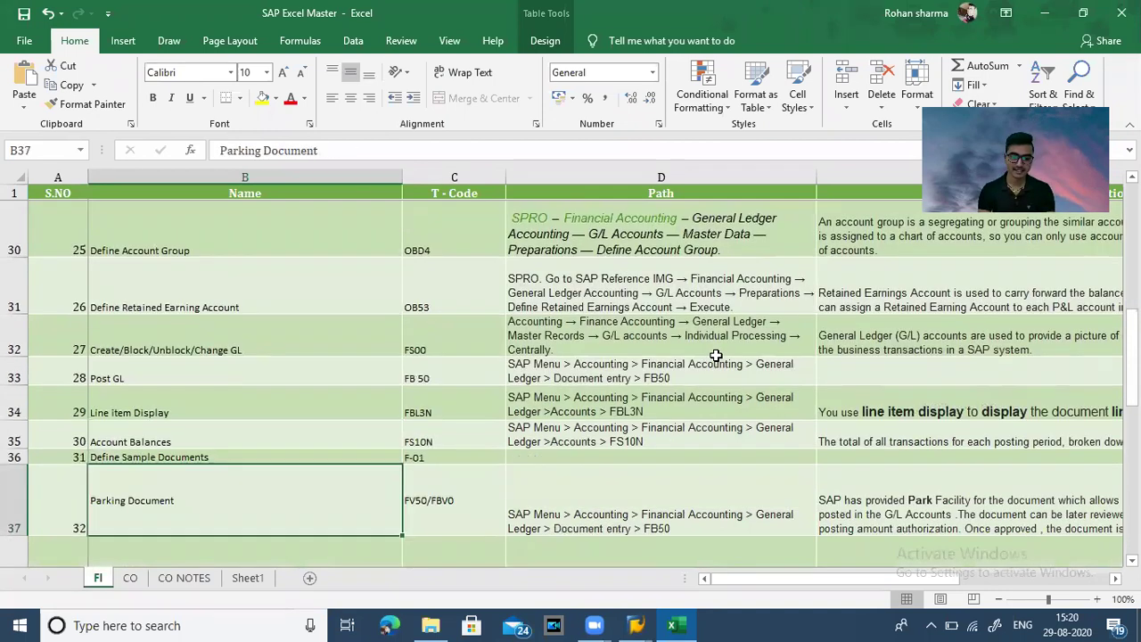
{"action": "key", "text": "Down"}
{"action": "key", "text": "Down"}
{"action": "key", "text": "Up"}
{"action": "key", "text": "Up"}
{"action": "key", "text": "Up"}
{"action": "key", "text": "Up"}
{"action": "key", "text": "Up"}
{"action": "key", "text": "Up"}
{"action": "key", "text": "Up"}
{"action": "key", "text": "Up"}
{"action": "key", "text": "Up"}
{"action": "key", "text": "Up"}
{"action": "key", "text": "Up"}
{"action": "key", "text": "Up"}
{"action": "key", "text": "Up"}
{"action": "key", "text": "Up"}
{"action": "key", "text": "Up"}
{"action": "key", "text": "Up"}
{"action": "key", "text": "Up"}
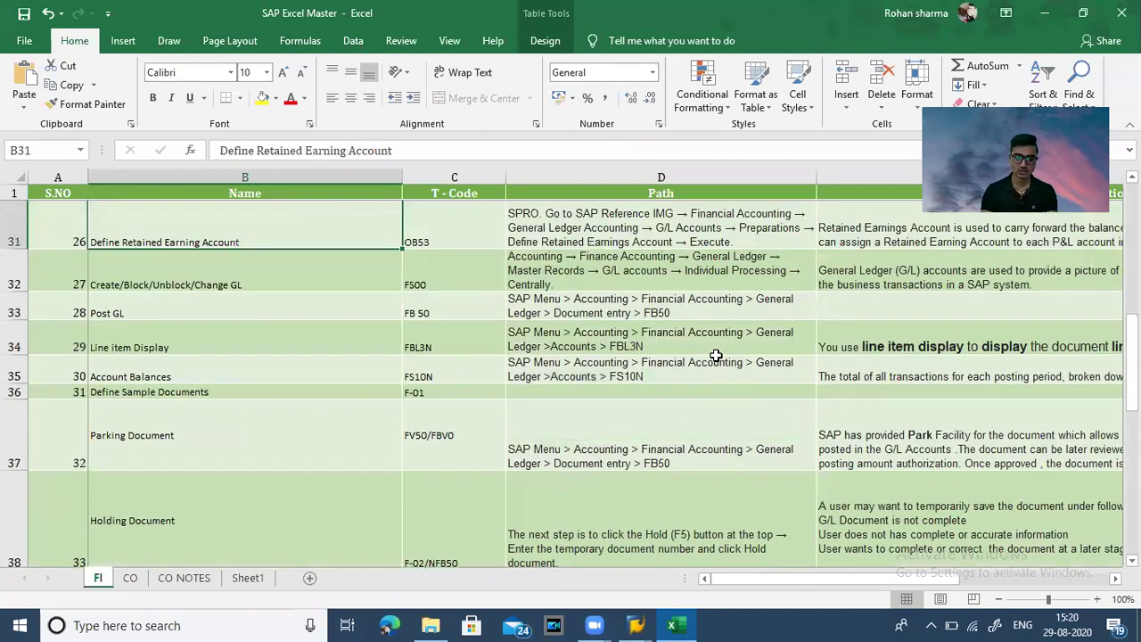
{"action": "key", "text": "Down"}
{"action": "key", "text": "Down"}
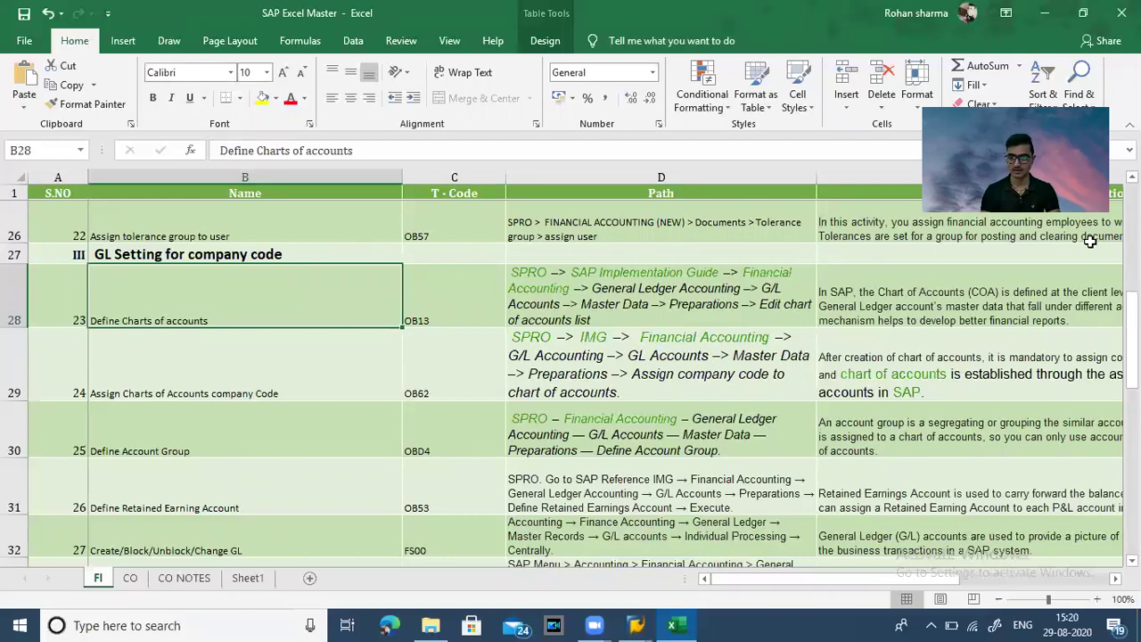
- Switch to the SAP Easy Access window and open transaction OB13 with /nob13
{"action": "key", "text": "alt+Tab"}
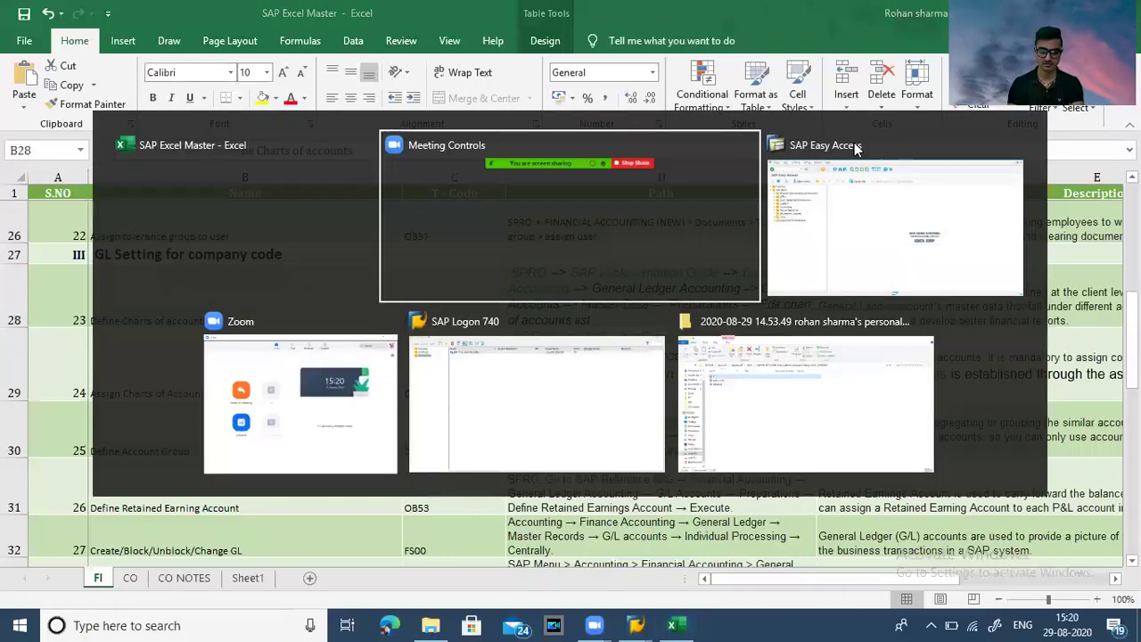
{"action": "left_click", "coordinate": [854, 142]}
{"action": "type", "text": "/"}
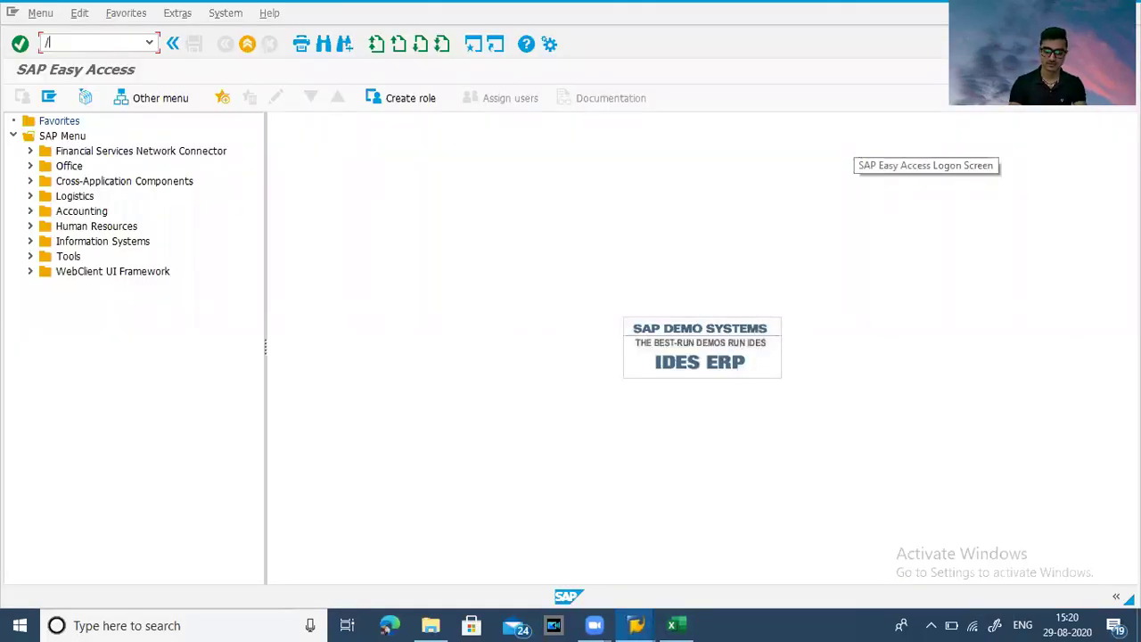
{"action": "type", "text": "nob13"}
{"action": "key", "text": "Return"}
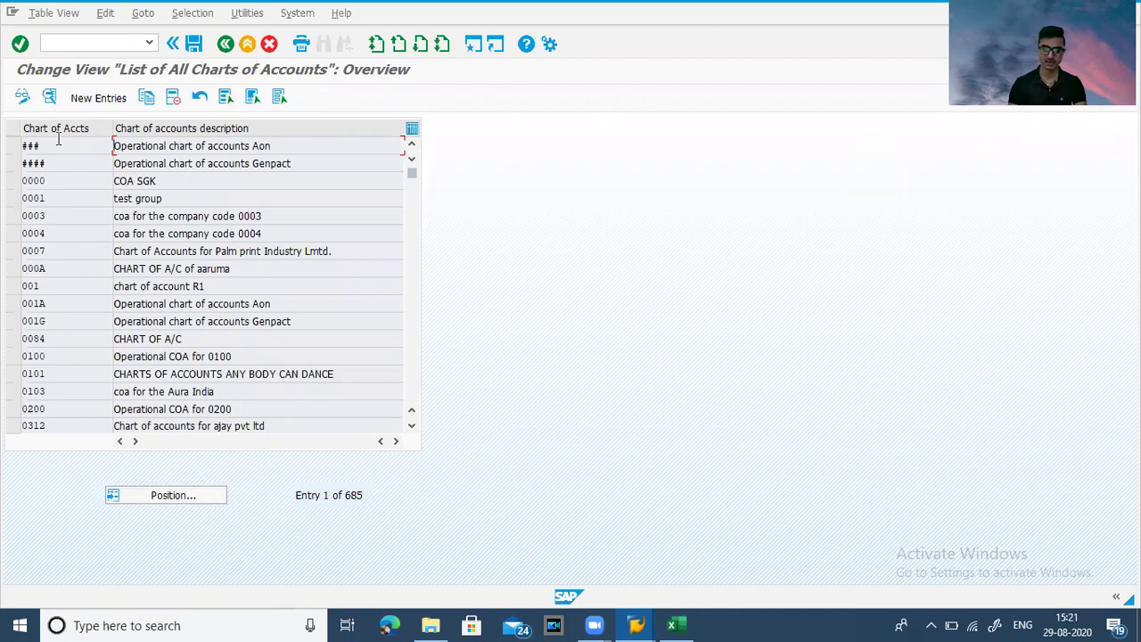
- Start a new entry in the list of charts of accounts with the chart of accounts key Annu
{"action": "left_click", "coordinate": [81, 104]}
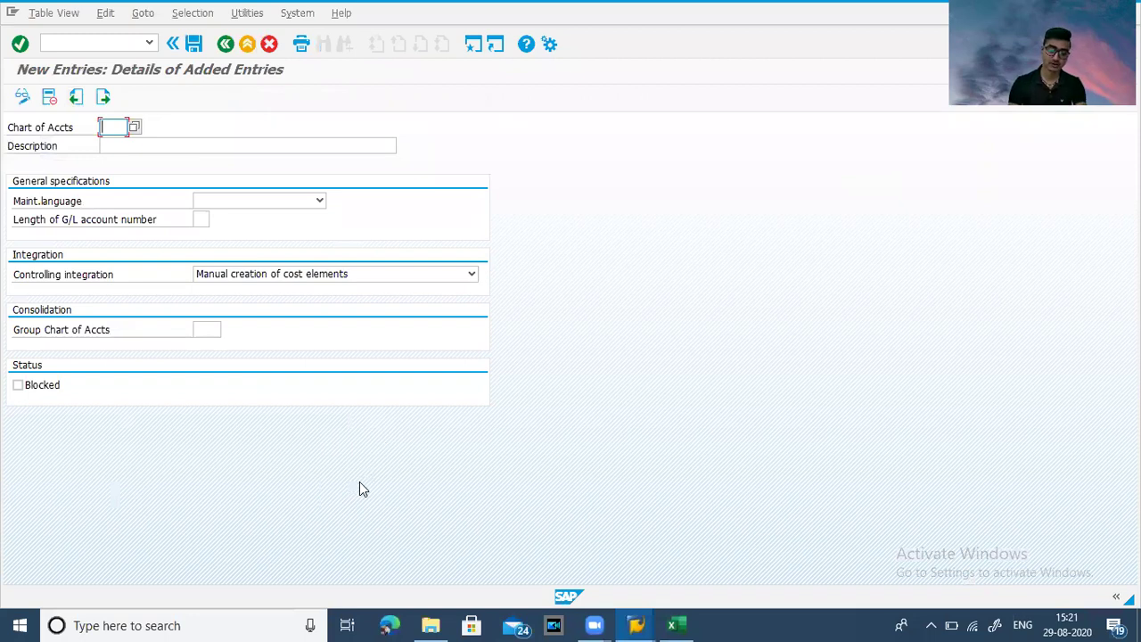
{"action": "type", "text": "Ann"}
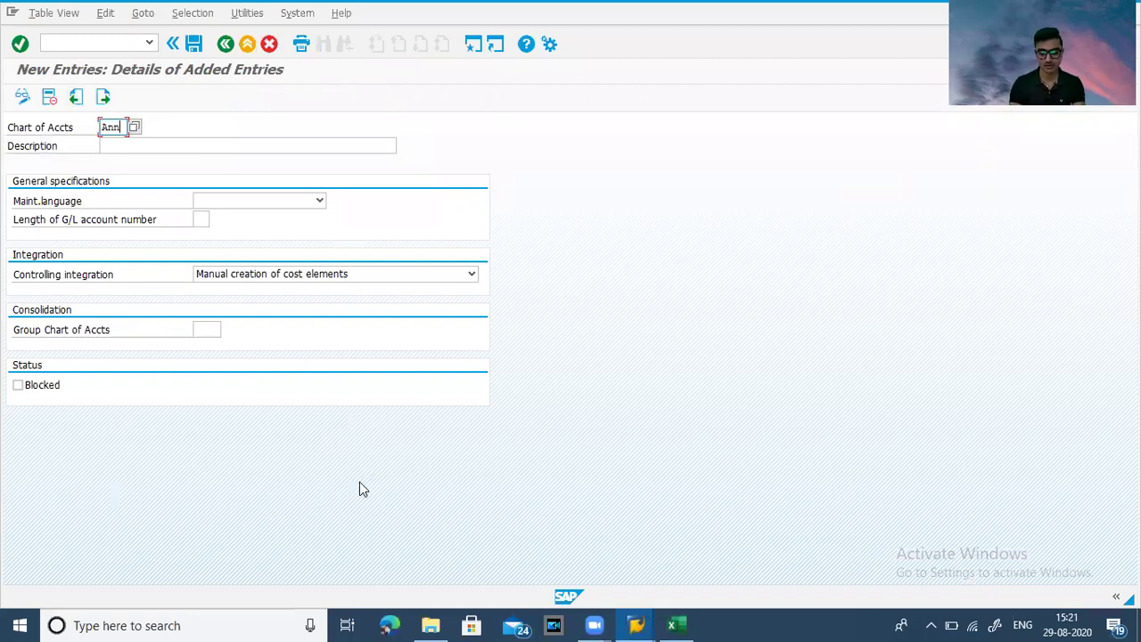
{"action": "type", "text": "u"}
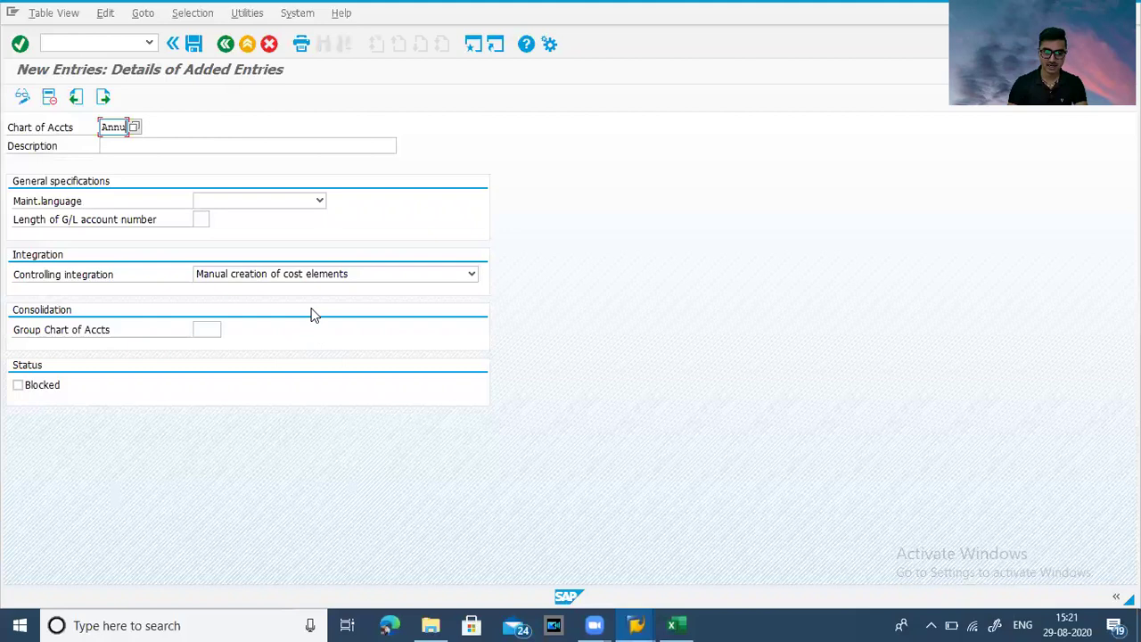
- Enter the description "Charts of Accounts for Annu Ltd", adapting the suggested IND Hotels Ltd text
{"action": "left_click", "coordinate": [192, 144]}
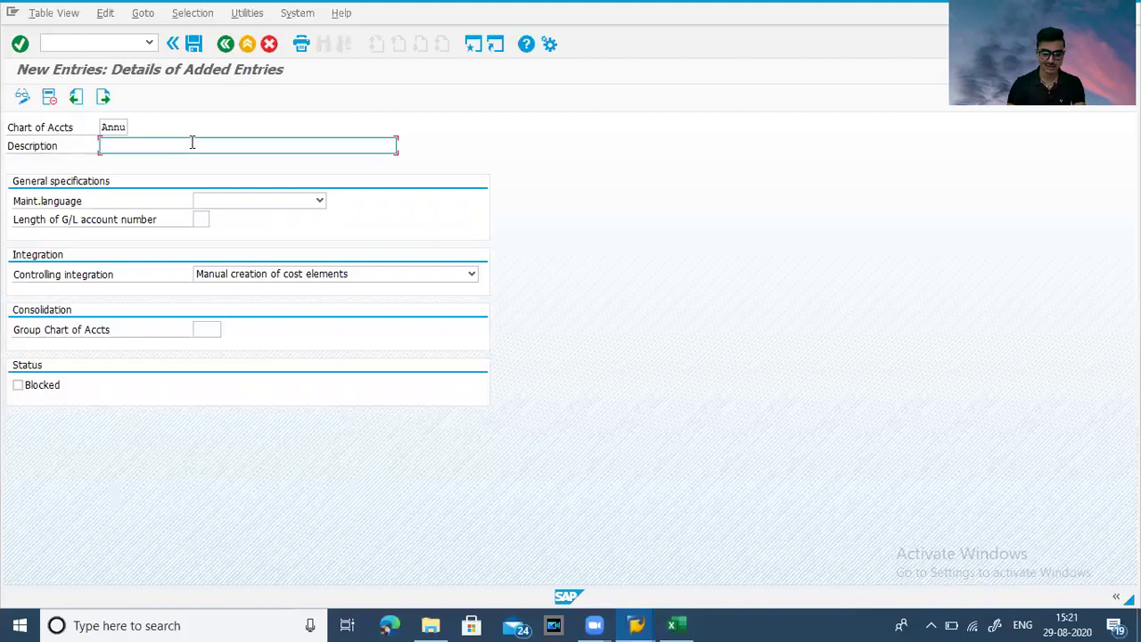
{"action": "type", "text": "C"}
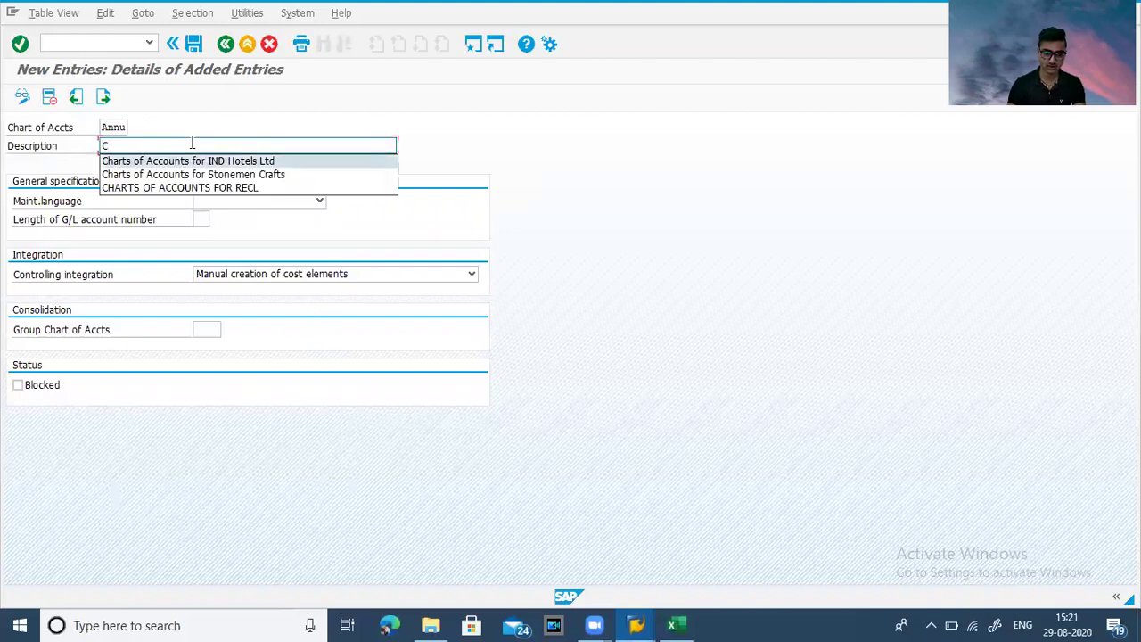
{"action": "key", "text": "Return"}
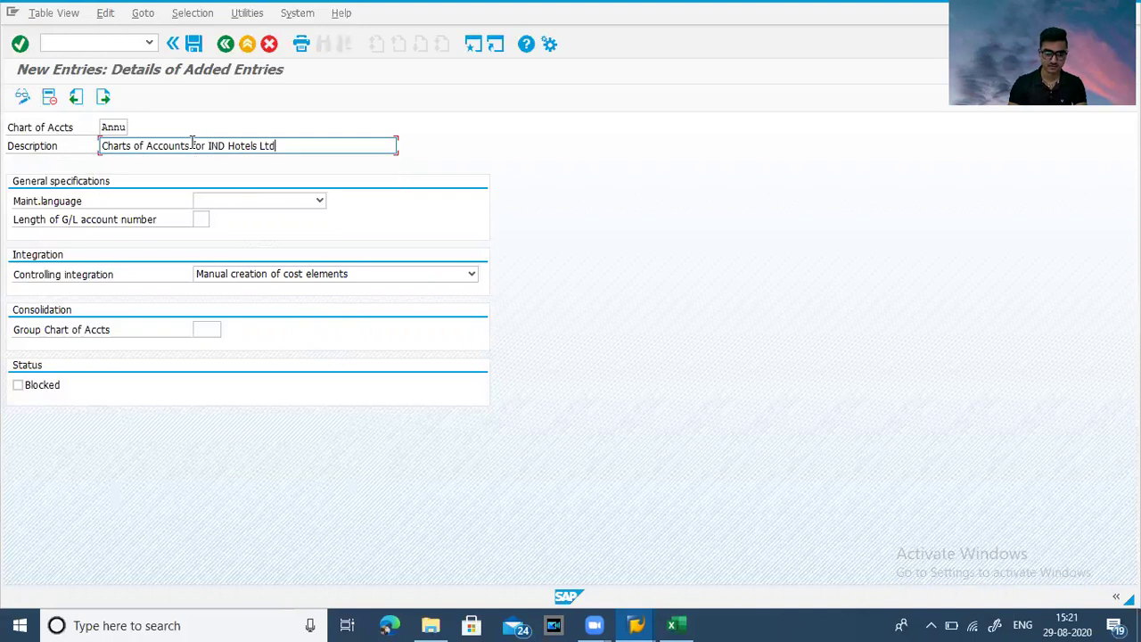
{"action": "key", "text": "BackSpace"}
{"action": "key", "text": "BackSpace"}
{"action": "key", "text": "BackSpace"}
{"action": "key", "text": "BackSpace"}
{"action": "key", "text": "BackSpace"}
{"action": "key", "text": "BackSpace"}
{"action": "key", "text": "BackSpace"}
{"action": "key", "text": "BackSpace"}
{"action": "key", "text": "BackSpace"}
{"action": "key", "text": "BackSpace"}
{"action": "key", "text": "BackSpace"}
{"action": "key", "text": "BackSpace"}
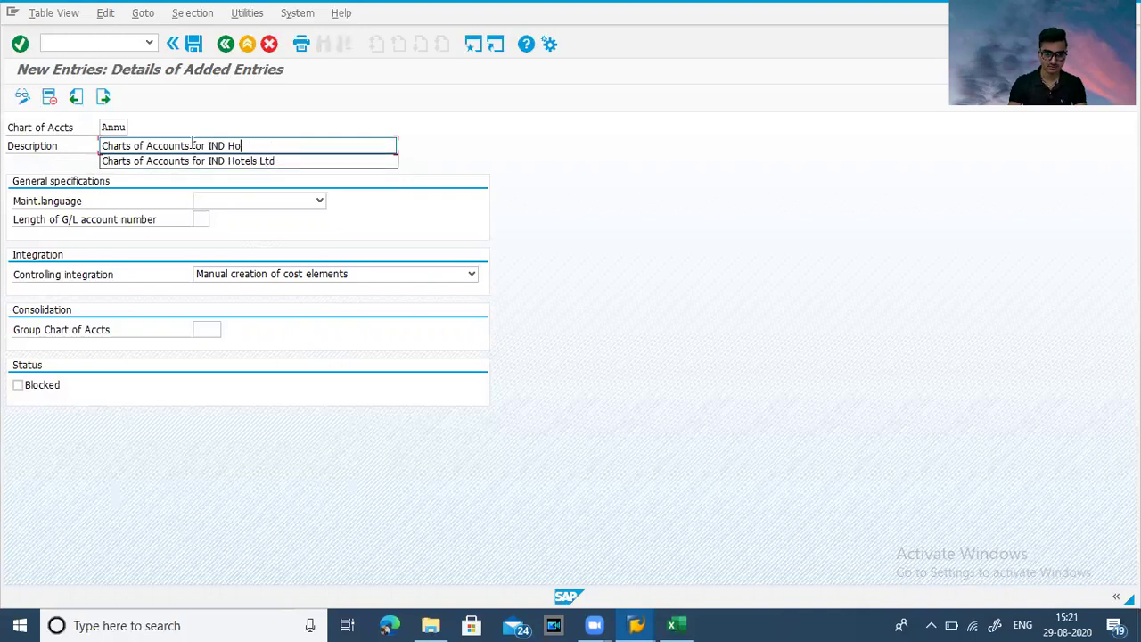
{"action": "key", "text": "BackSpace"}
{"action": "key", "text": "BackSpace"}
{"action": "type", "text": "A"}
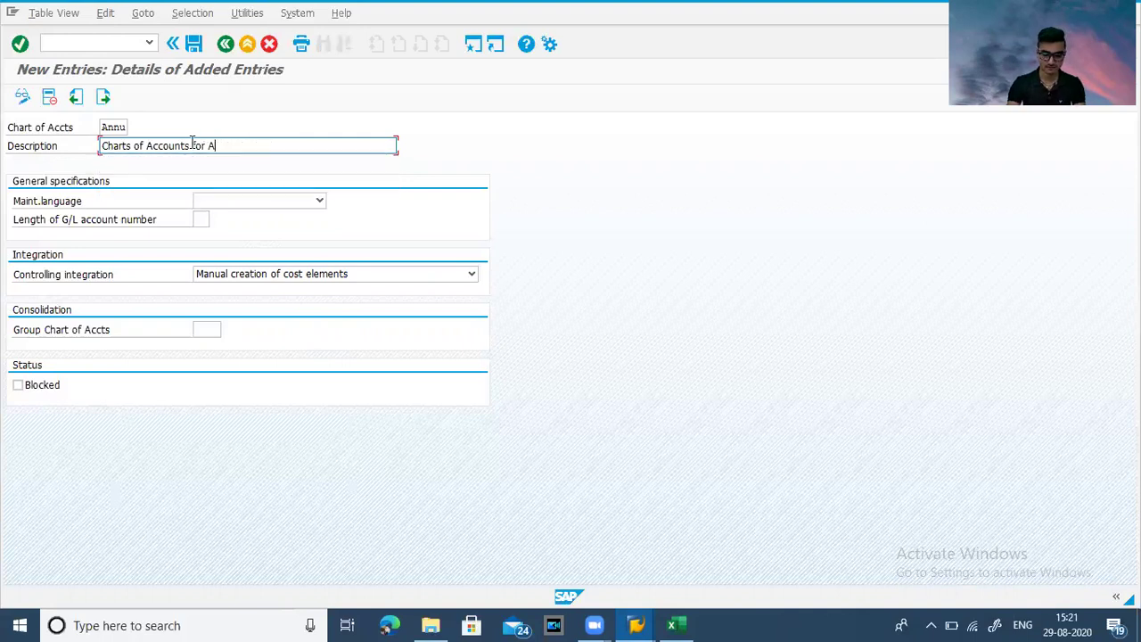
{"action": "type", "text": "nnu Ltd"}
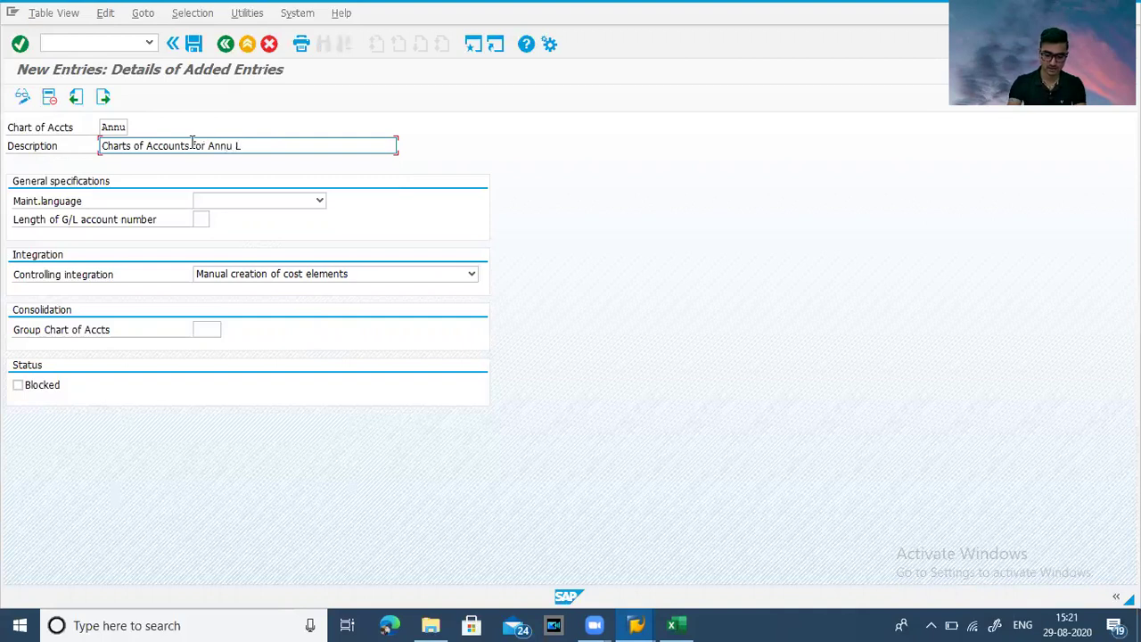
- Set the maintenance language to English and the length of G/L account number to 6
{"action": "left_click", "coordinate": [231, 199]}
{"action": "key", "text": "e"}
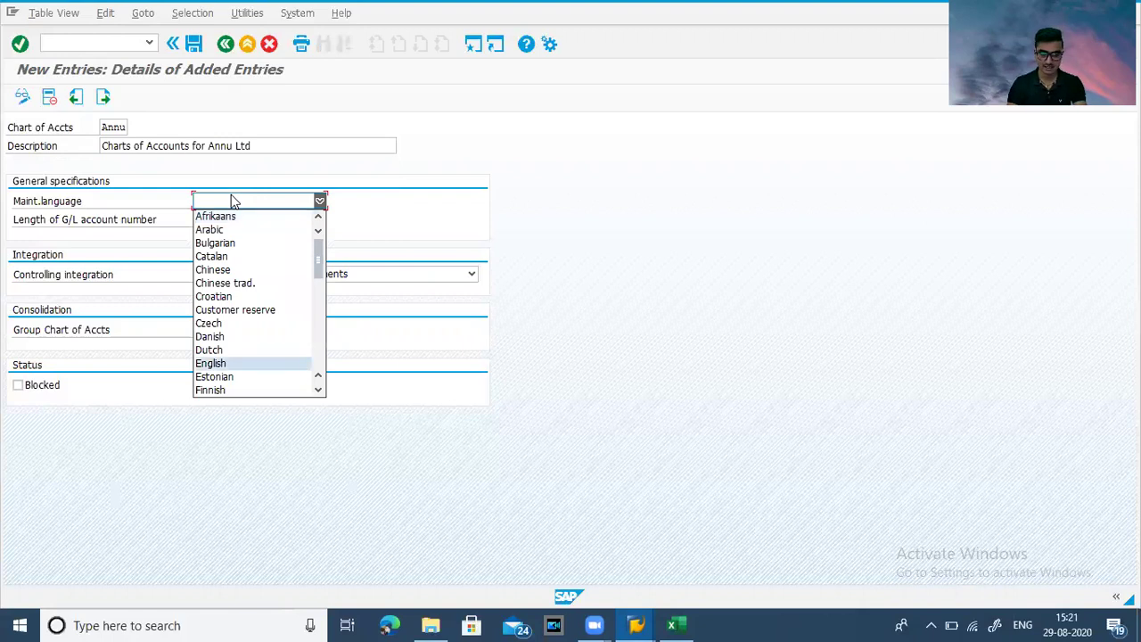
{"action": "key", "text": "Return"}
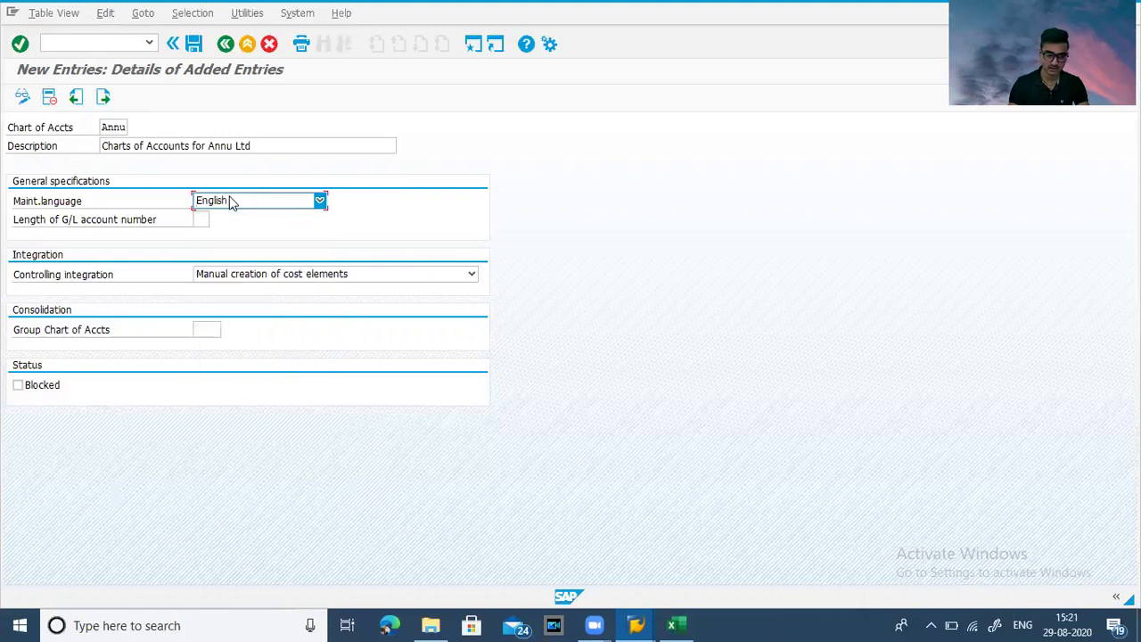
{"action": "left_click", "coordinate": [200, 218]}
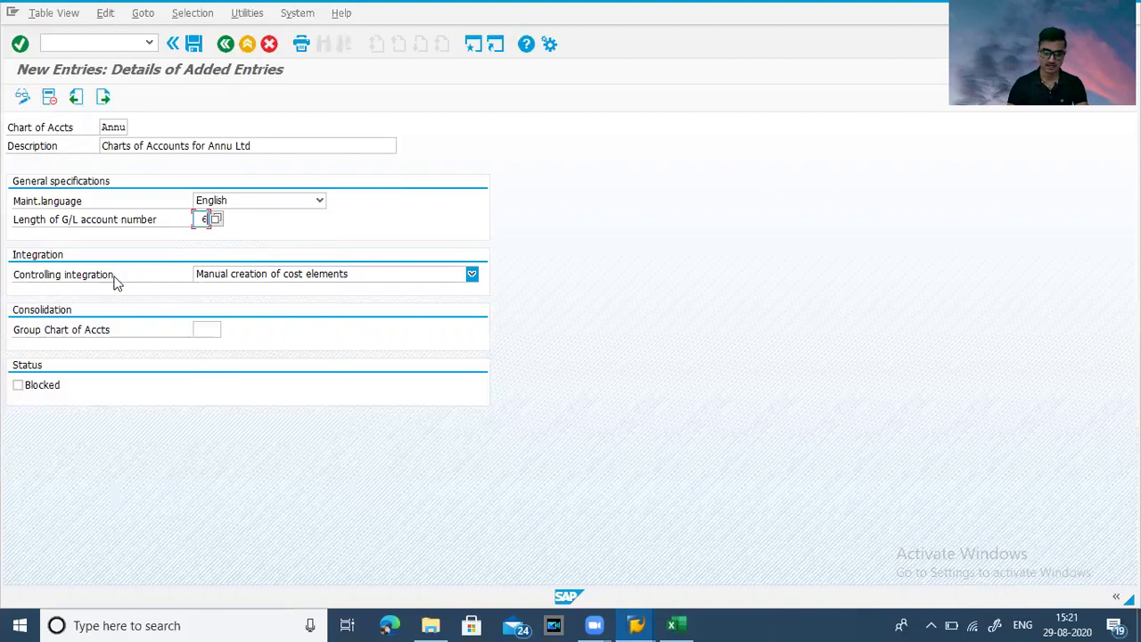
- Keep controlling integration at Manual creation of cost elements, leave the group chart of accounts empty, and save the new entry
{"action": "left_click", "coordinate": [223, 278]}
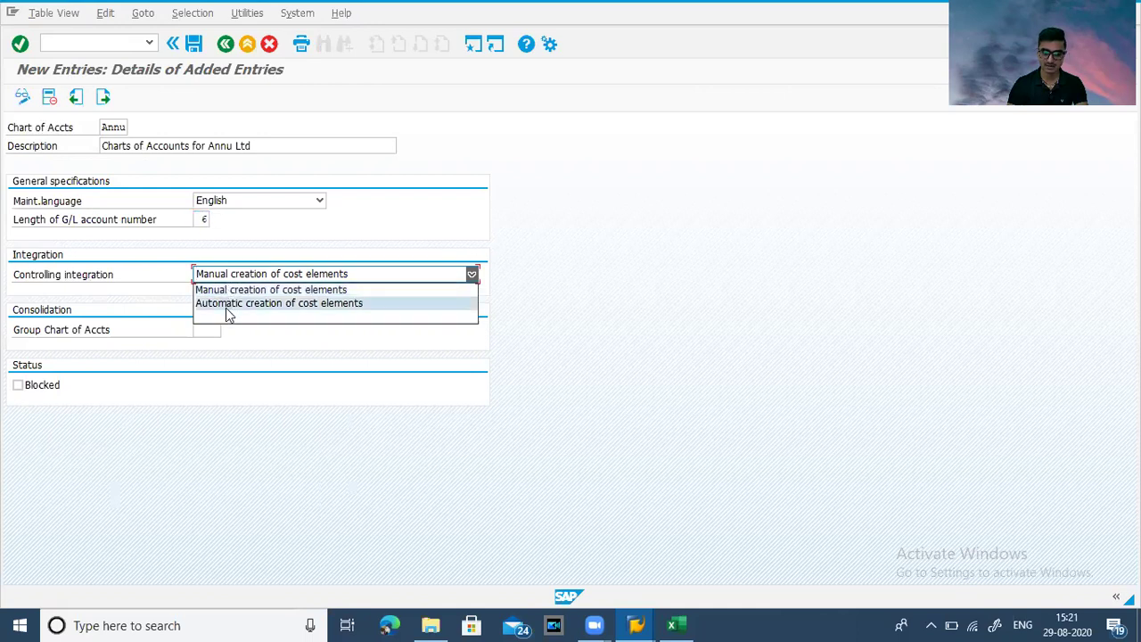
{"action": "left_click", "coordinate": [229, 293]}
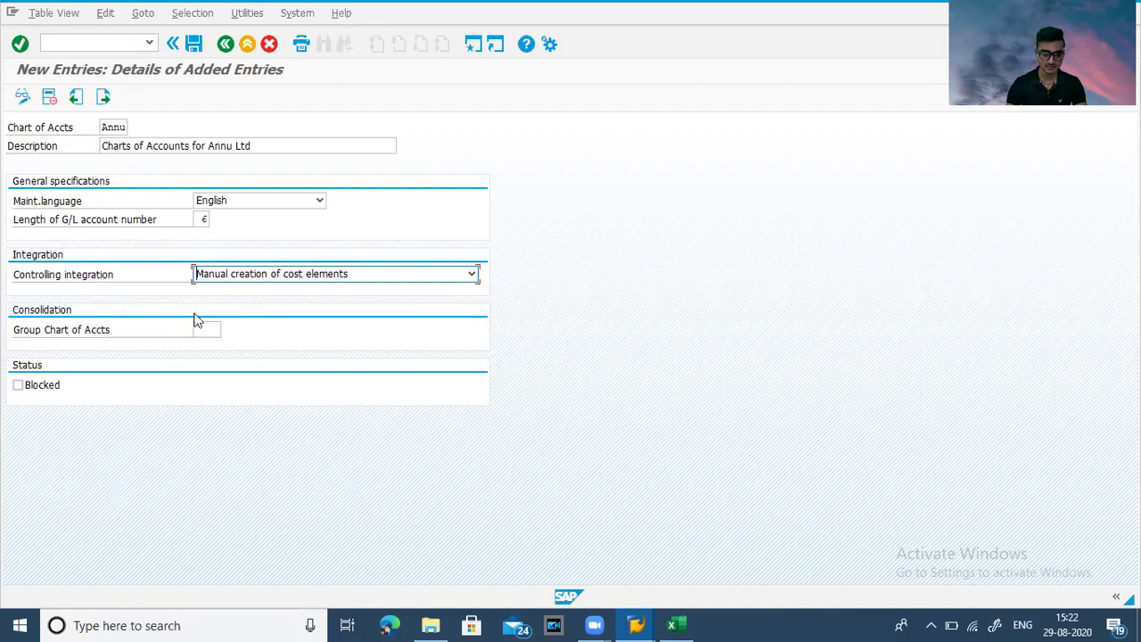
{"action": "left_click", "coordinate": [204, 329]}
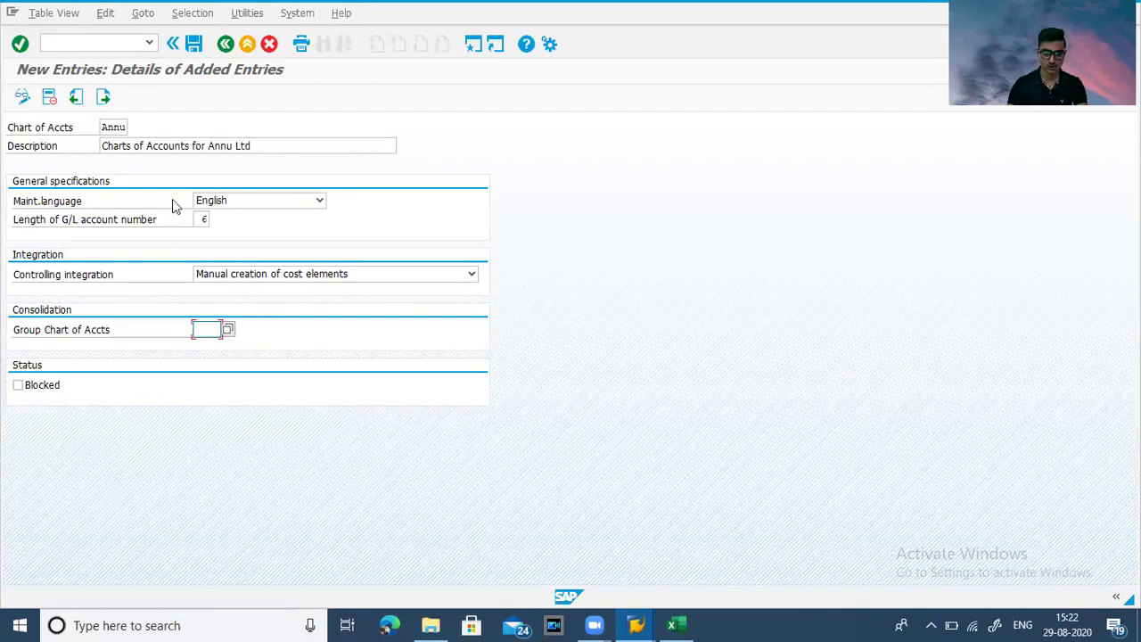
{"action": "left_click", "coordinate": [193, 50]}
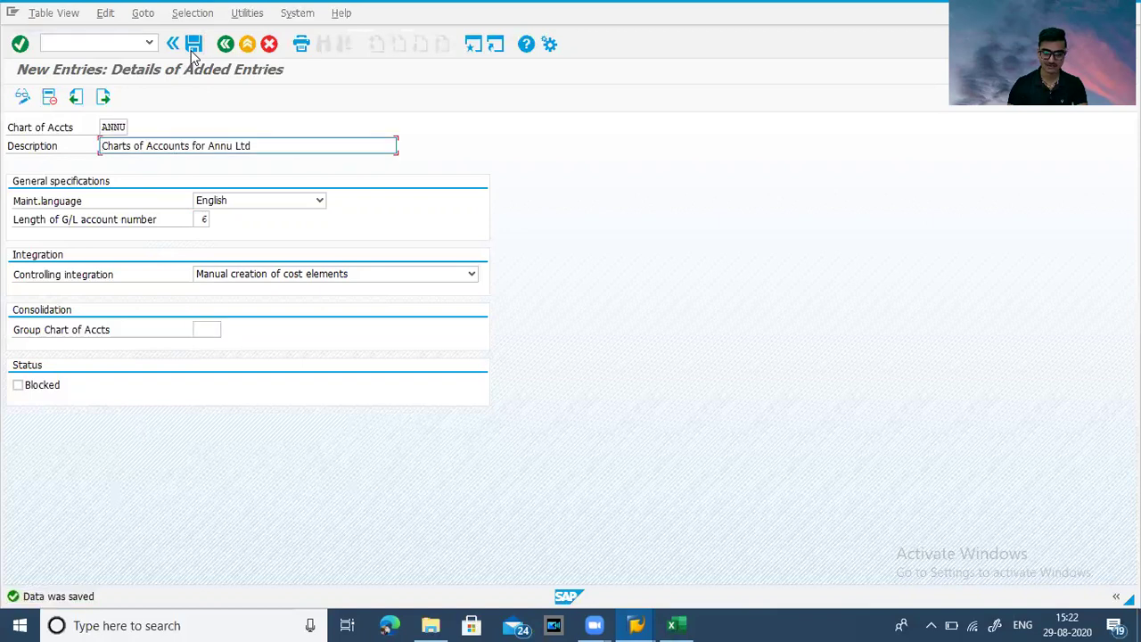
{"action": "left_click", "coordinate": [192, 50]}
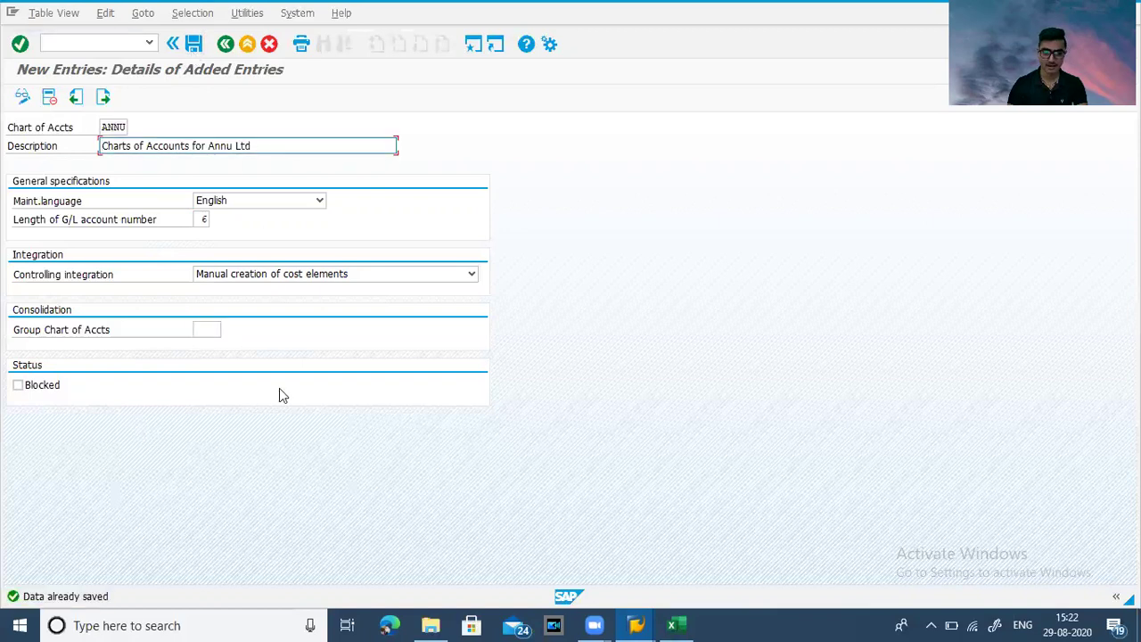
- Switch to the SAP Excel Master workbook and look up the transaction code for assigning the chart of accounts to the company code
{"action": "key", "text": "alt+Tab"}
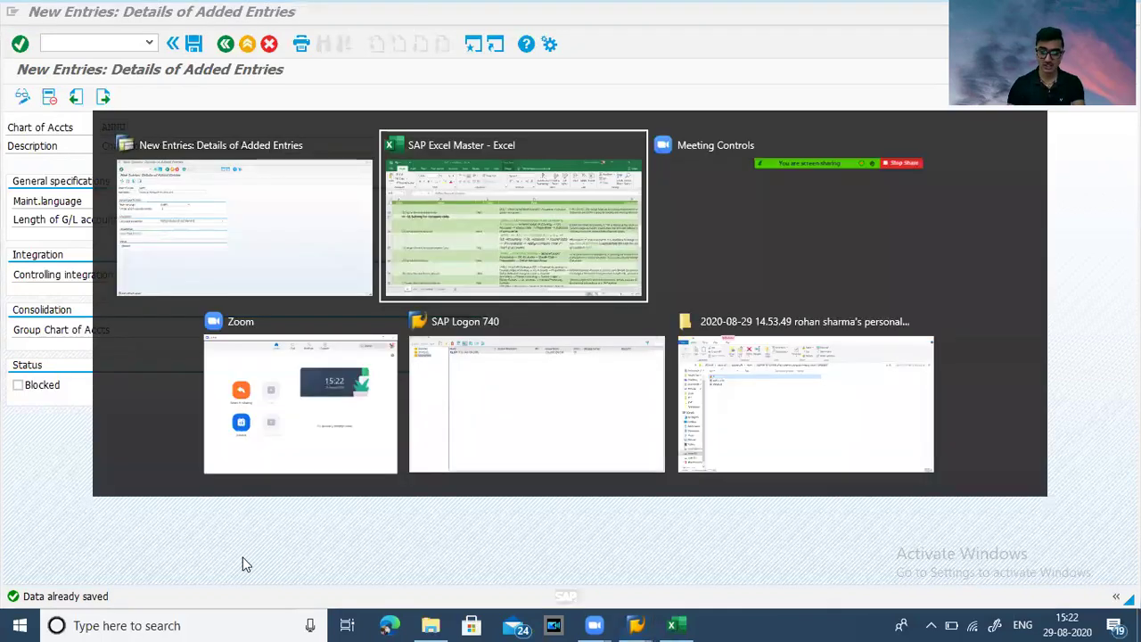
{"action": "key", "text": "Down"}
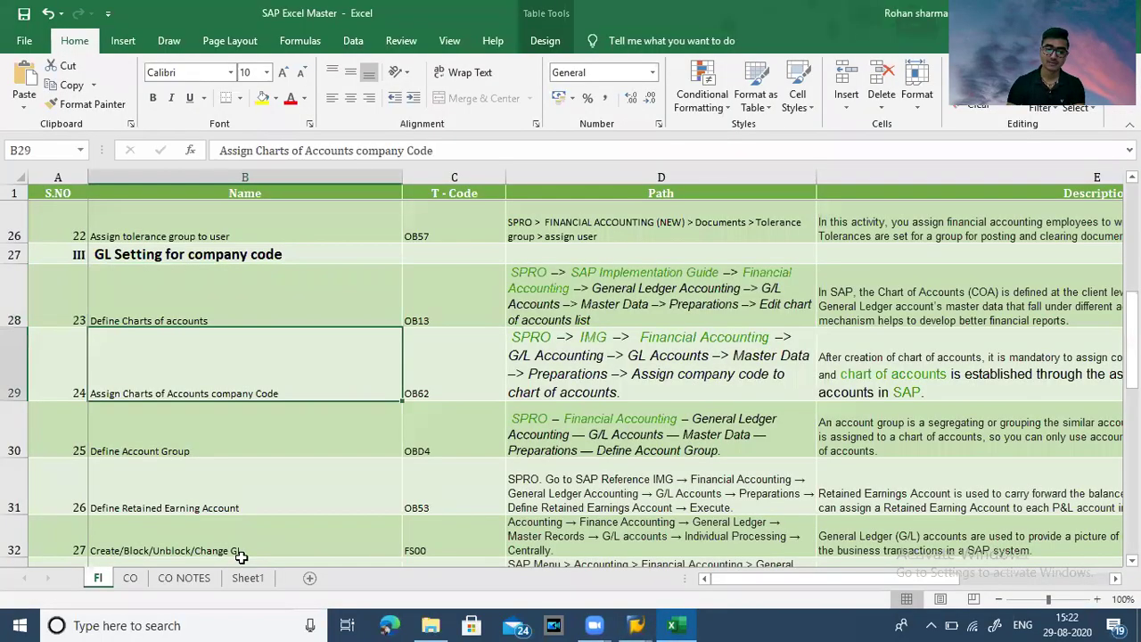
{"action": "key", "text": "Right"}
{"action": "key", "text": "Left"}
{"action": "key", "text": "Left"}
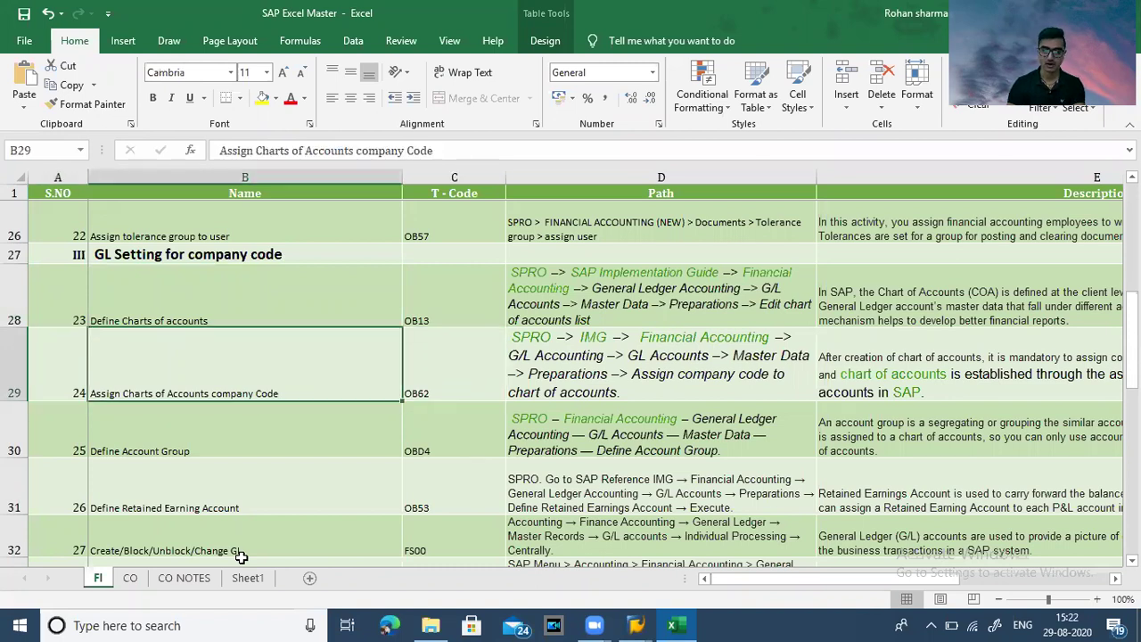
{"action": "key", "text": "Right"}
{"action": "key", "text": "Right"}
- Return to the SAP window and open transaction OB62 with /nob62
{"action": "key", "text": "alt+Tab"}
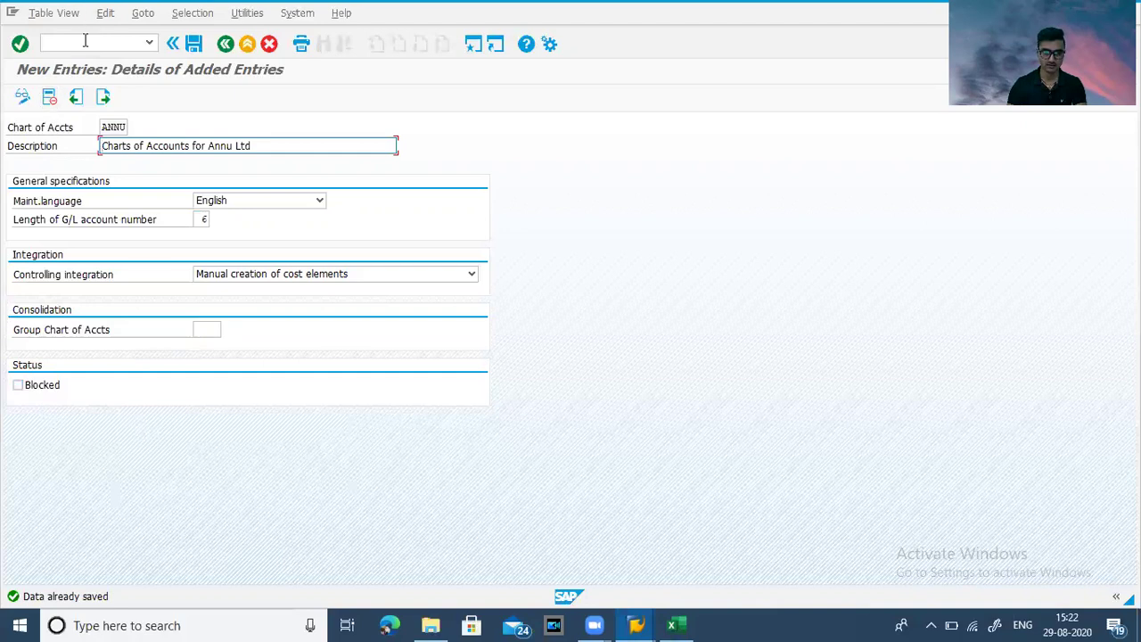
{"action": "left_click", "coordinate": [84, 42]}
{"action": "type", "text": "/n"}
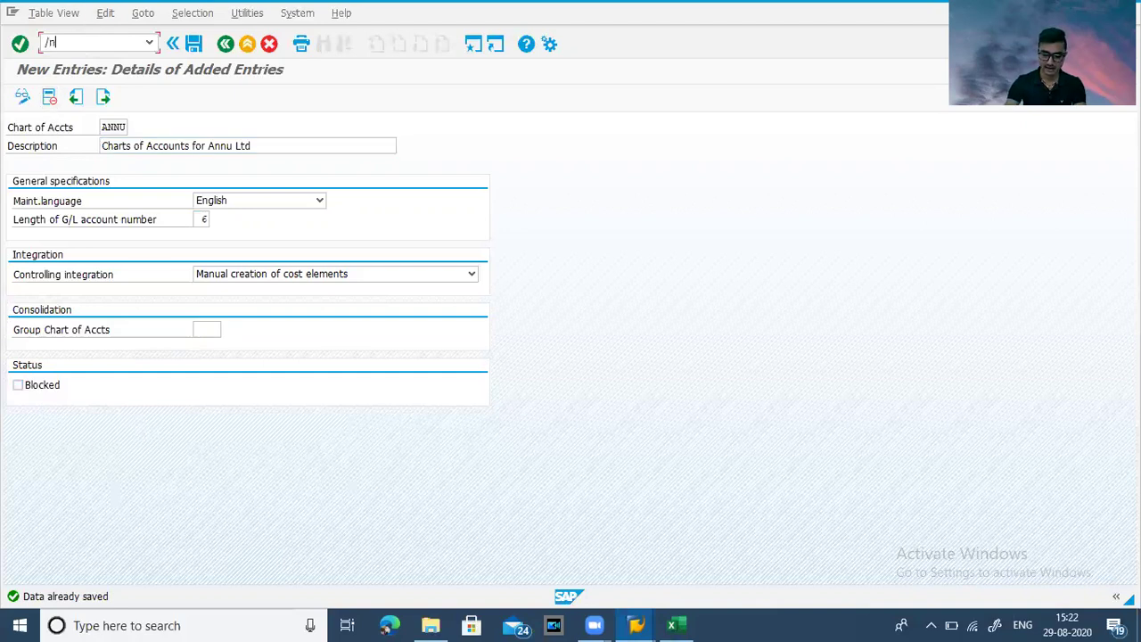
{"action": "type", "text": "ob62"}
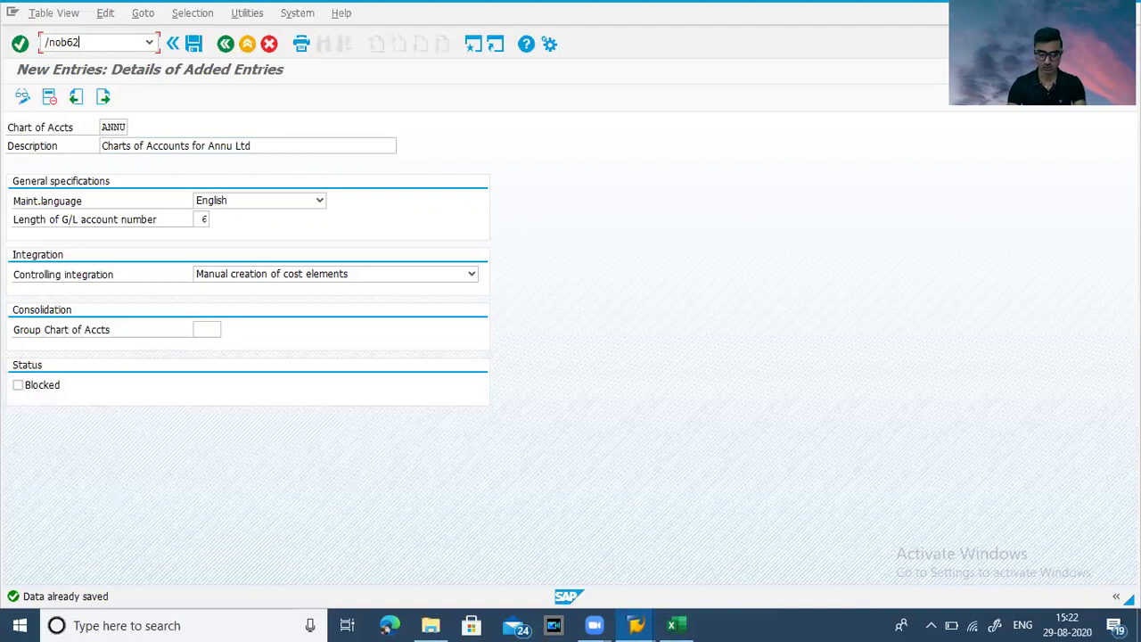
{"action": "key", "text": "Return"}
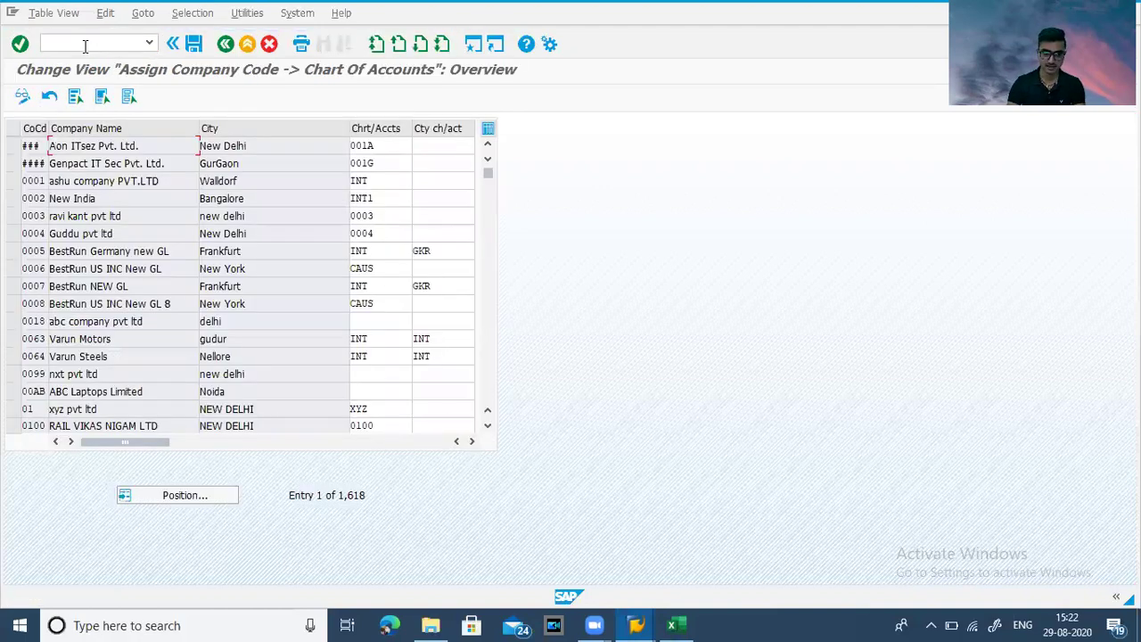
- Position the list to company code ANNU, assign it chart of accounts ANNU, and save the assignment
{"action": "left_click", "coordinate": [172, 501]}
{"action": "type", "text": "annu"}
{"action": "key", "text": "Return"}
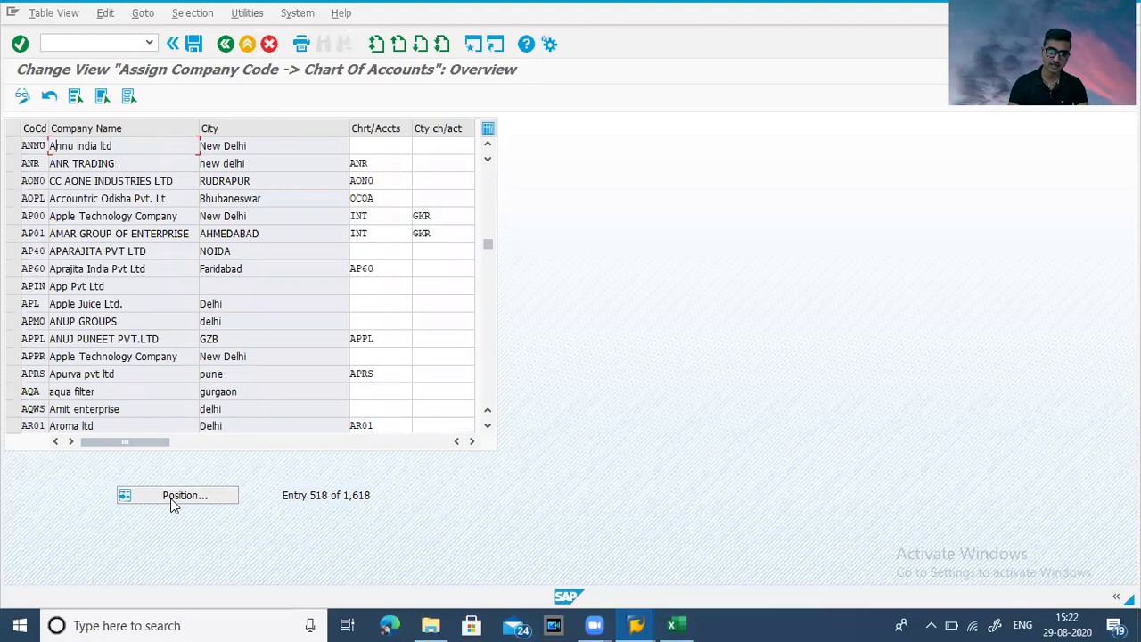
{"action": "left_click", "coordinate": [373, 145]}
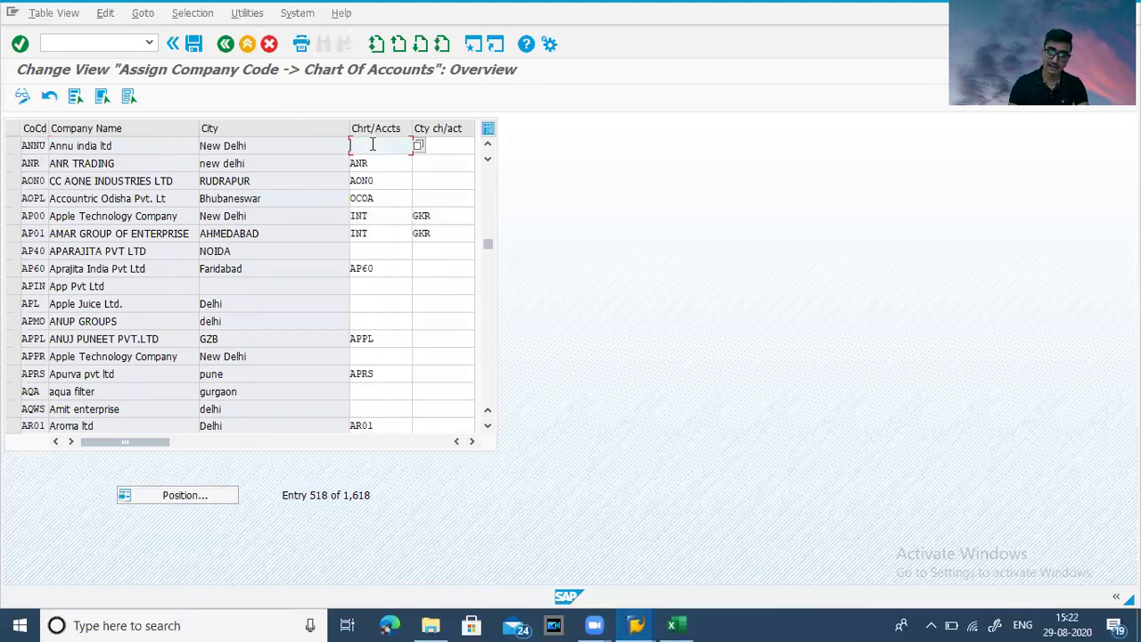
{"action": "type", "text": "ann"}
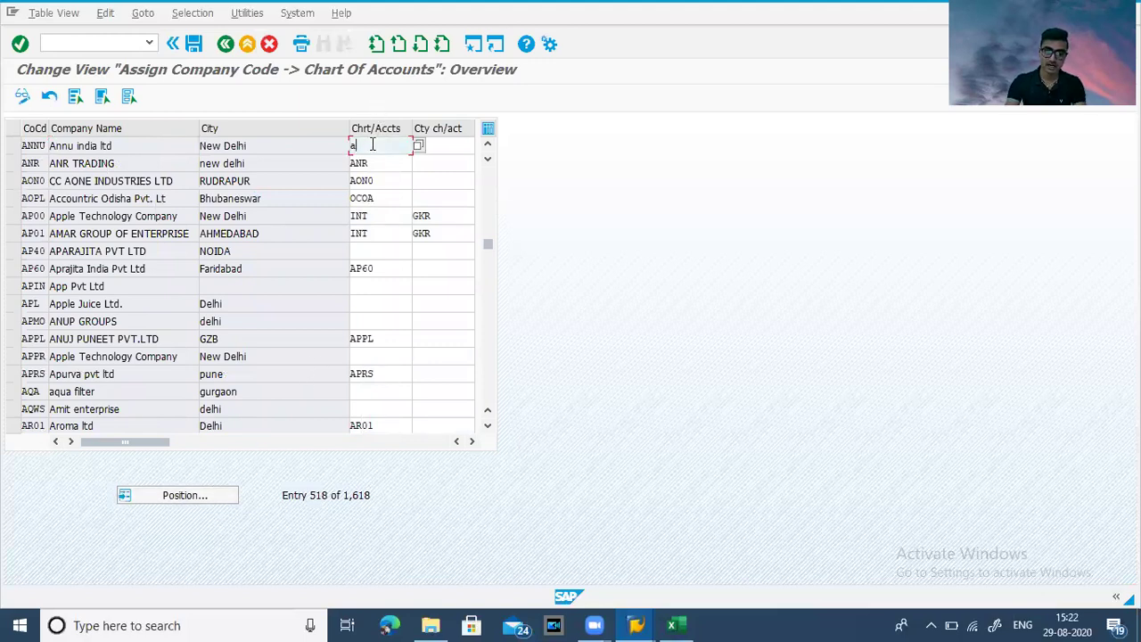
{"action": "type", "text": "u"}
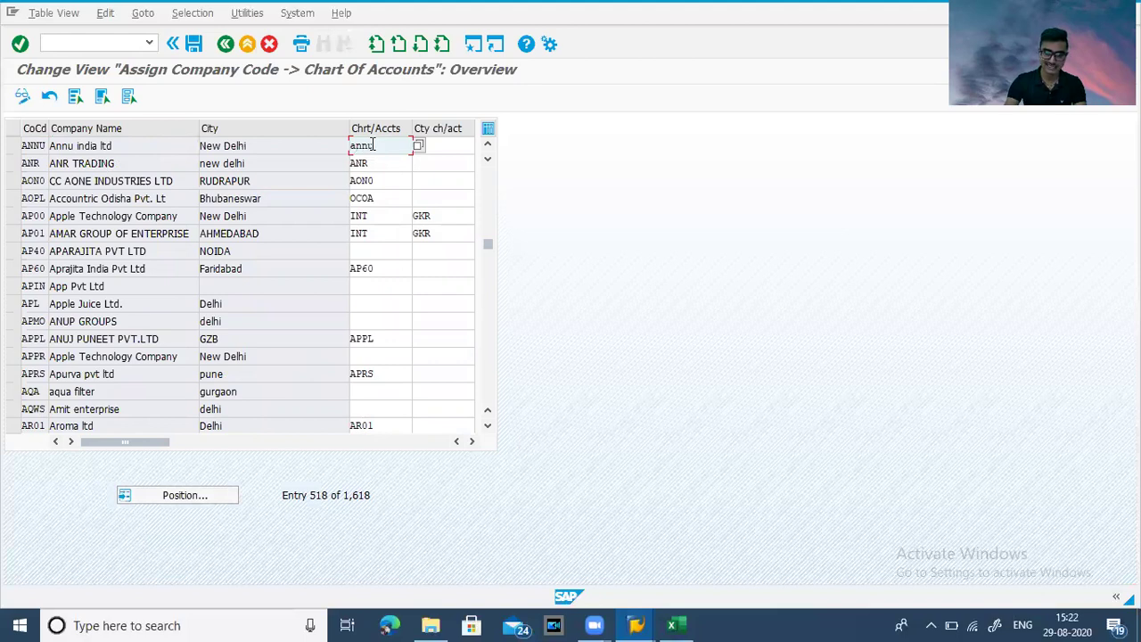
{"action": "left_click", "coordinate": [194, 44]}
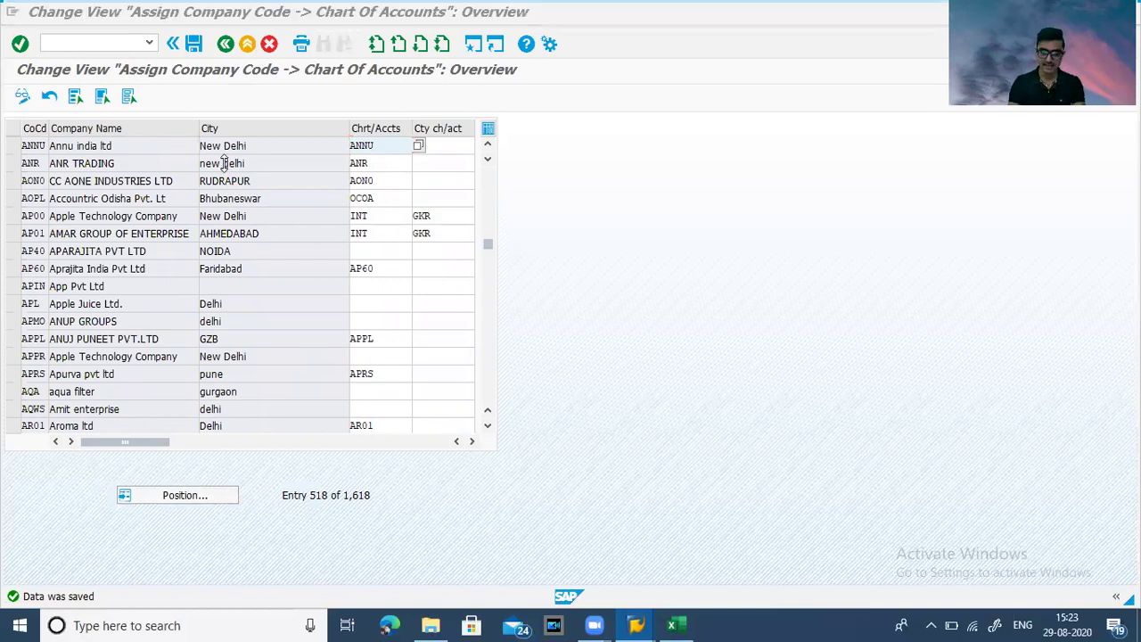
- Switch to the SAP Excel Master workbook and look up the transaction code for defining the account group
{"action": "key", "text": "alt+Tab"}
{"action": "key", "text": "Left"}
{"action": "key", "text": "Down"}
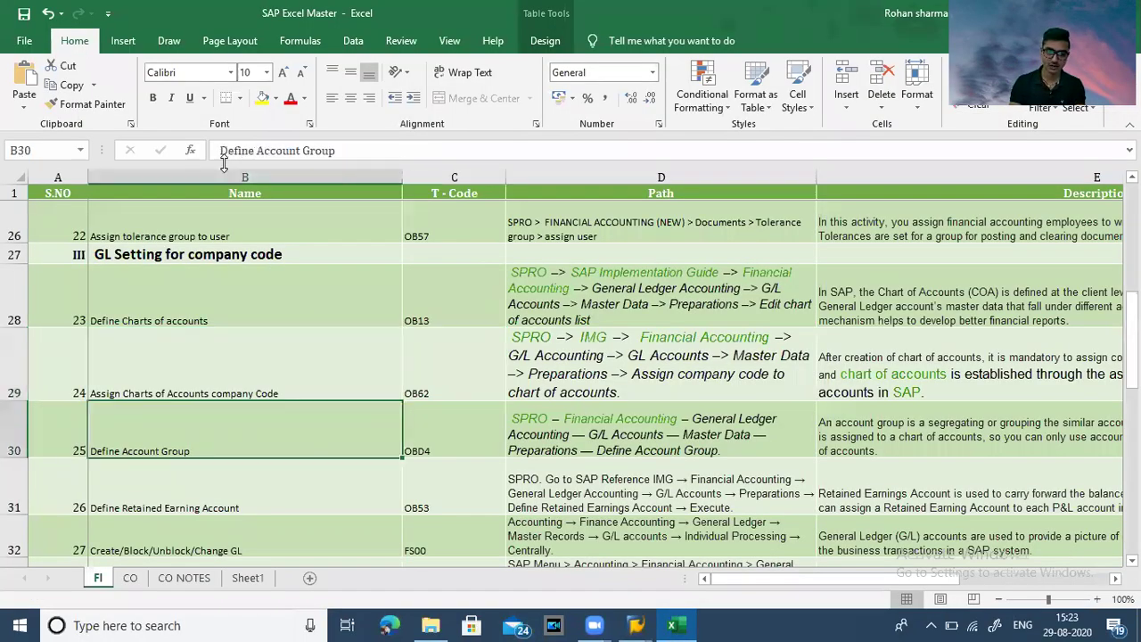
{"action": "key", "text": "Right"}
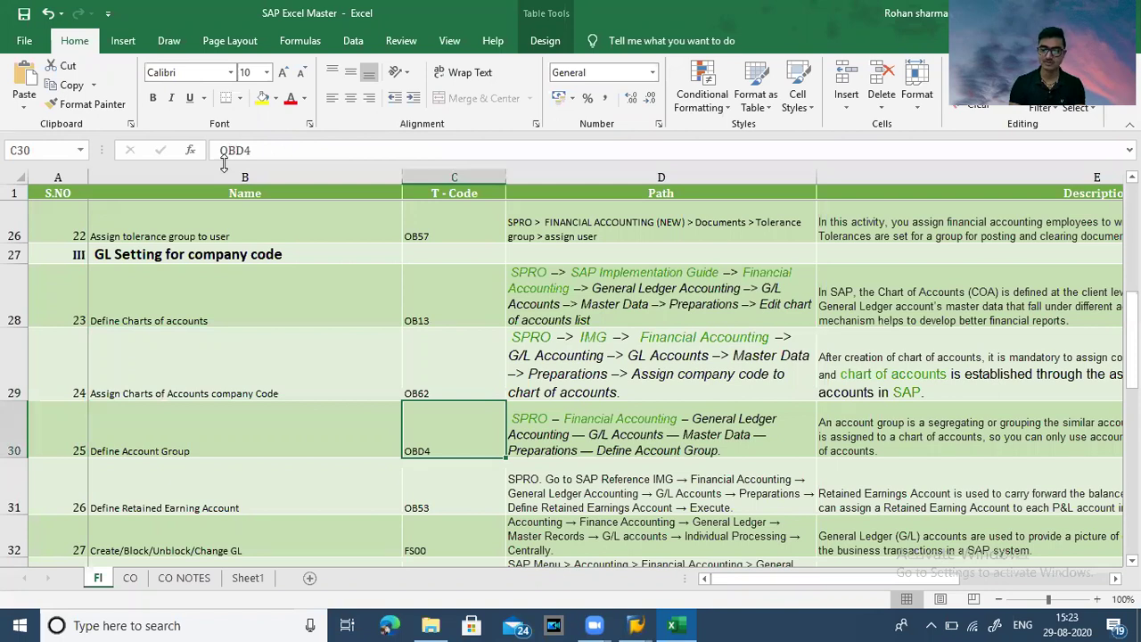
{"action": "key", "text": "Right"}
{"action": "key", "text": "Left"}
{"action": "key", "text": "Left"}
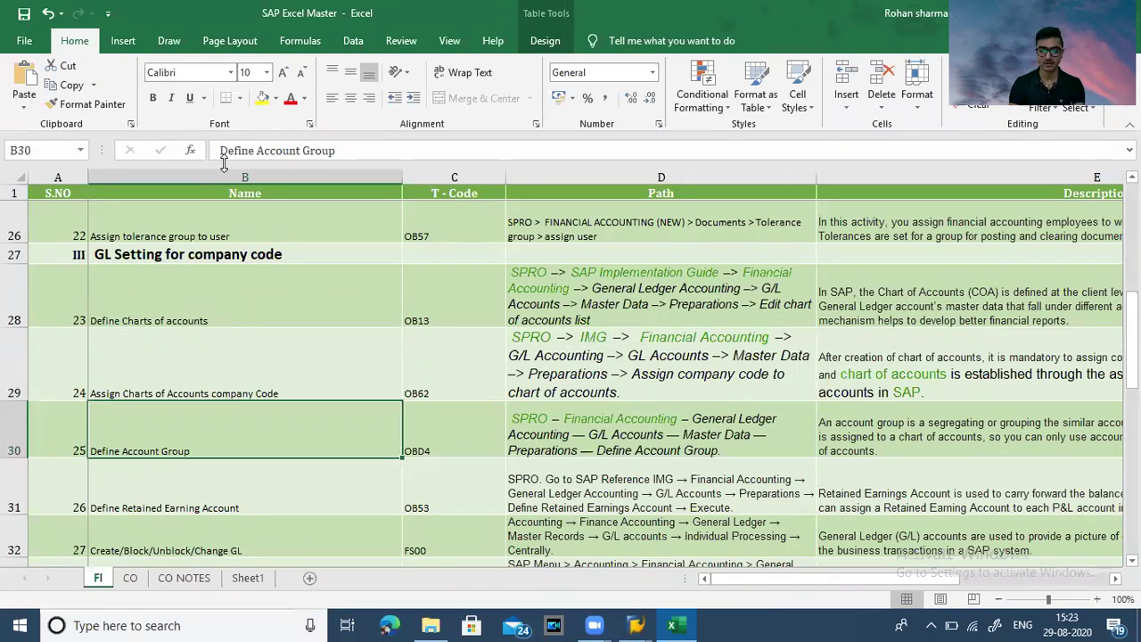
{"action": "key", "text": "alt+Tab"}
{"action": "key", "text": "alt+Tab"}
{"action": "key", "text": "Tab"}
{"action": "key", "text": "Tab"}
{"action": "key", "text": "Tab"}
{"action": "key", "text": "Tab"}
{"action": "key", "text": "Tab"}
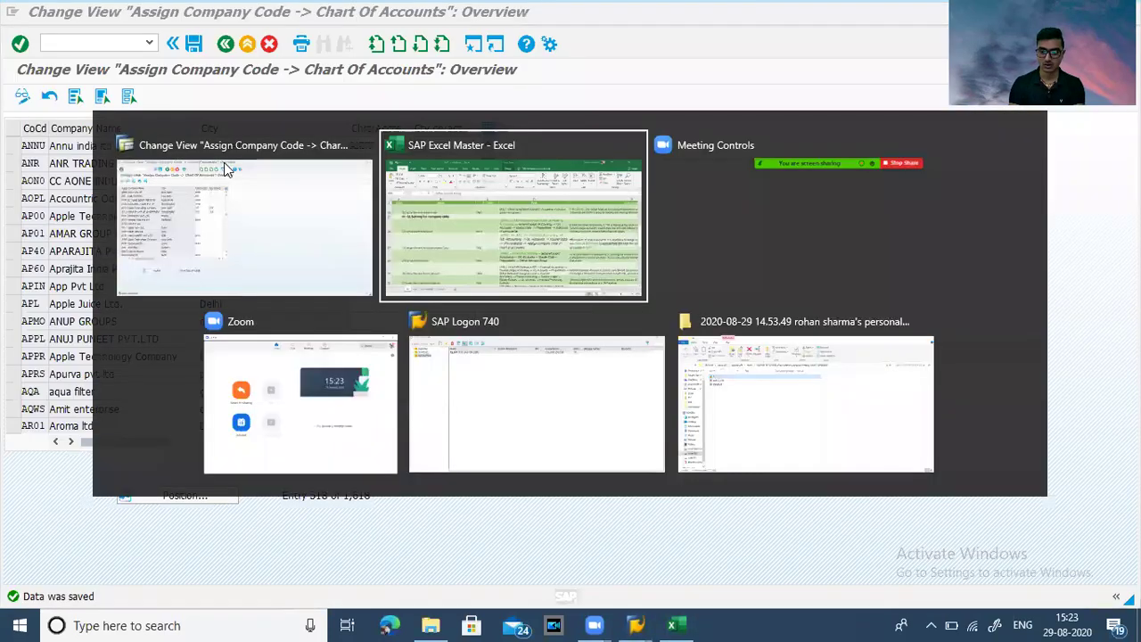
{"action": "key", "text": "alt+Tab"}
- Enter INCOME in cell F30 beside the account group description and undo the automatic table expansion
{"action": "key", "text": "Right"}
{"action": "key", "text": "Right"}
{"action": "key", "text": "Right"}
{"action": "key", "text": "Right"}
{"action": "key", "text": "Right"}
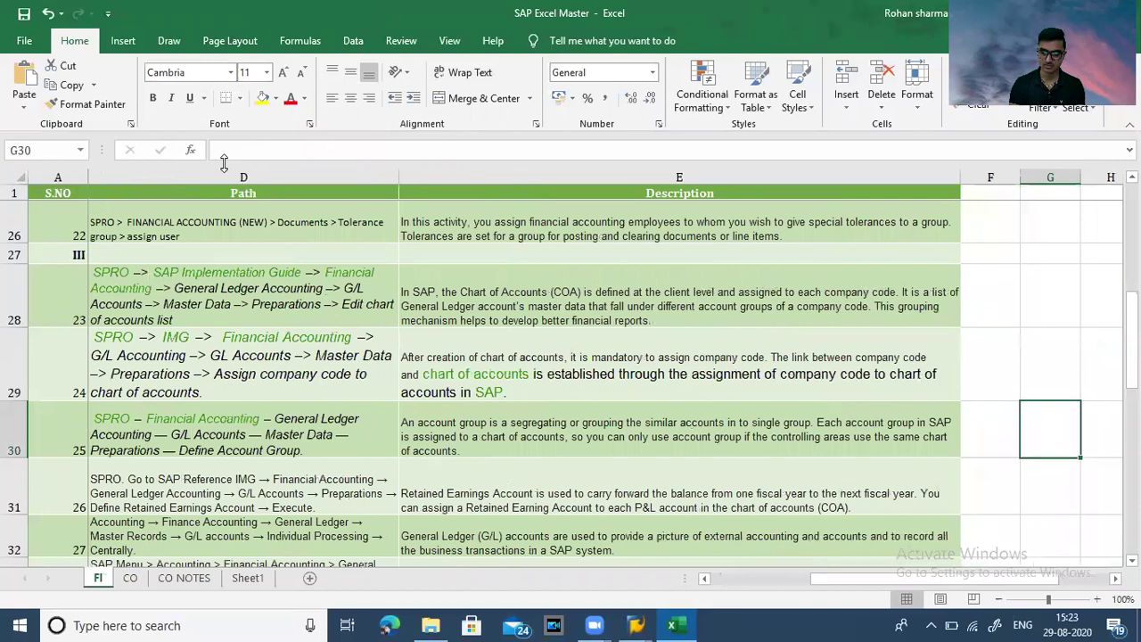
{"action": "key", "text": "Right"}
{"action": "key", "text": "Left"}
{"action": "key", "text": "Left"}
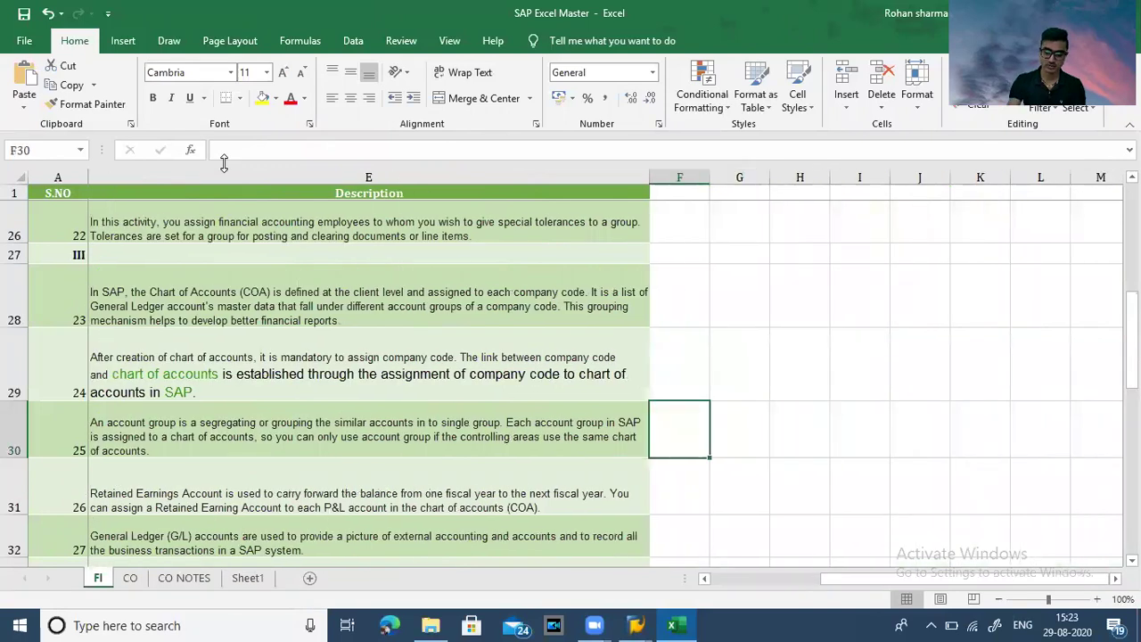
{"action": "type", "text": "INCOME"}
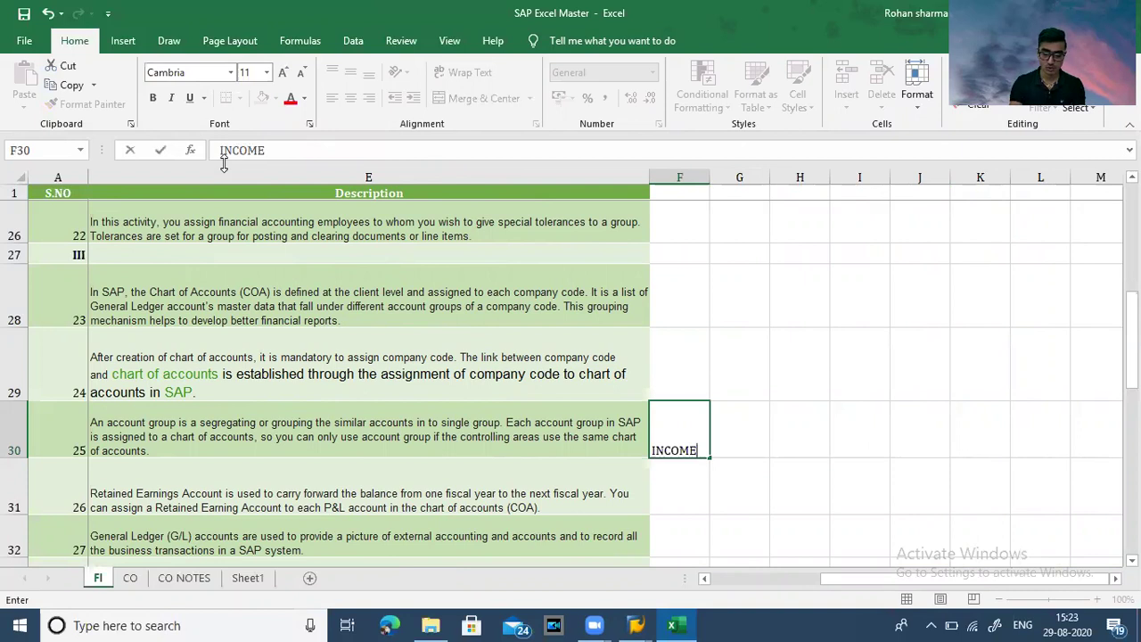
{"action": "key", "text": "Return"}
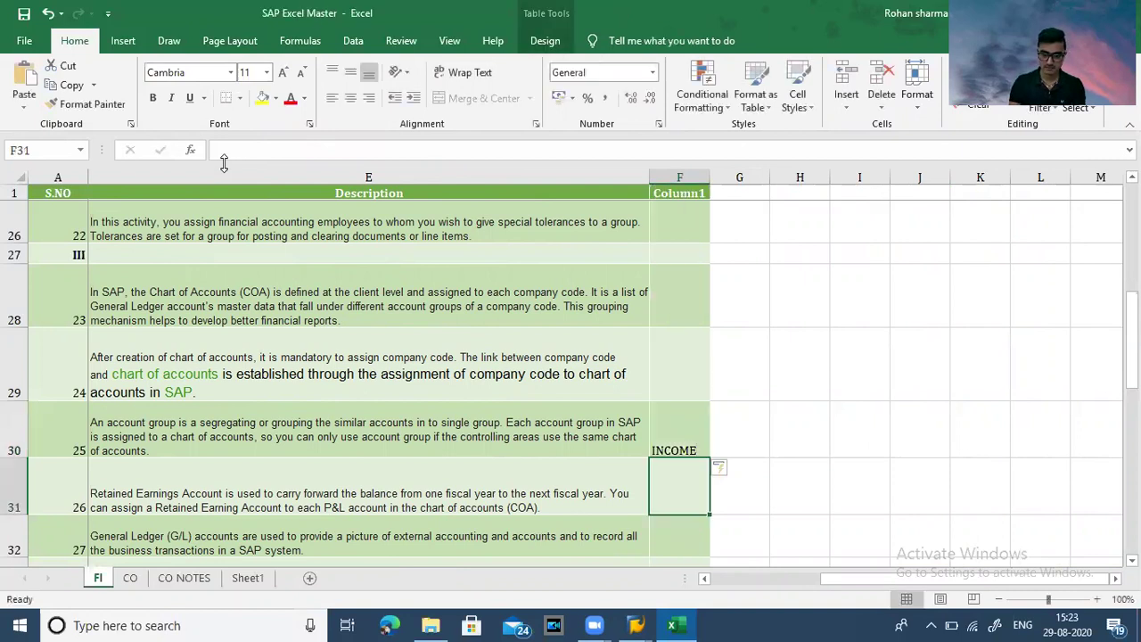
{"action": "key", "text": "ctrl+z"}
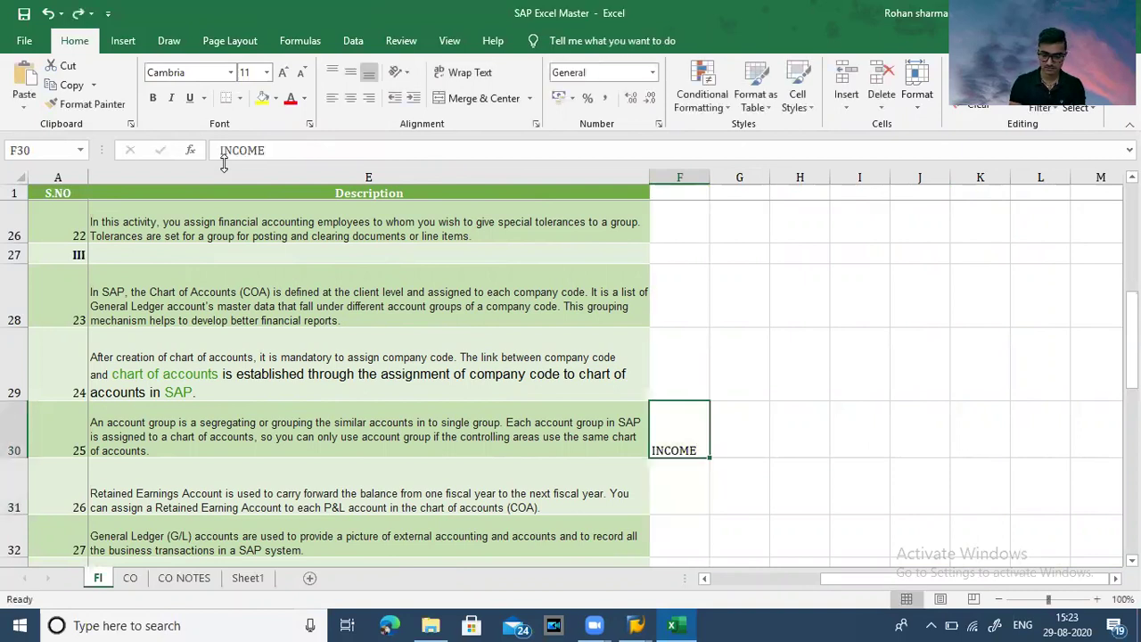
- Enter exp in cell F31, directly below INCOME
{"action": "key", "text": "Right"}
{"action": "key", "text": "Right"}
{"action": "key", "text": "Right"}
{"action": "key", "text": "Right"}
{"action": "key", "text": "Left"}
{"action": "key", "text": "Left"}
{"action": "key", "text": "Left"}
{"action": "key", "text": "Left"}
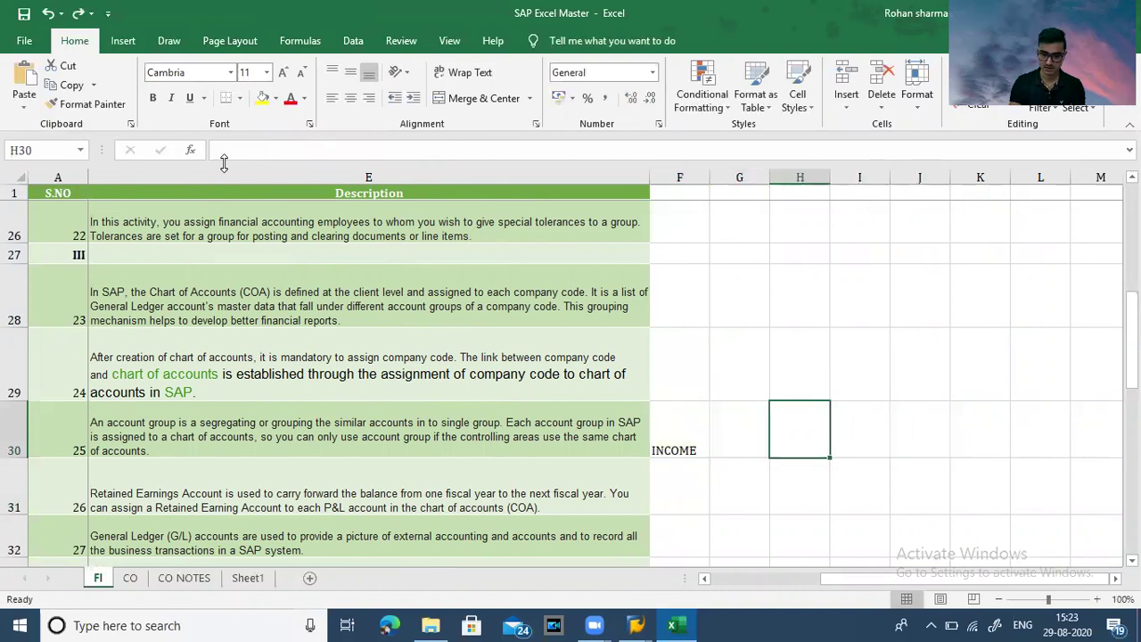
{"action": "key", "text": "Down"}
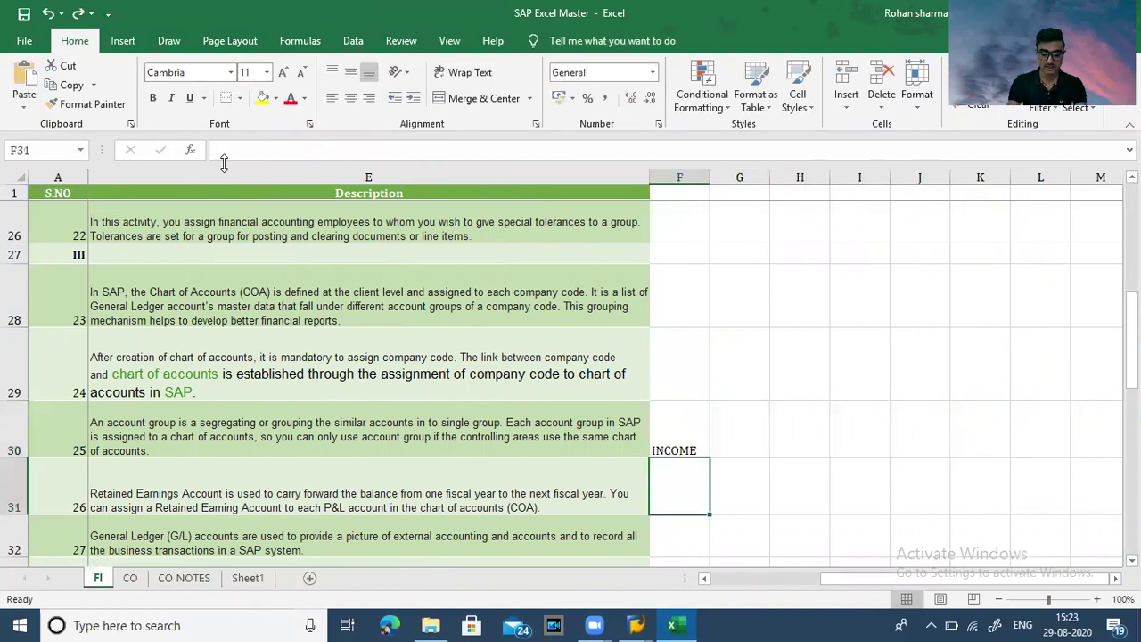
{"action": "type", "text": "exp"}
{"action": "key", "text": "Return"}
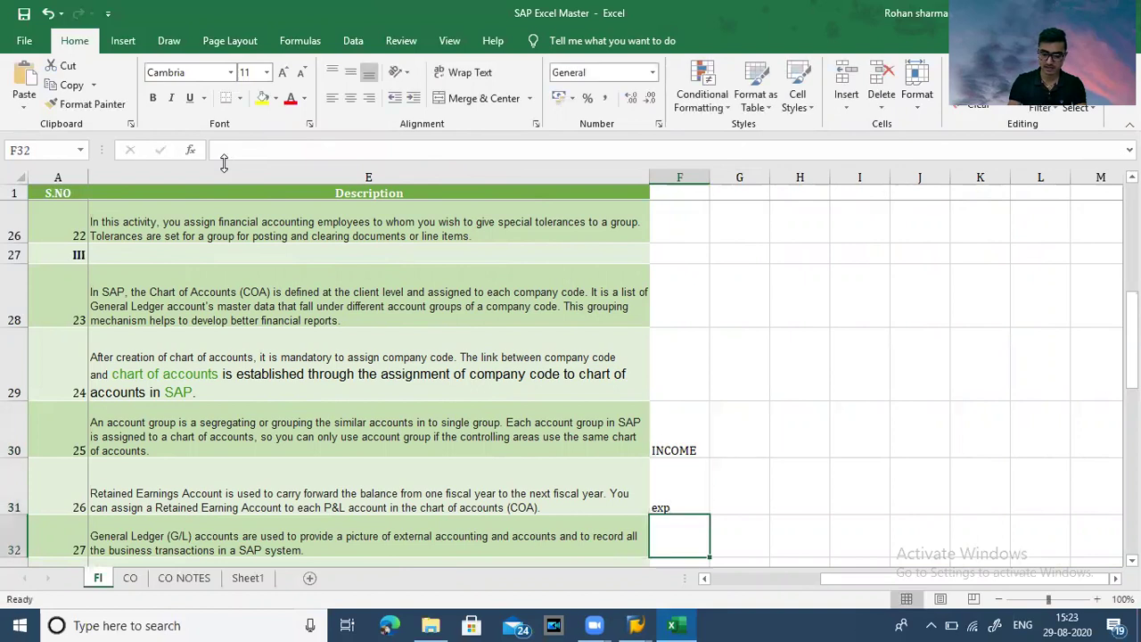
- Continue the list of account categories with assets in cell F32 and liabilities in cell F33
{"action": "type", "text": "as"}
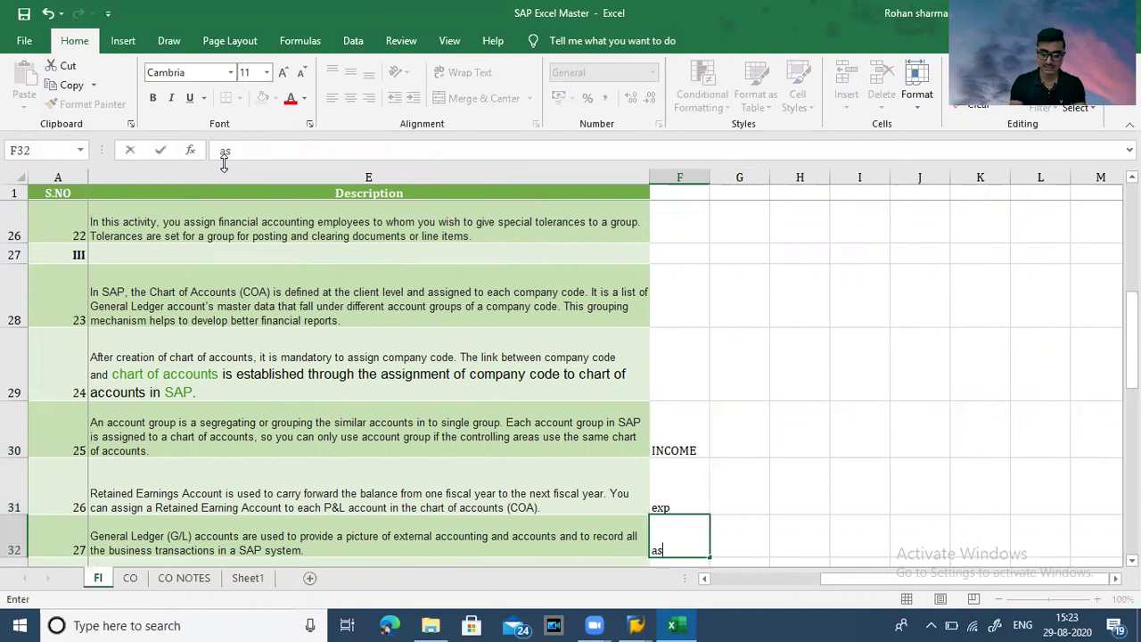
{"action": "type", "text": "sets"}
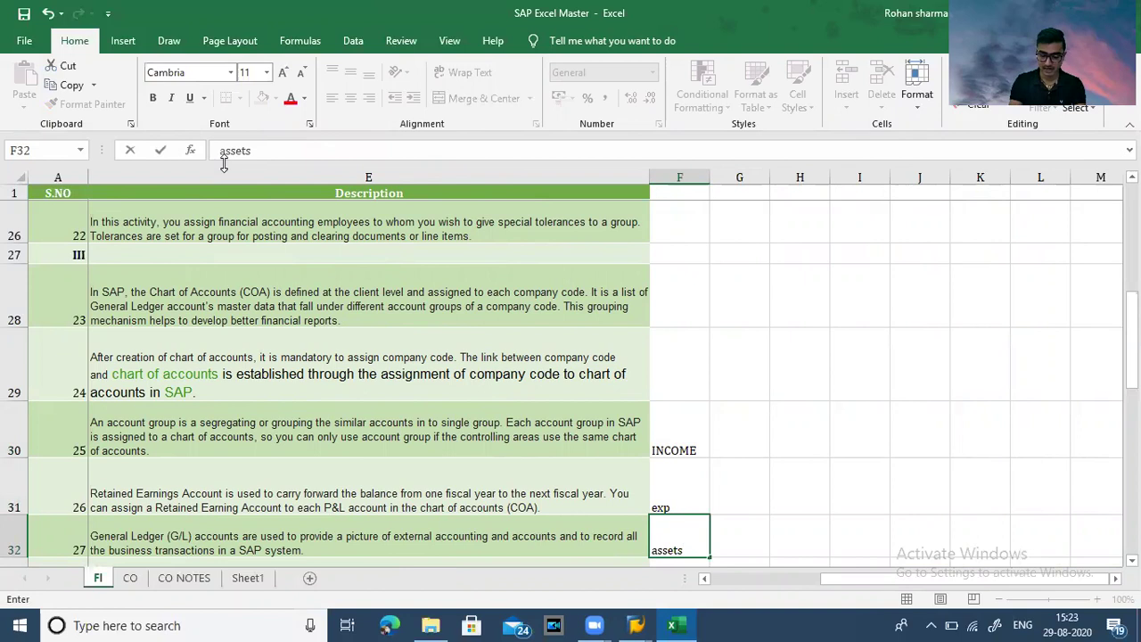
{"action": "key", "text": "Return"}
{"action": "type", "text": "liabili"}
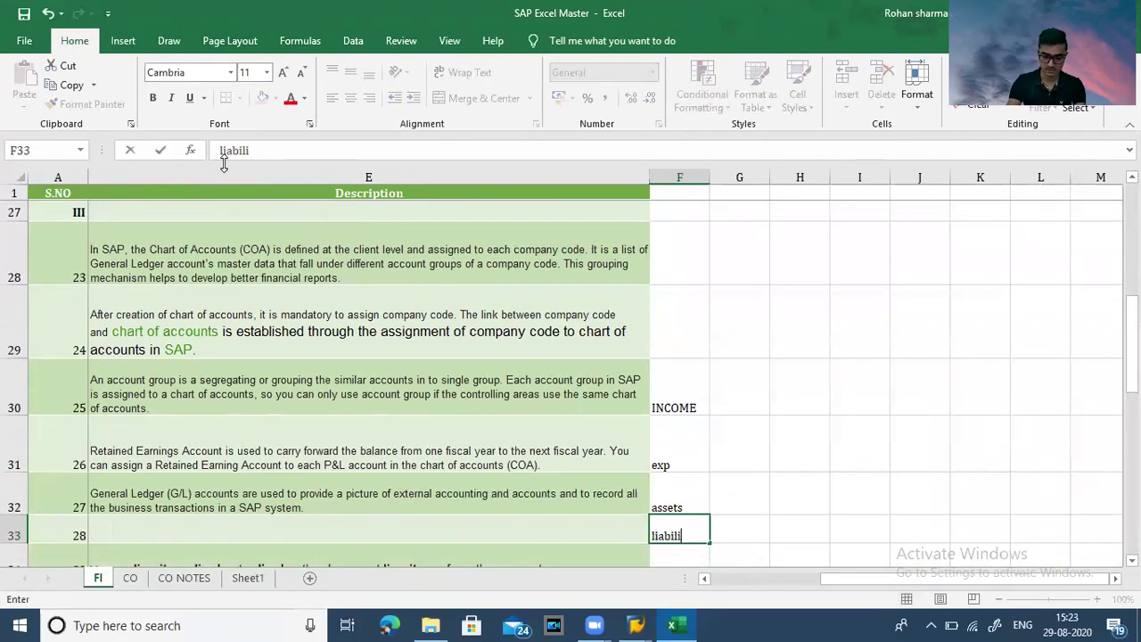
{"action": "type", "text": "ties"}
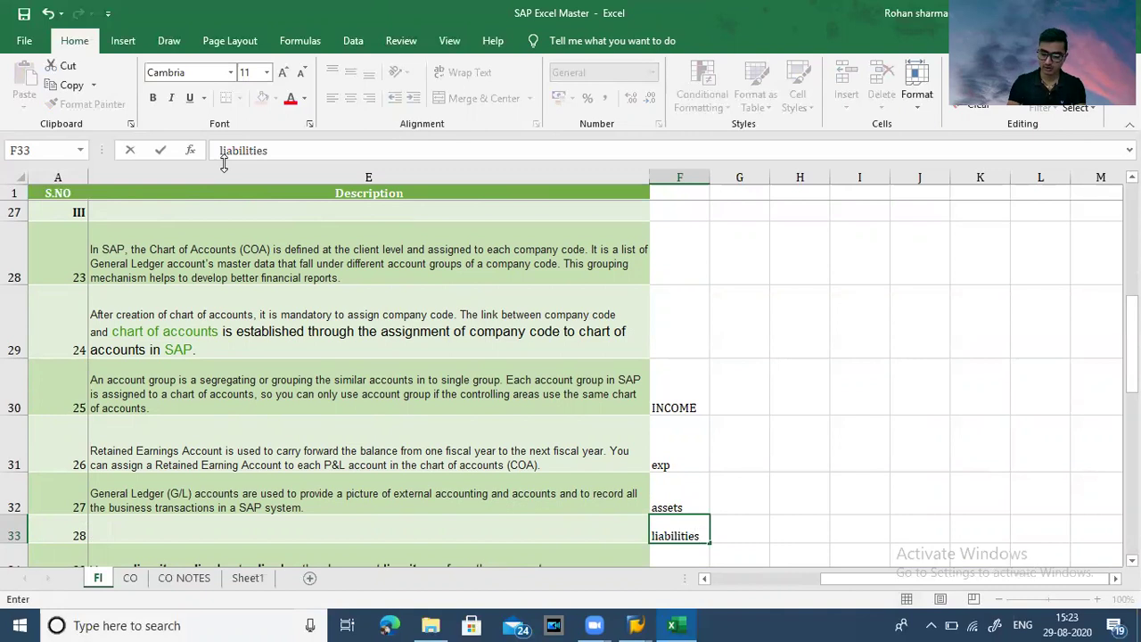
{"action": "key", "text": "Return"}
- Go through the account categories listed in cells F30 to F33, from INCOME to liabilities
{"action": "key", "text": "Up"}
{"action": "key", "text": "Up"}
{"action": "key", "text": "Up"}
{"action": "key", "text": "Up"}
{"action": "key", "text": "Up"}
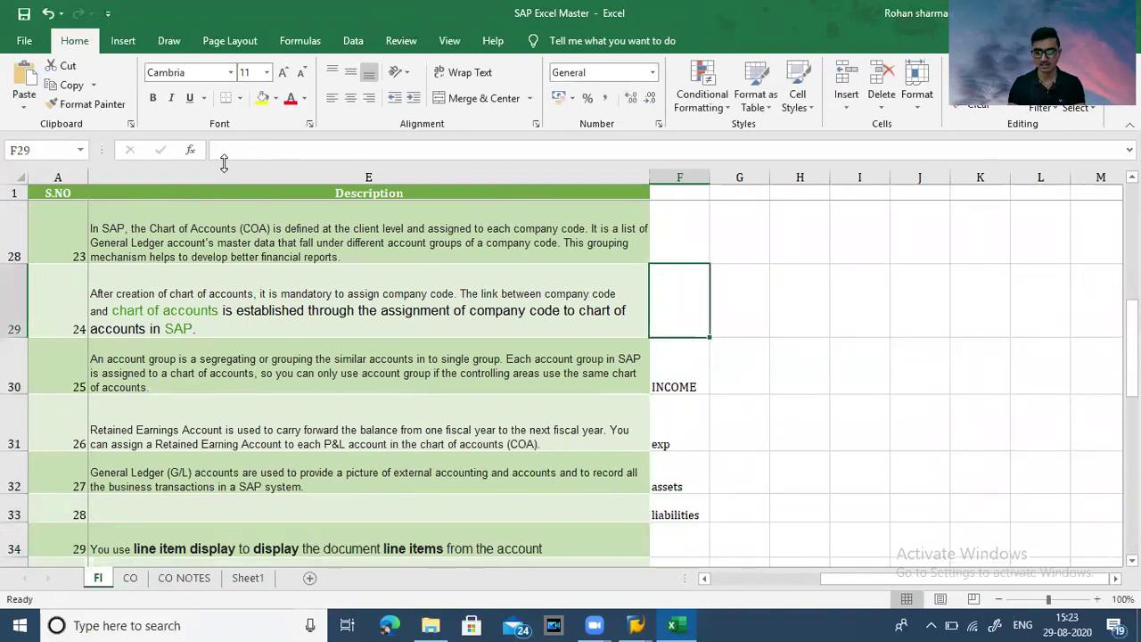
{"action": "key", "text": "Down"}
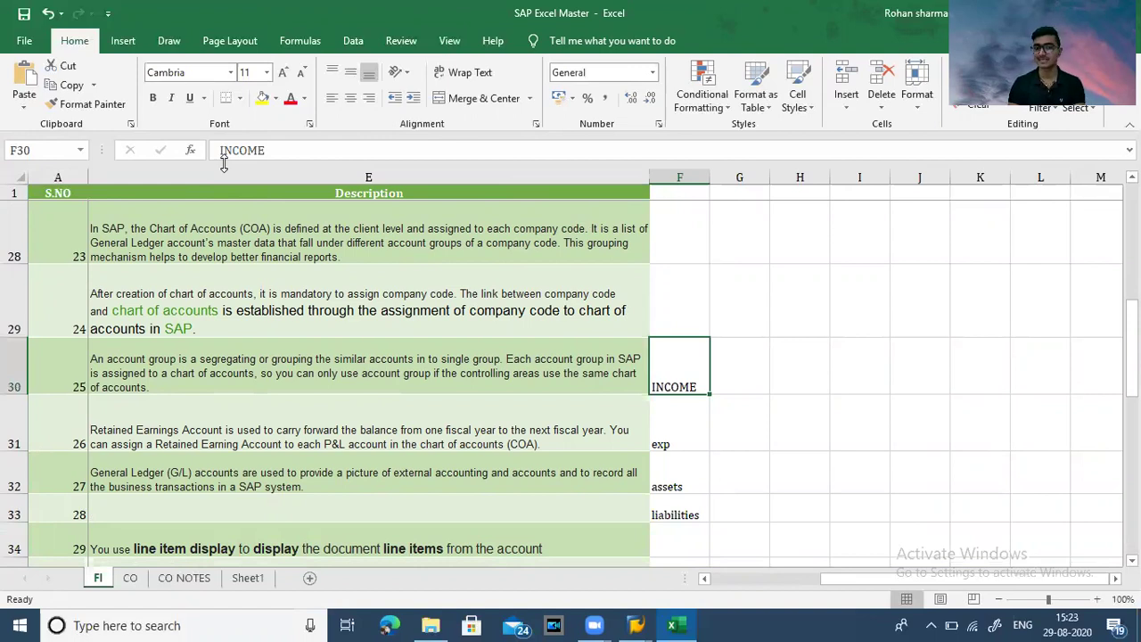
{"action": "key", "text": "Down"}
{"action": "key", "text": "Down"}
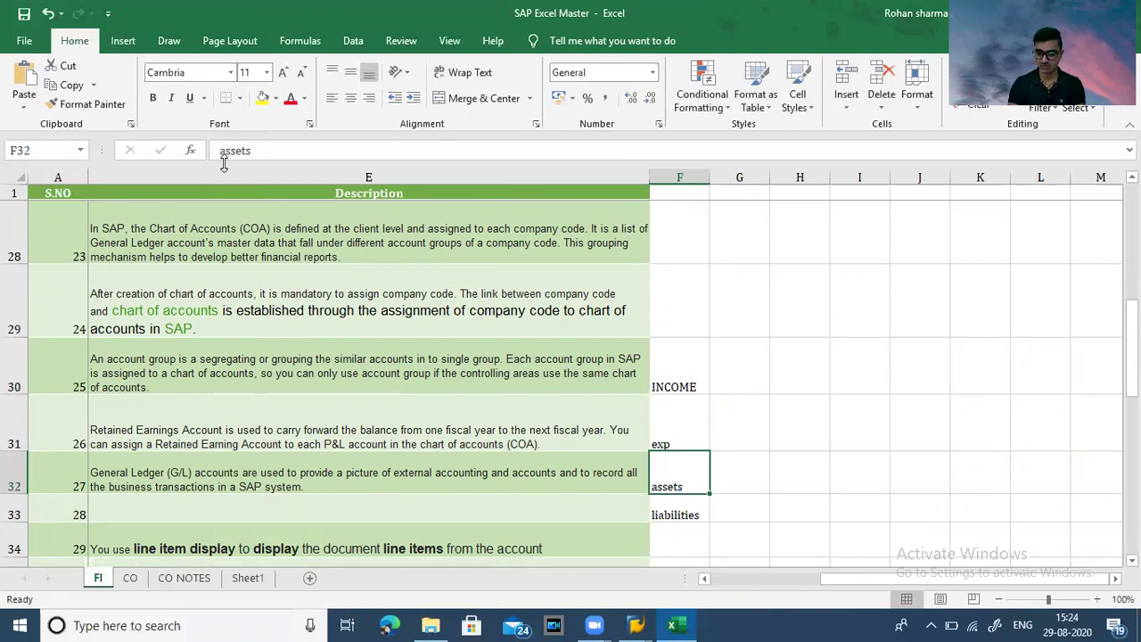
{"action": "key", "text": "Up"}
{"action": "key", "text": "Up"}
{"action": "key", "text": "Down"}
{"action": "key", "text": "Down"}
{"action": "key", "text": "Down"}
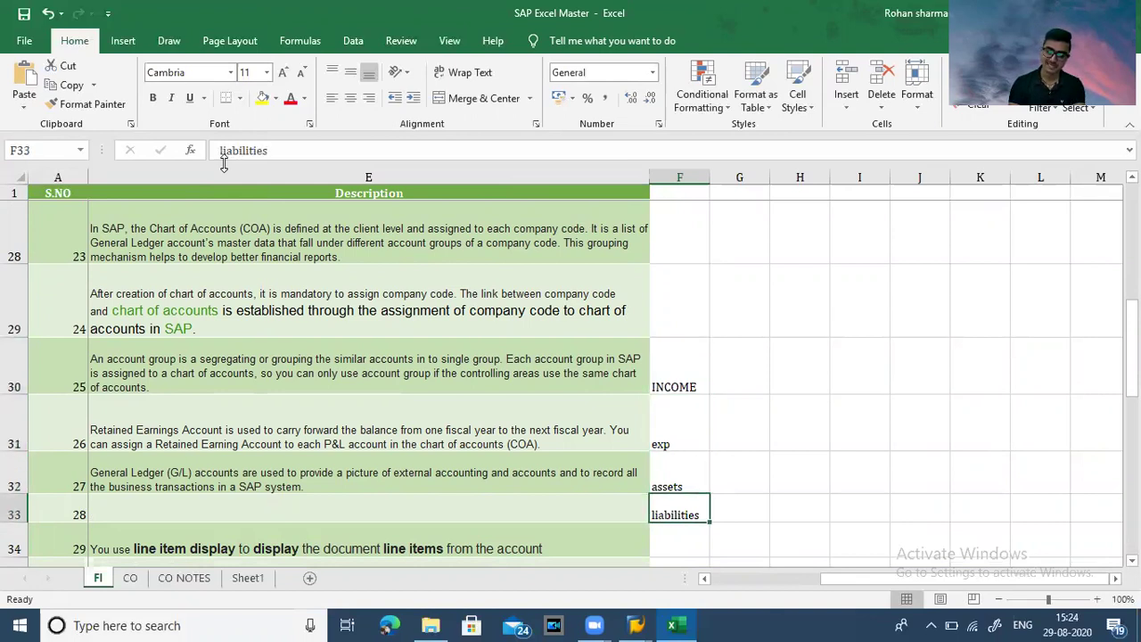
{"action": "key", "text": "Up"}
- Go back to the Define Account Group row in the workbook and check its T-Code cell
{"action": "key", "text": "alt+Tab"}
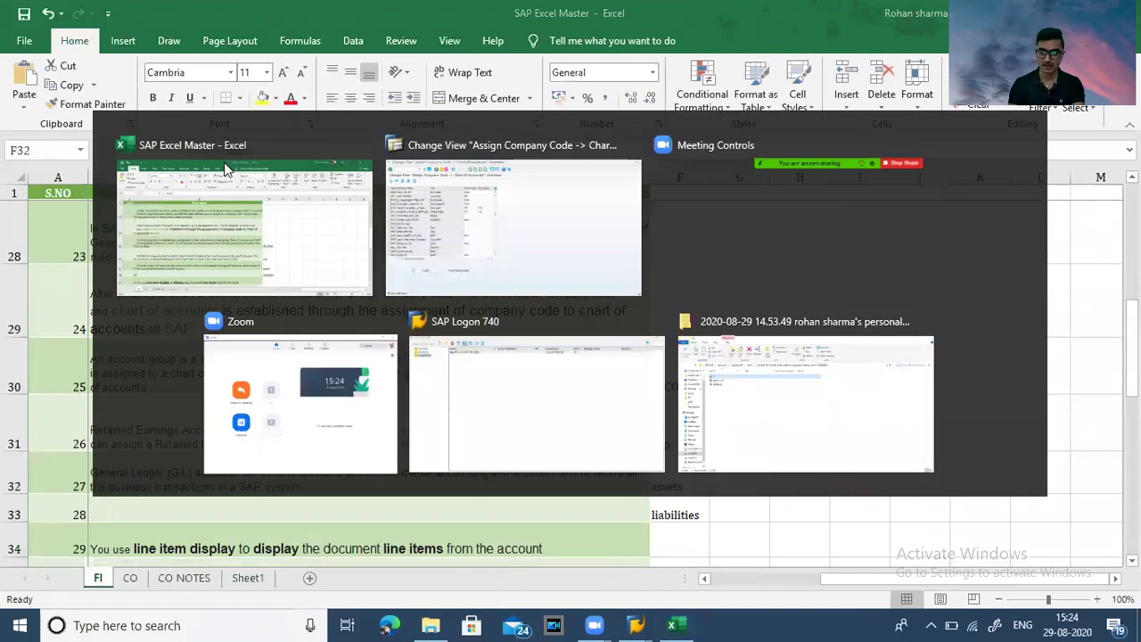
{"action": "key", "text": "alt+Tab"}
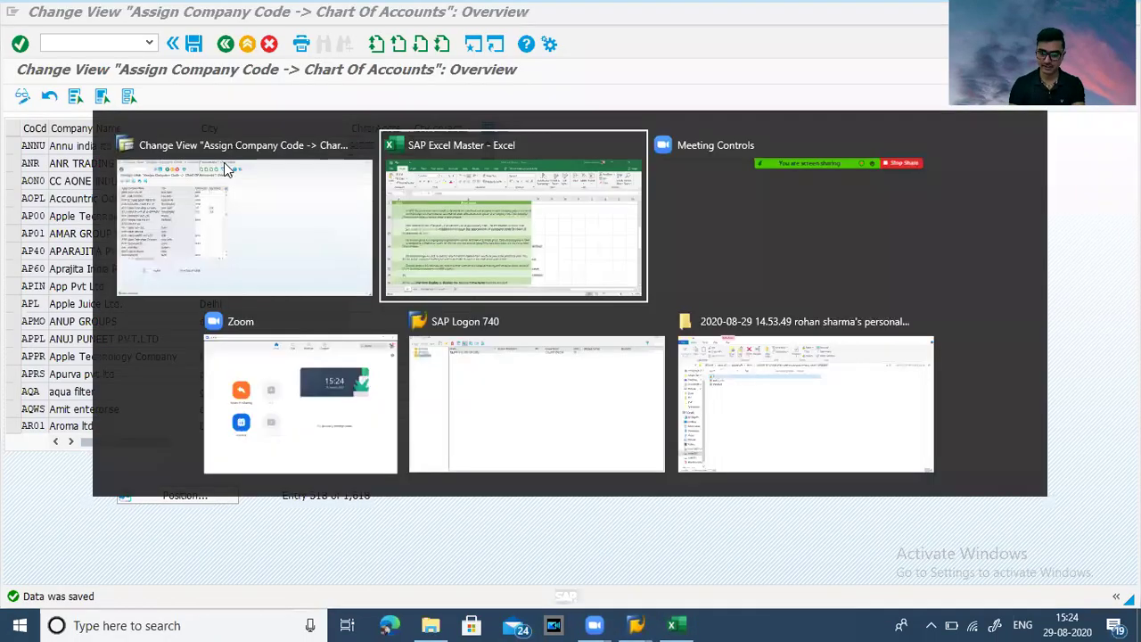
{"action": "key", "text": "Up"}
{"action": "key", "text": "Left"}
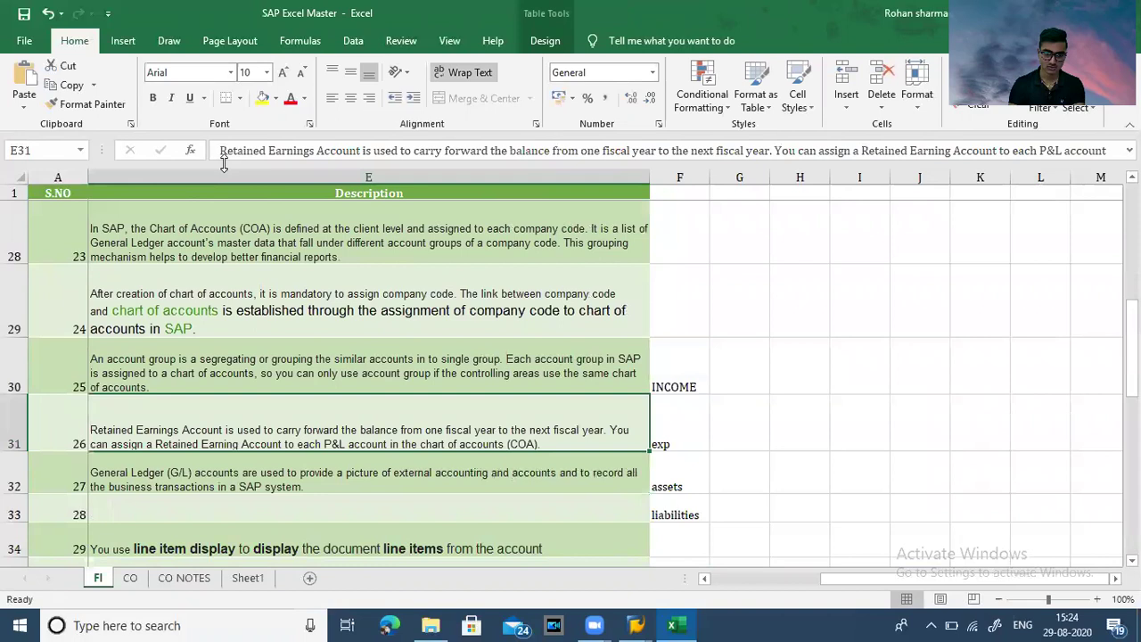
{"action": "key", "text": "Left"}
{"action": "key", "text": "Left"}
{"action": "key", "text": "Left"}
{"action": "key", "text": "Left"}
{"action": "key", "text": "Up"}
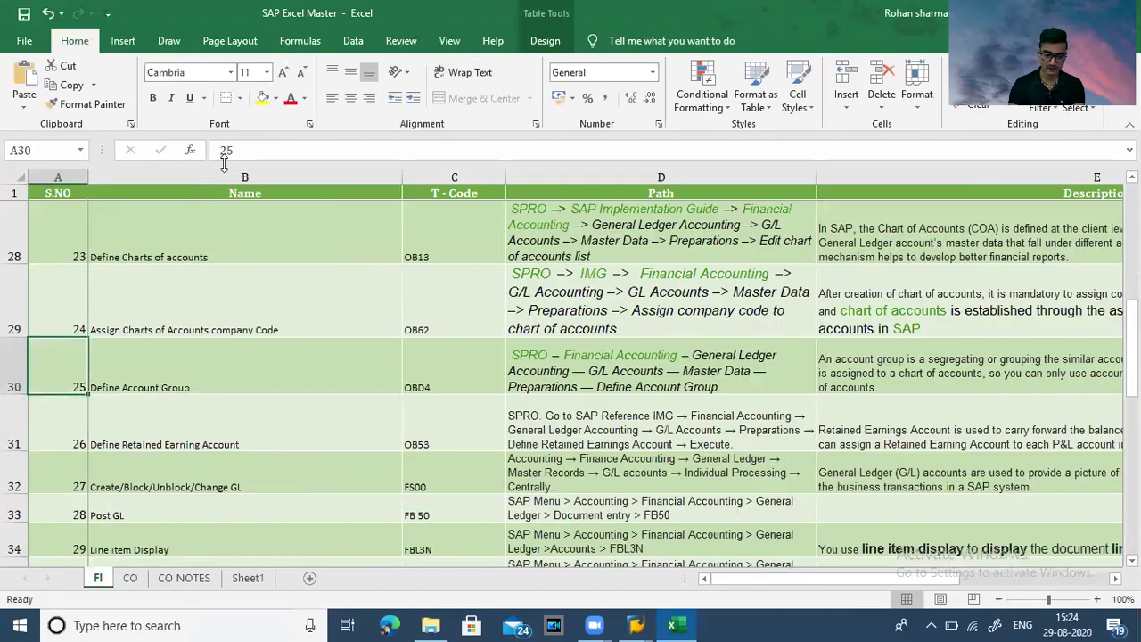
{"action": "key", "text": "Right"}
{"action": "key", "text": "Right"}
- Return to the SAP window and open the G/L account groups transaction with /nobd4
{"action": "key", "text": "alt+Tab"}
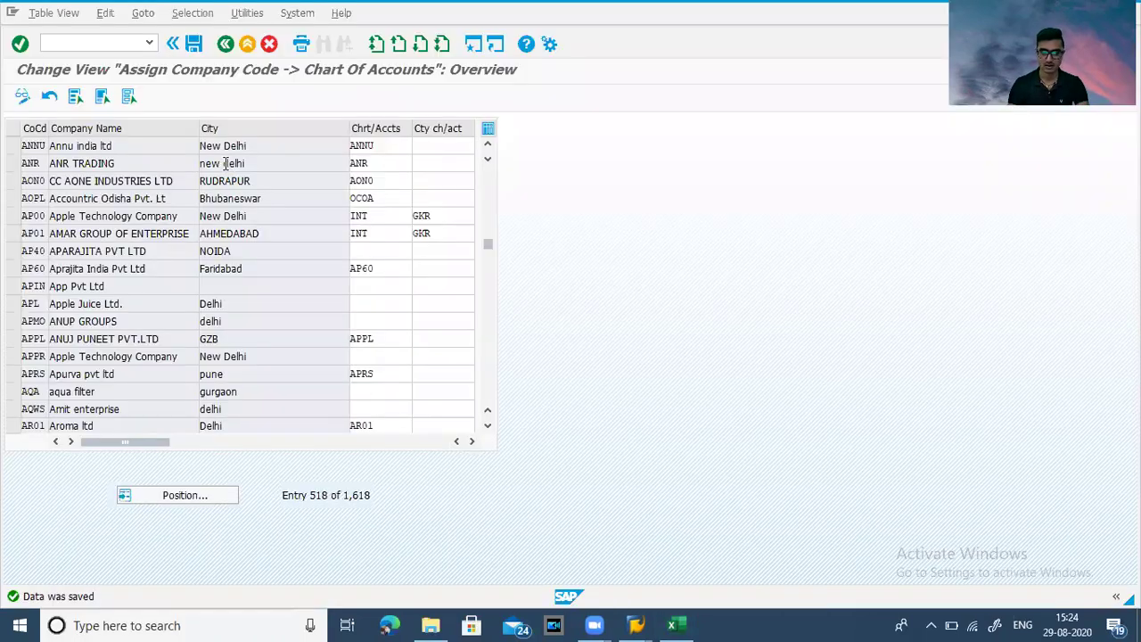
{"action": "left_click", "coordinate": [109, 43]}
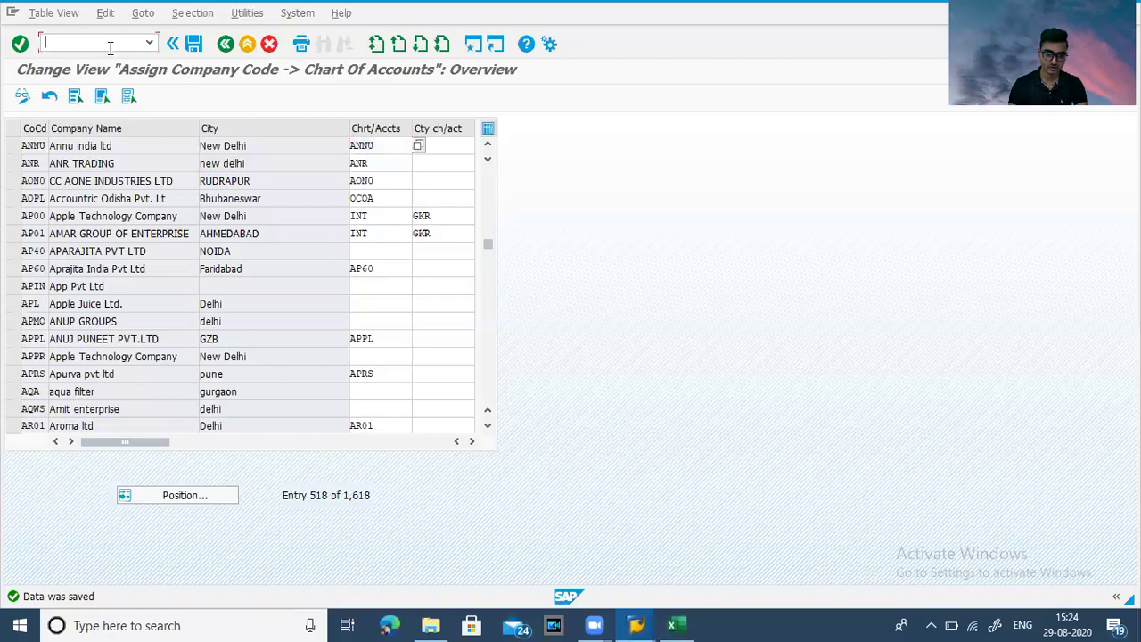
{"action": "type", "text": "/nobd4"}
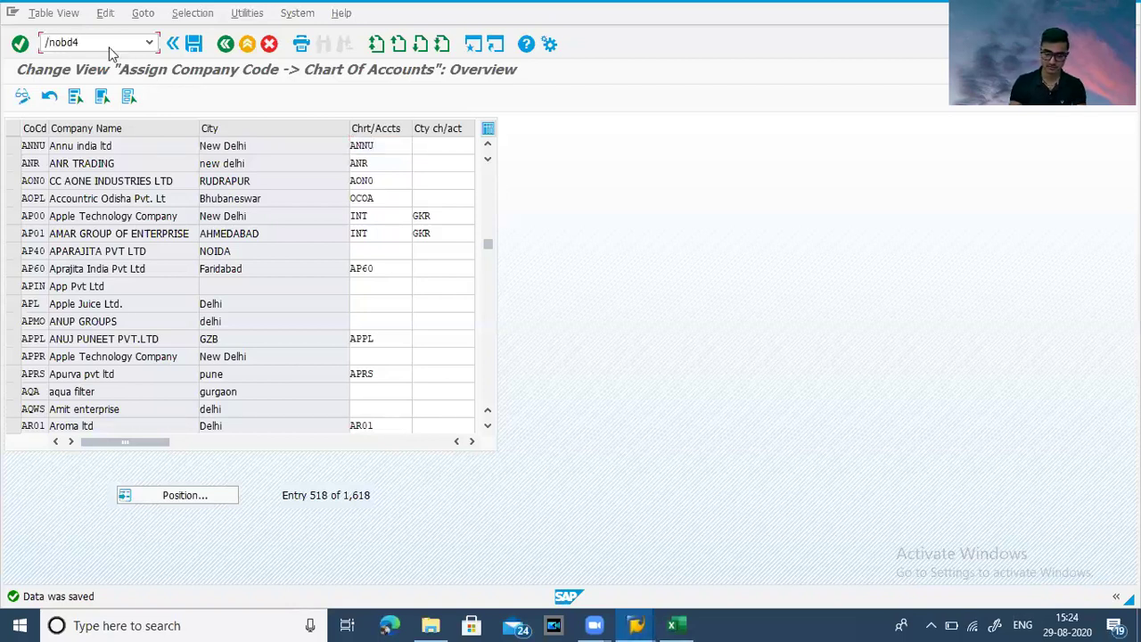
{"action": "key", "text": "Return"}
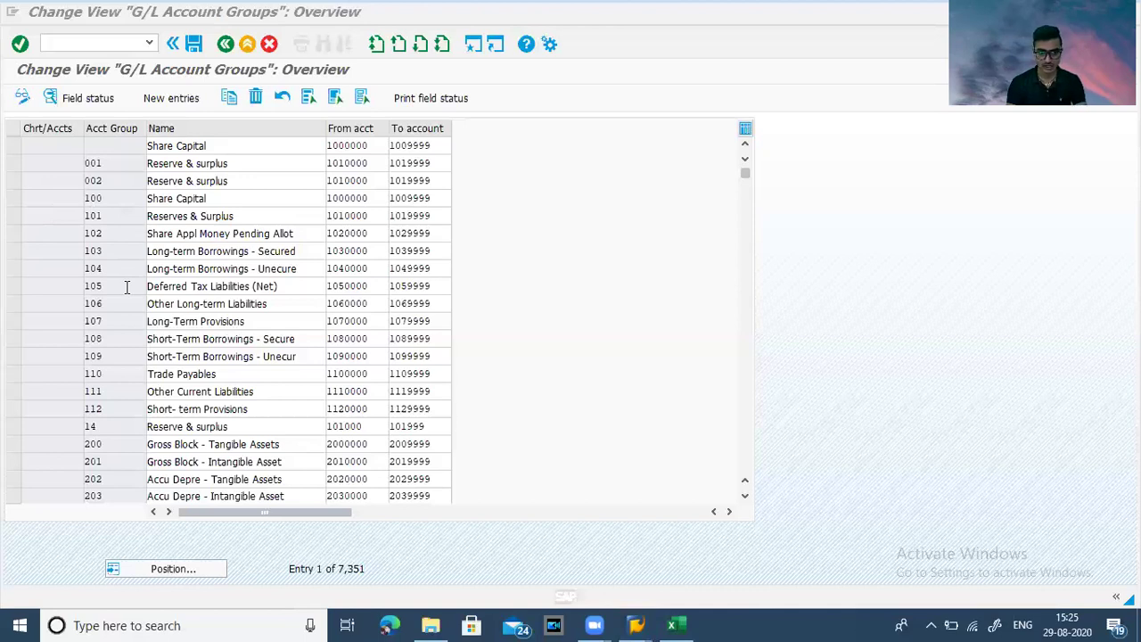
- Position the account group list at chart of accounts STON to review its groups, and glance at the blank new-entries table
{"action": "left_click", "coordinate": [173, 569]}
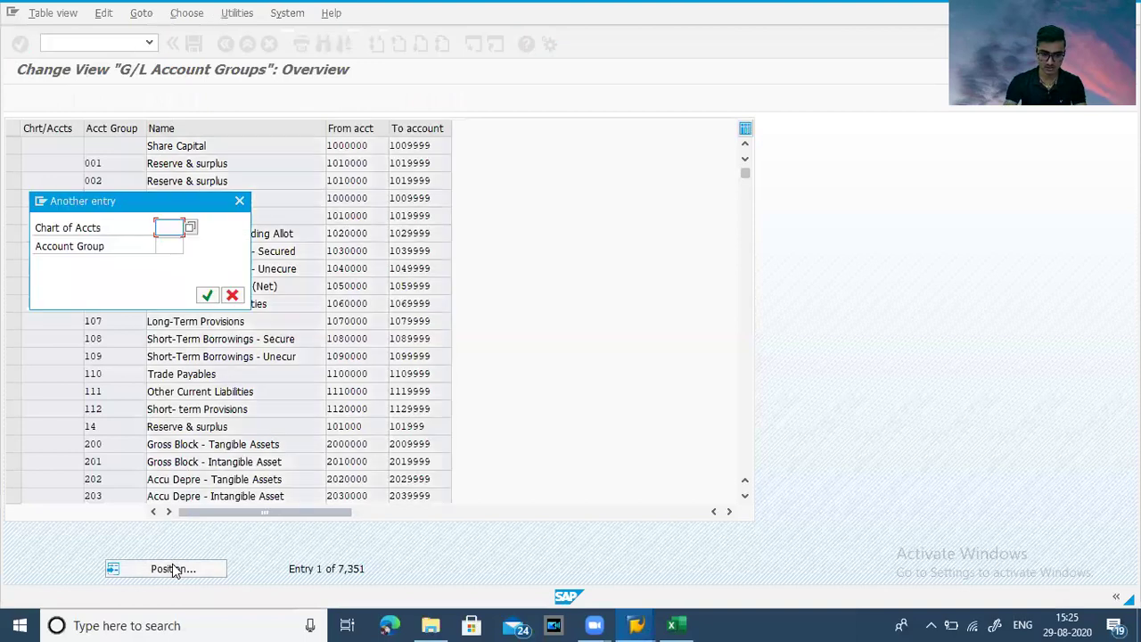
{"action": "type", "text": "scon"}
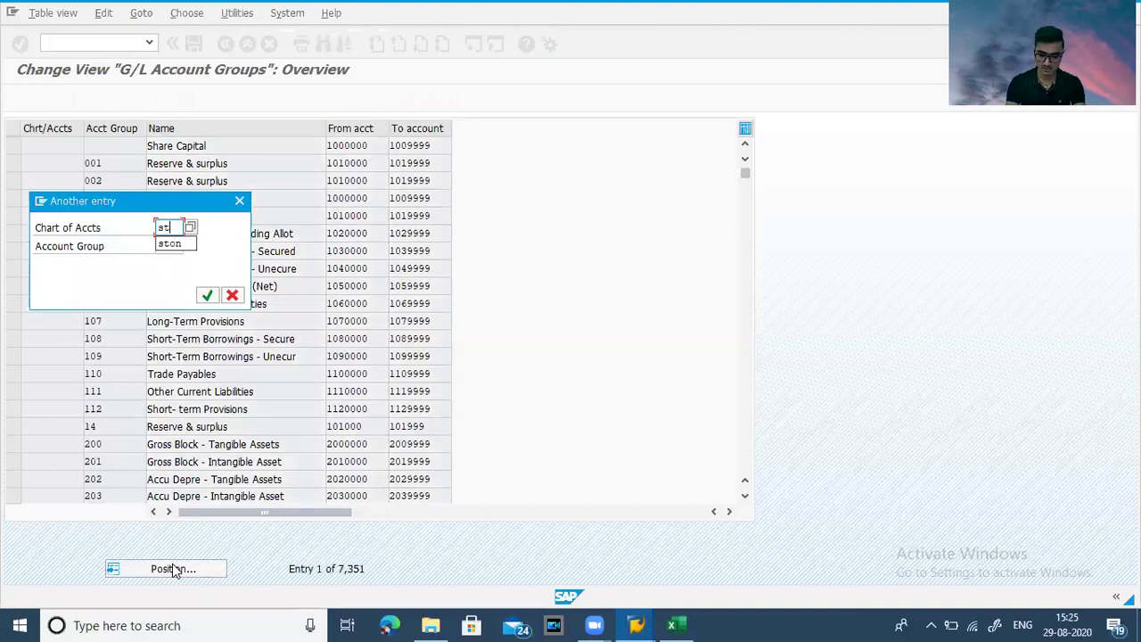
{"action": "key", "text": "Return"}
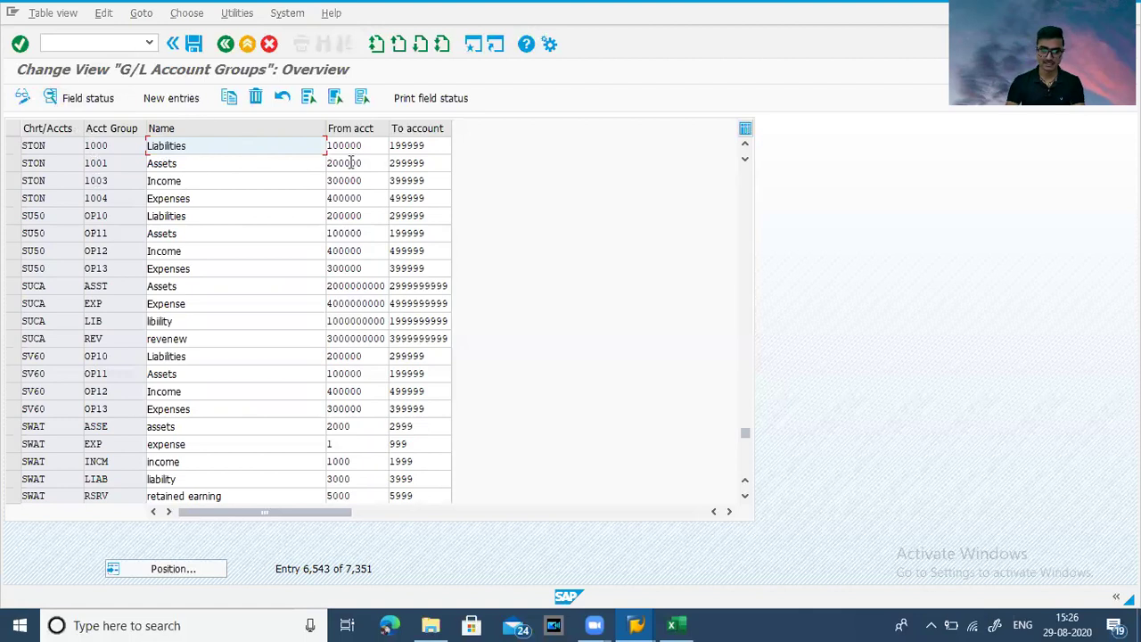
{"action": "left_click", "coordinate": [171, 98]}
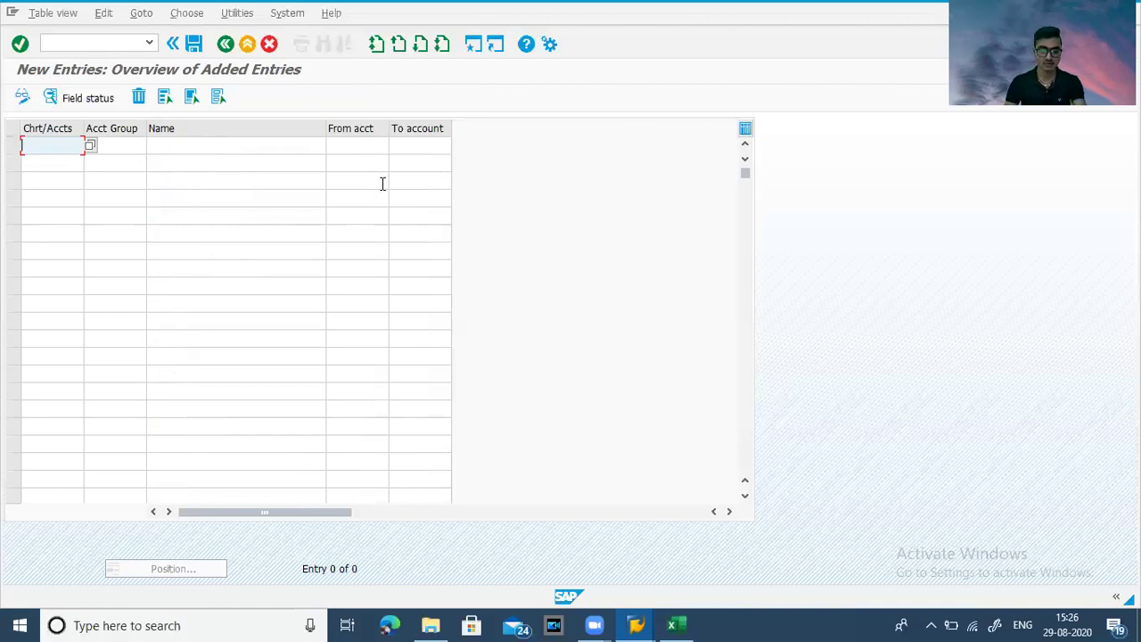
{"action": "key", "text": "F3"}
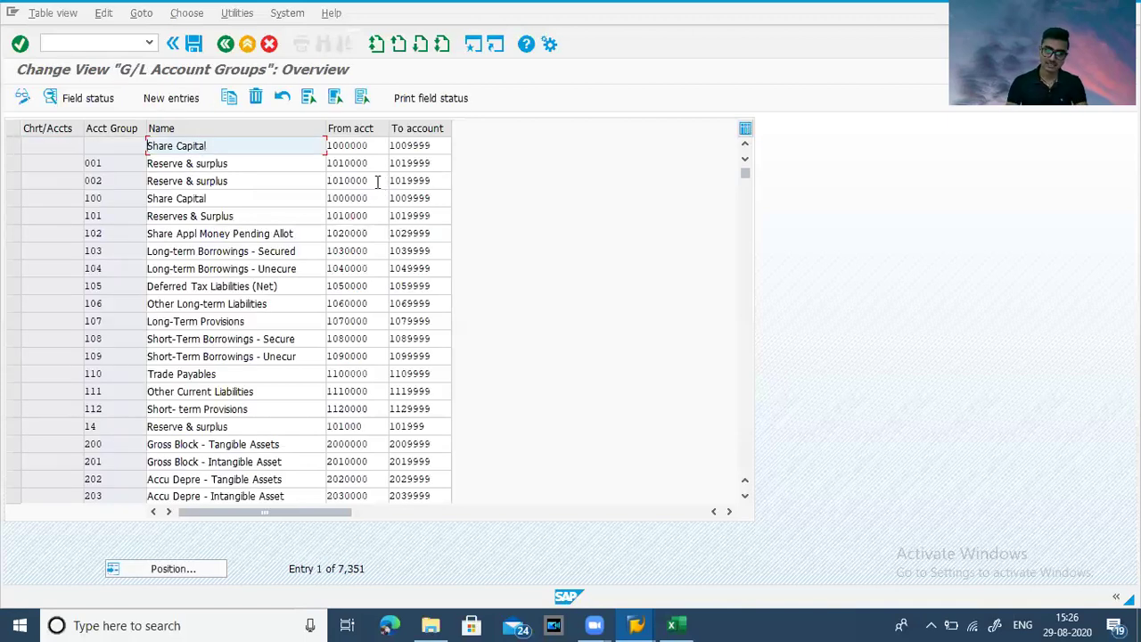
- Position the G/L account groups list at the entries of chart of accounts STON
{"action": "left_click", "coordinate": [157, 575]}
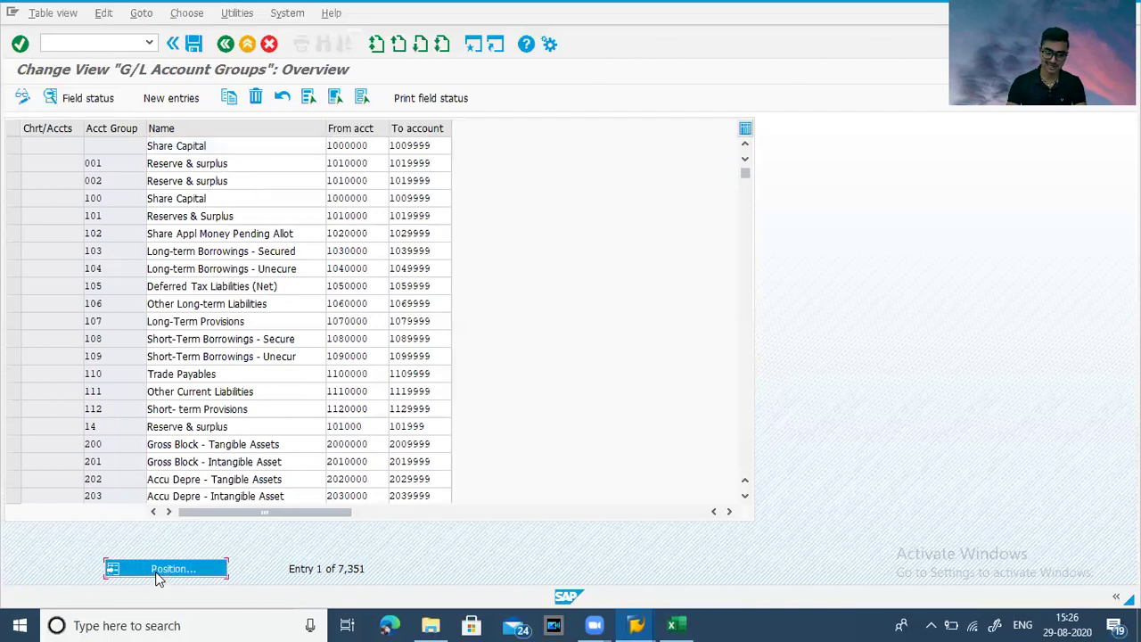
{"action": "type", "text": "ann"}
{"action": "key", "text": "BackSpace"}
{"action": "key", "text": "BackSpace"}
{"action": "key", "text": "BackSpace"}
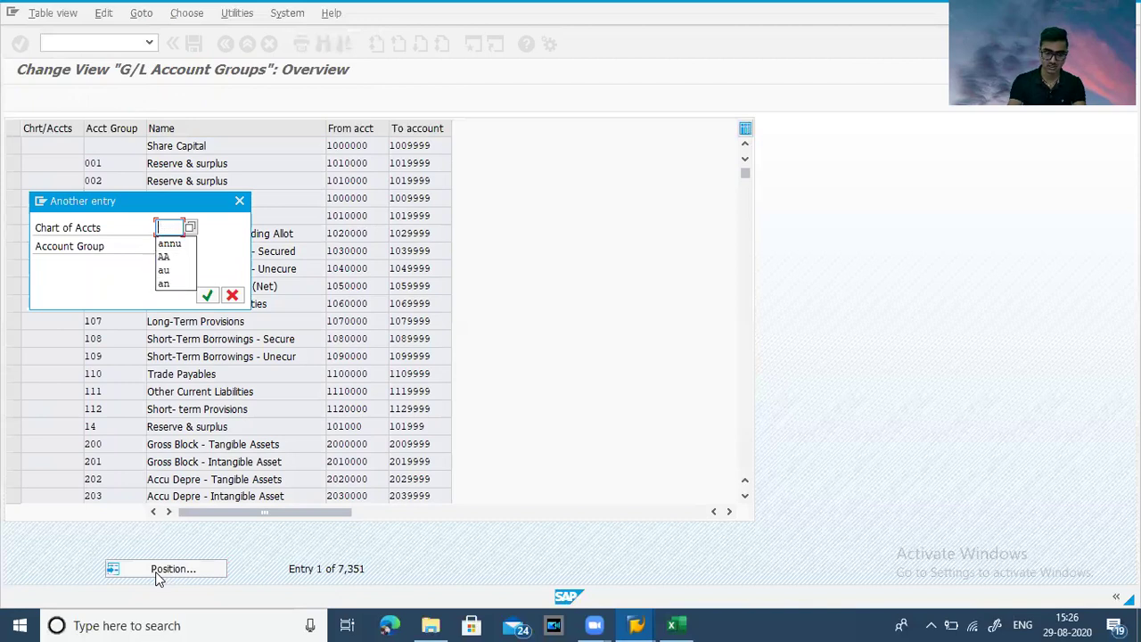
{"action": "type", "text": "st"}
{"action": "key", "text": "Down"}
{"action": "key", "text": "Return"}
{"action": "key", "text": "Return"}
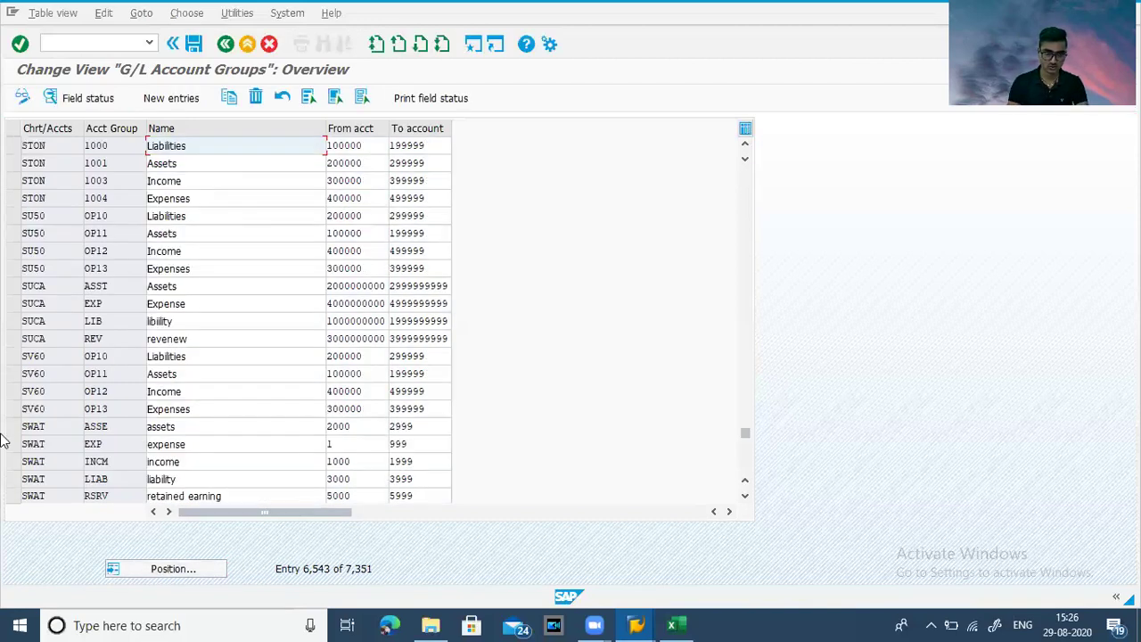
- Copy the four STON account groups 1000, 1001, 1003 and 1004 as the source for new entries
{"action": "left_click", "coordinate": [15, 146]}
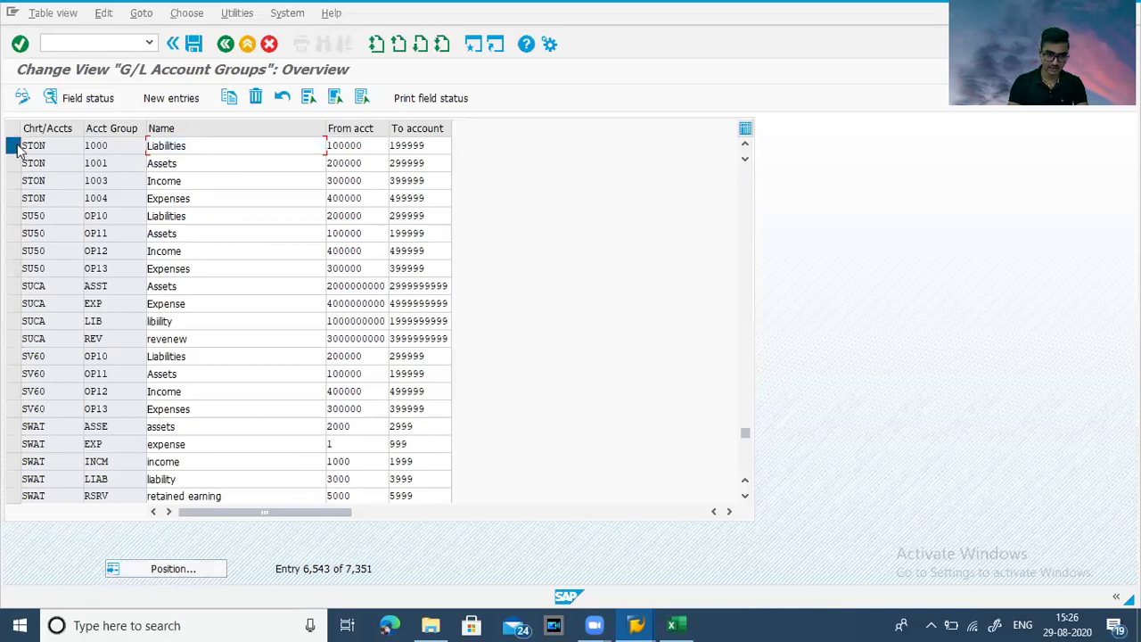
{"action": "left_click", "coordinate": [14, 163]}
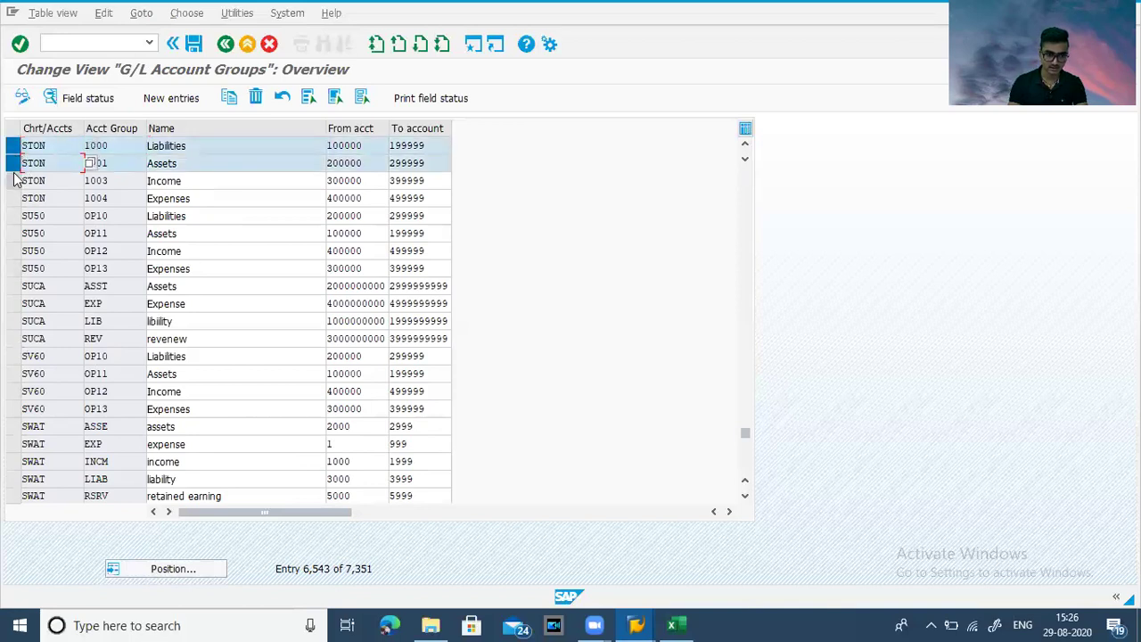
{"action": "left_click", "coordinate": [15, 181]}
{"action": "left_click", "coordinate": [14, 198]}
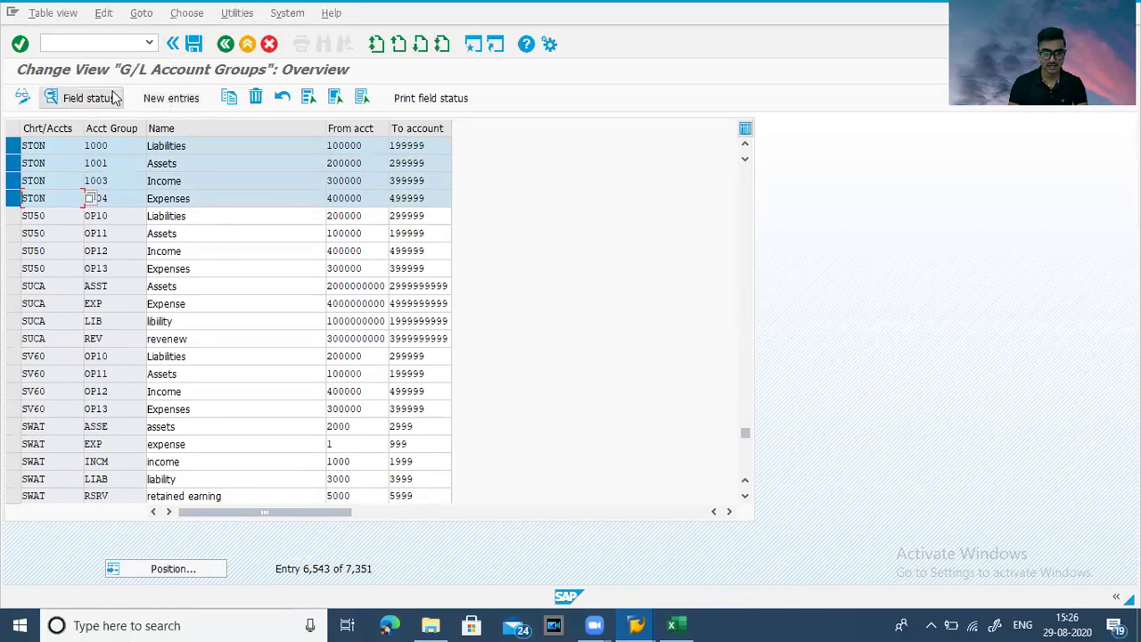
{"action": "left_click", "coordinate": [230, 98]}
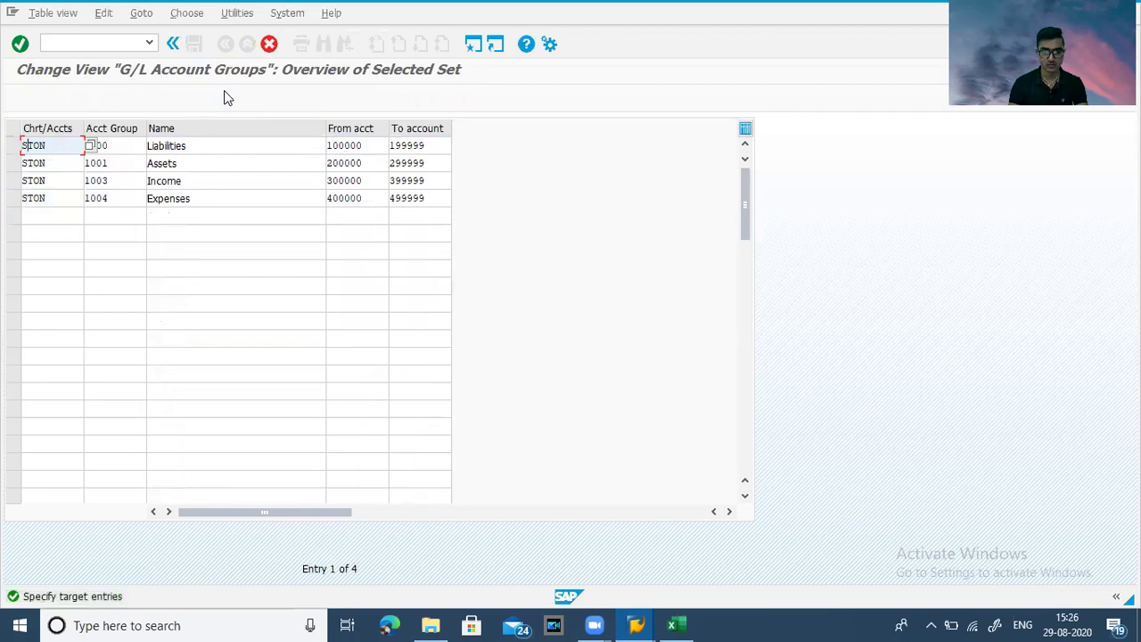
- Set the chart of accounts to Annu for the copied Liabilities and Assets groups
{"action": "key", "text": "BackSpace"}
{"action": "key", "text": "BackSpace"}
{"action": "key", "text": "BackSpace"}
{"action": "key", "text": "BackSpace"}
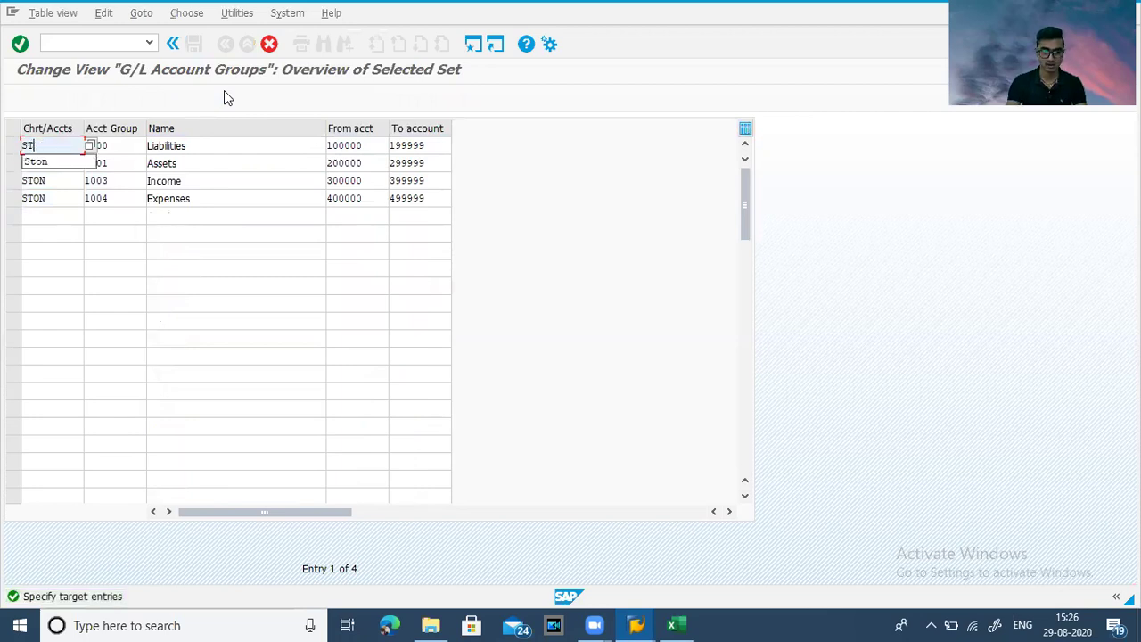
{"action": "type", "text": "Annu"}
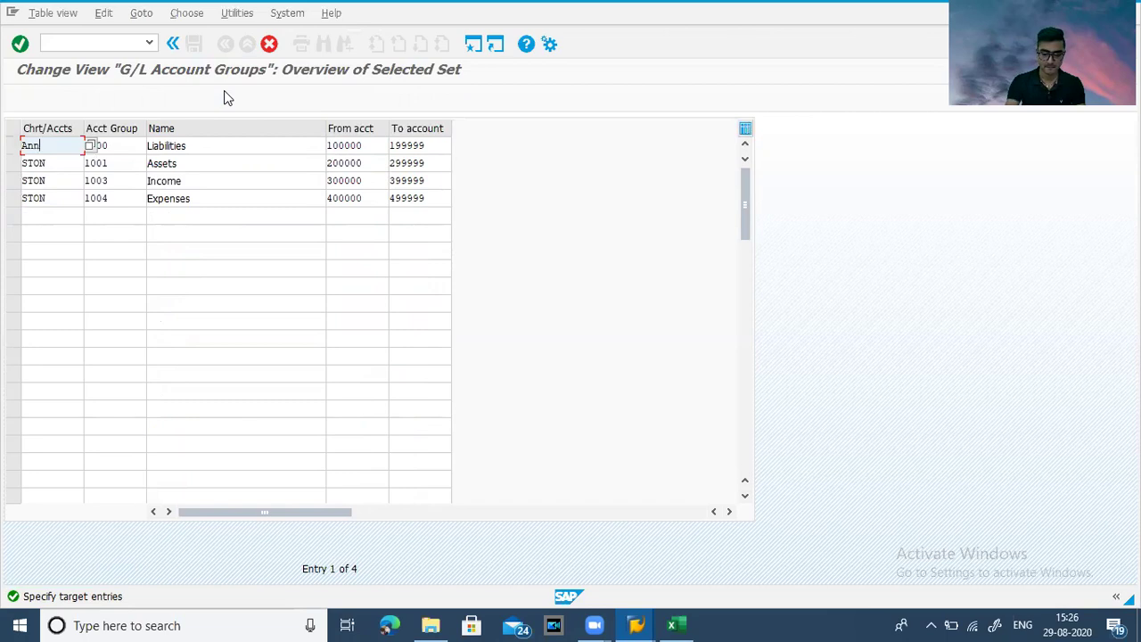
{"action": "key", "text": "Down"}
{"action": "key", "text": "BackSpace"}
{"action": "key", "text": "BackSpace"}
{"action": "key", "text": "BackSpace"}
{"action": "key", "text": "BackSpace"}
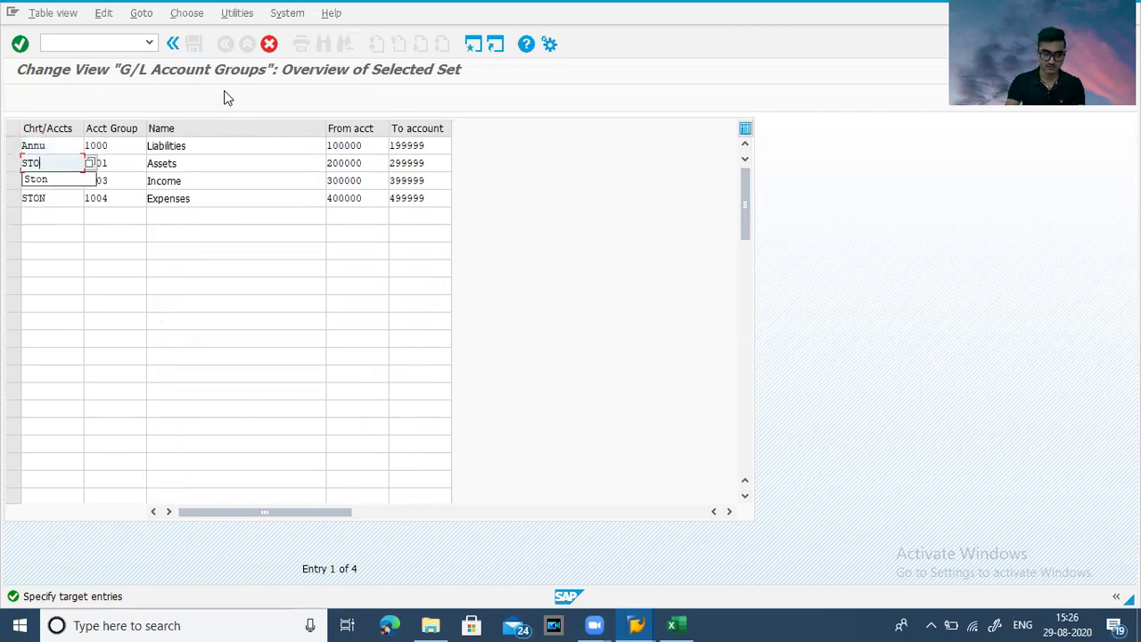
{"action": "type", "text": "Annu"}
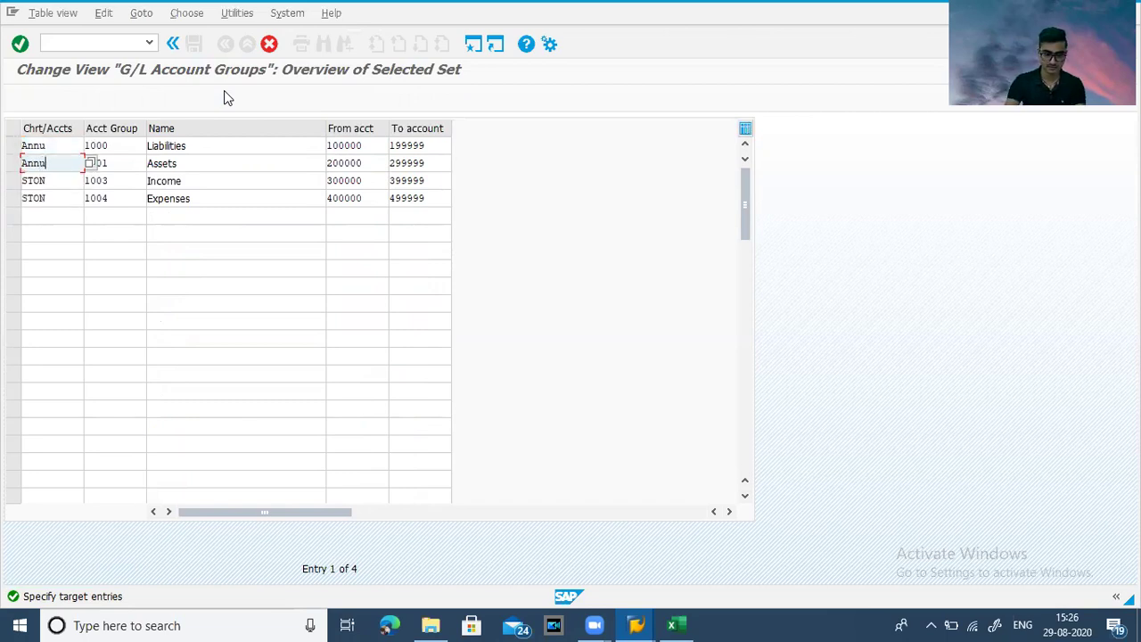
- Set the chart of accounts to Annu for the copied Income and Expenses groups
{"action": "key", "text": "Down"}
{"action": "key", "text": "BackSpace"}
{"action": "key", "text": "BackSpace"}
{"action": "key", "text": "BackSpace"}
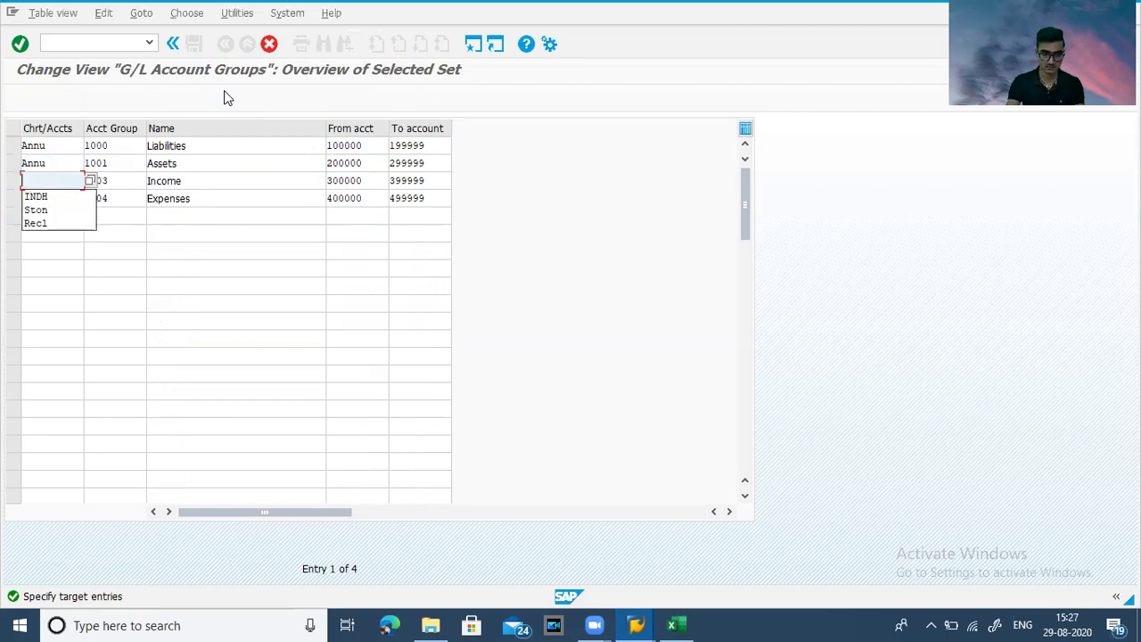
{"action": "type", "text": "Annu"}
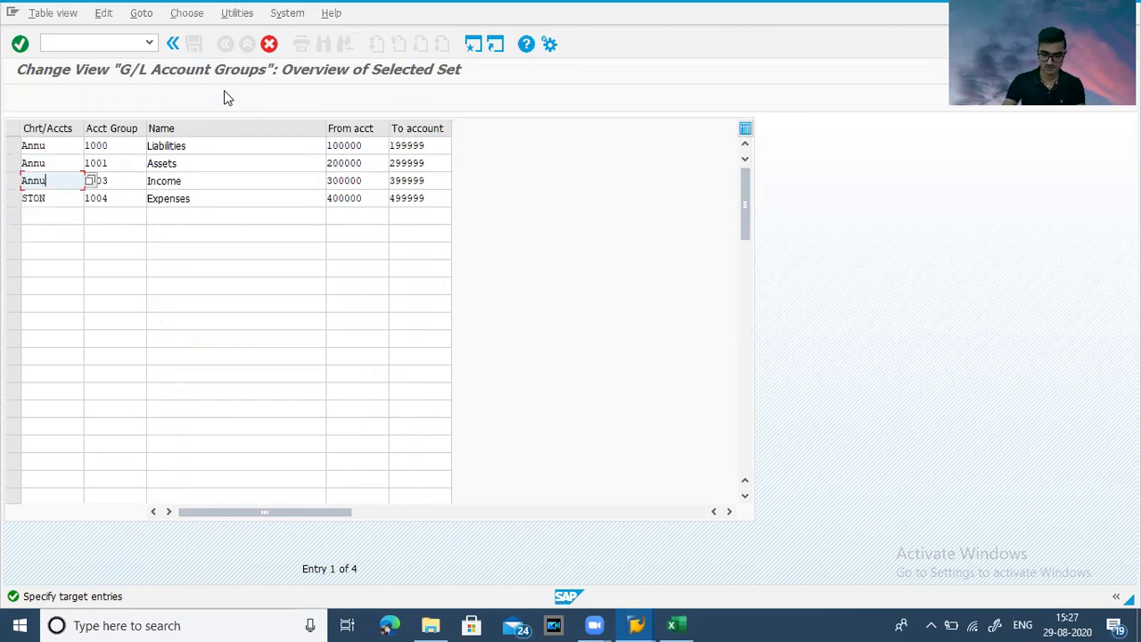
{"action": "key", "text": "Down"}
{"action": "key", "text": "BackSpace"}
{"action": "key", "text": "BackSpace"}
{"action": "key", "text": "BackSpace"}
{"action": "key", "text": "BackSpace"}
{"action": "type", "text": "Annu"}
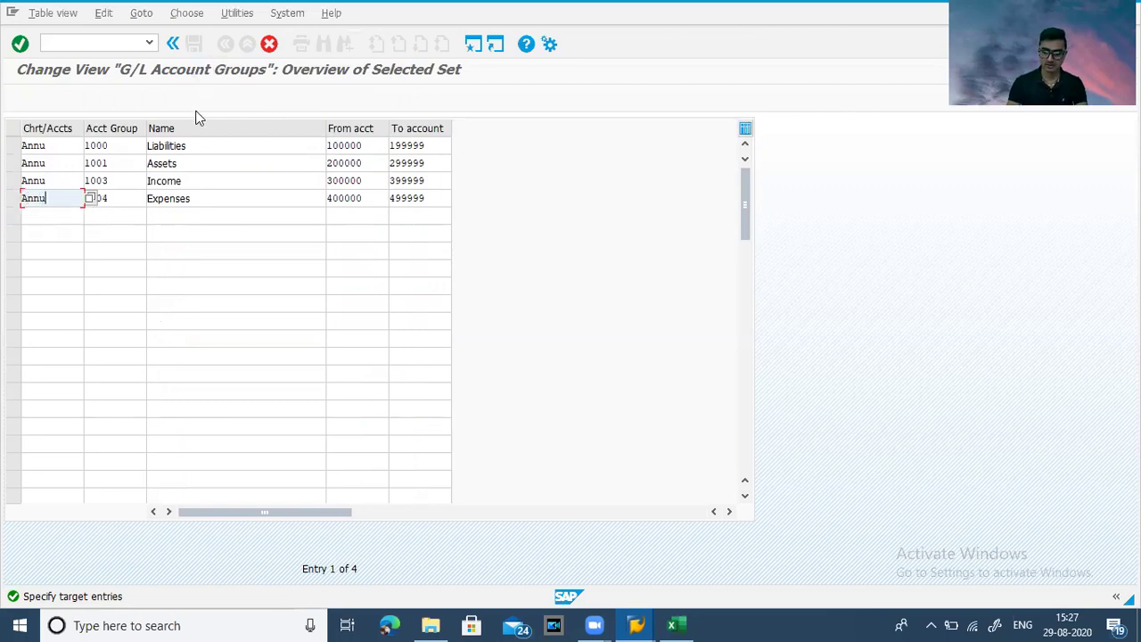
- Confirm the four copied account groups and save them
{"action": "key", "text": "Return"}
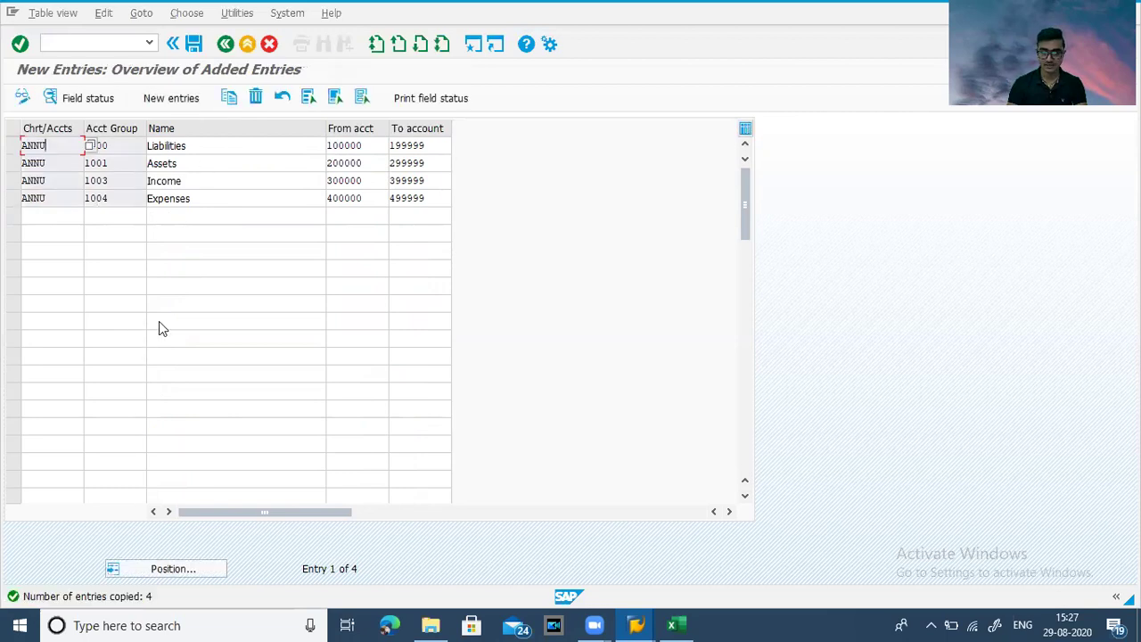
{"action": "left_click", "coordinate": [187, 49]}
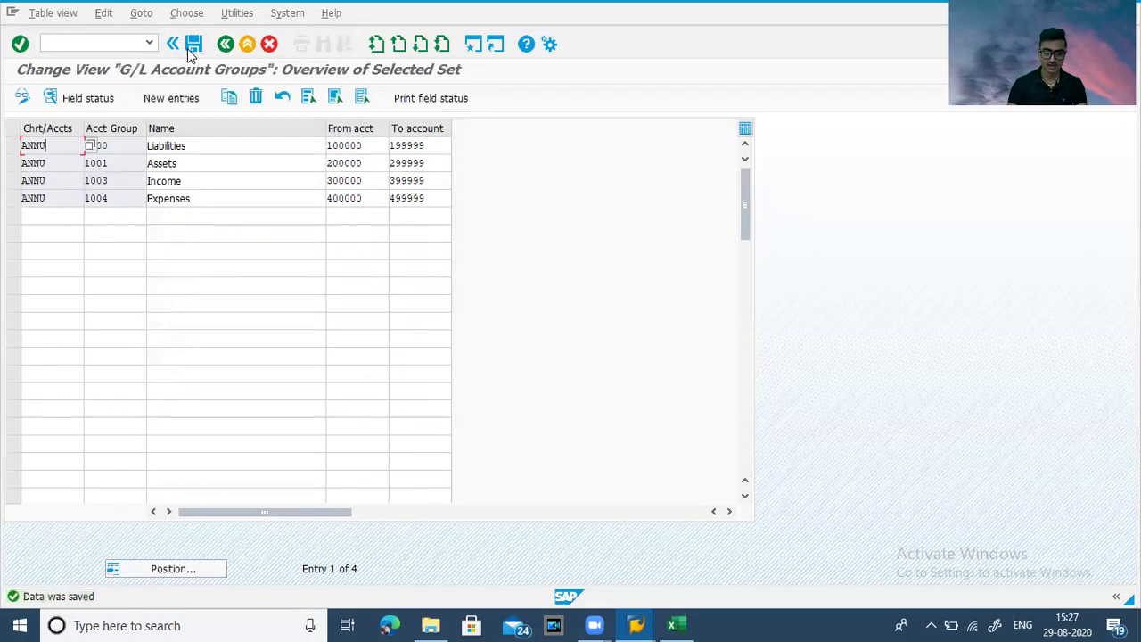
{"action": "left_click", "coordinate": [191, 44]}
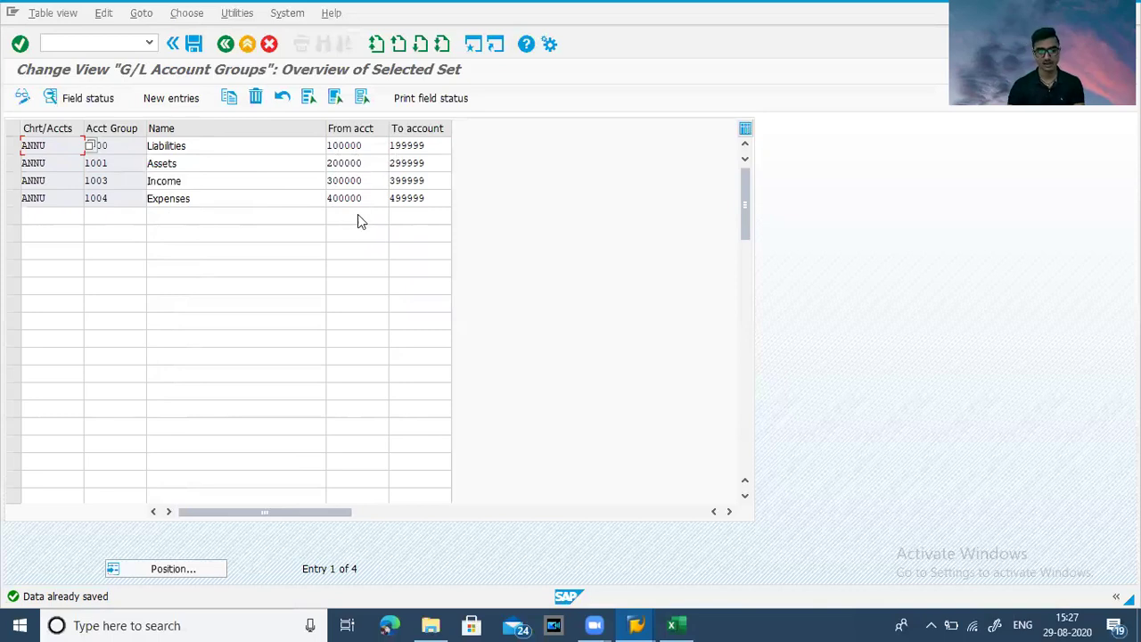
- Switch to the Excel workbook and check the name and T-Code of the Define Retained Earning Account row
{"action": "key", "text": "alt+Tab"}
{"action": "key", "text": "alt+Tab"}
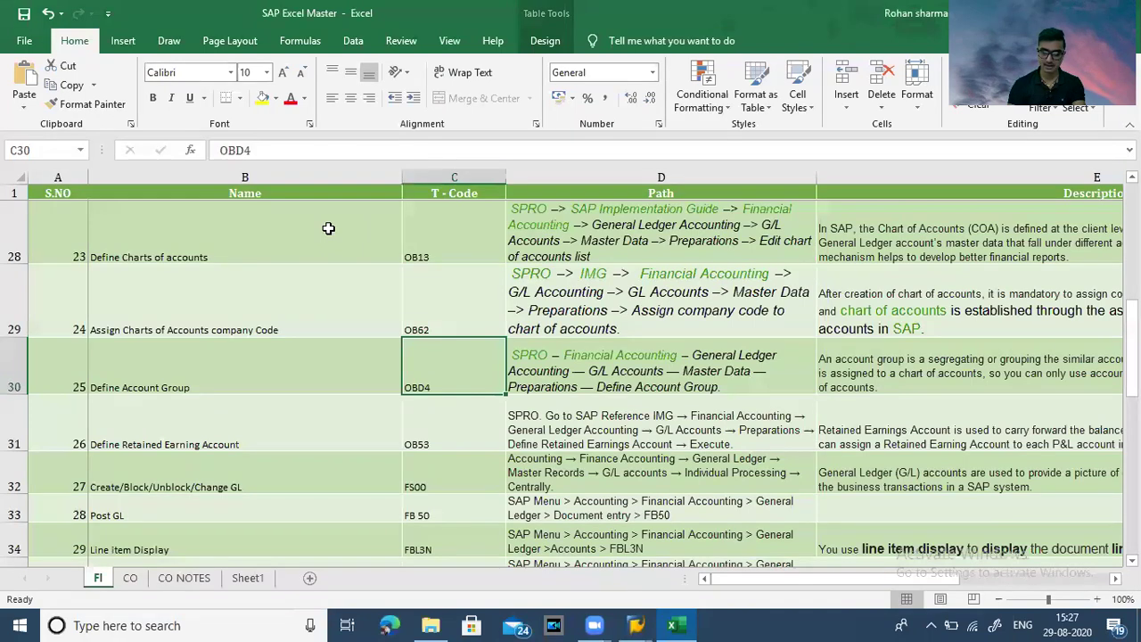
{"action": "key", "text": "Down"}
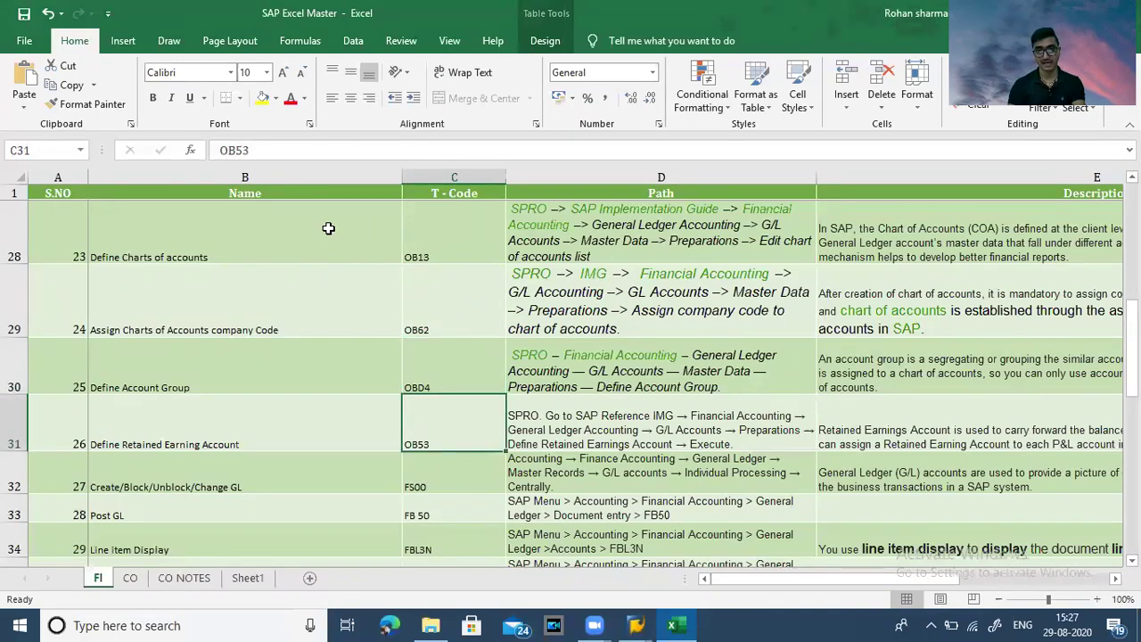
{"action": "key", "text": "Left"}
{"action": "key", "text": "Left"}
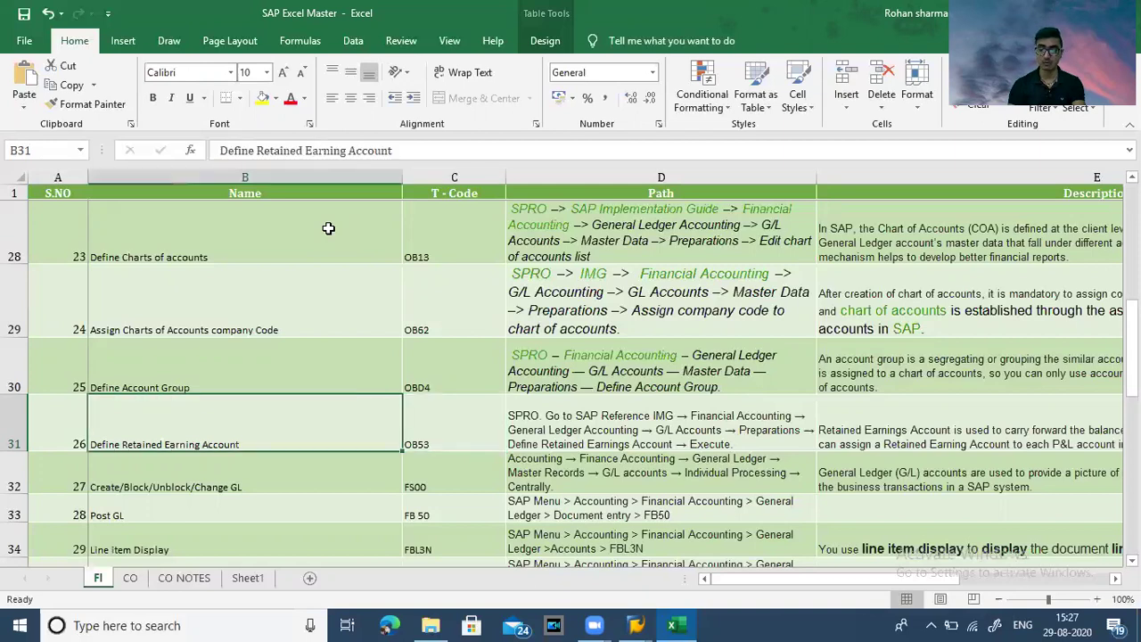
{"action": "key", "text": "Right"}
{"action": "key", "text": "Right"}
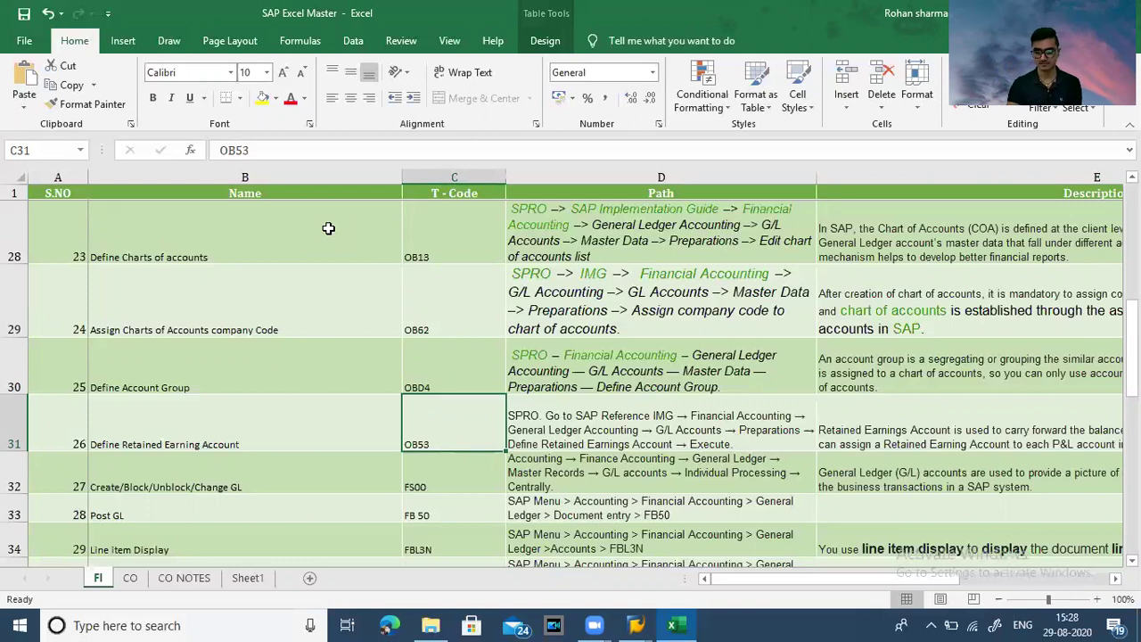
- Look through the path and description of the Define Retained Earning Account row, ending on its T-Code cell
{"action": "key", "text": "Right"}
{"action": "key", "text": "Right"}
{"action": "key", "text": "Left"}
{"action": "key", "text": "Left"}
{"action": "key", "text": "Left"}
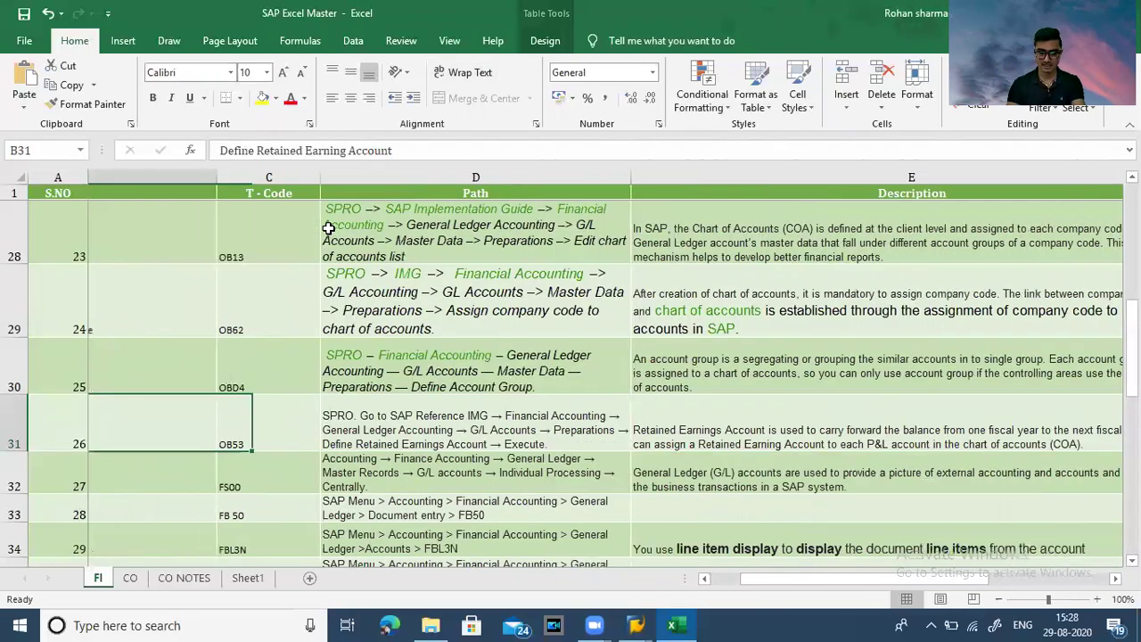
{"action": "key", "text": "Right"}
- Switch back to SAP and open transaction ob53 for chart of accounts annu
{"action": "key", "text": "alt+Tab"}
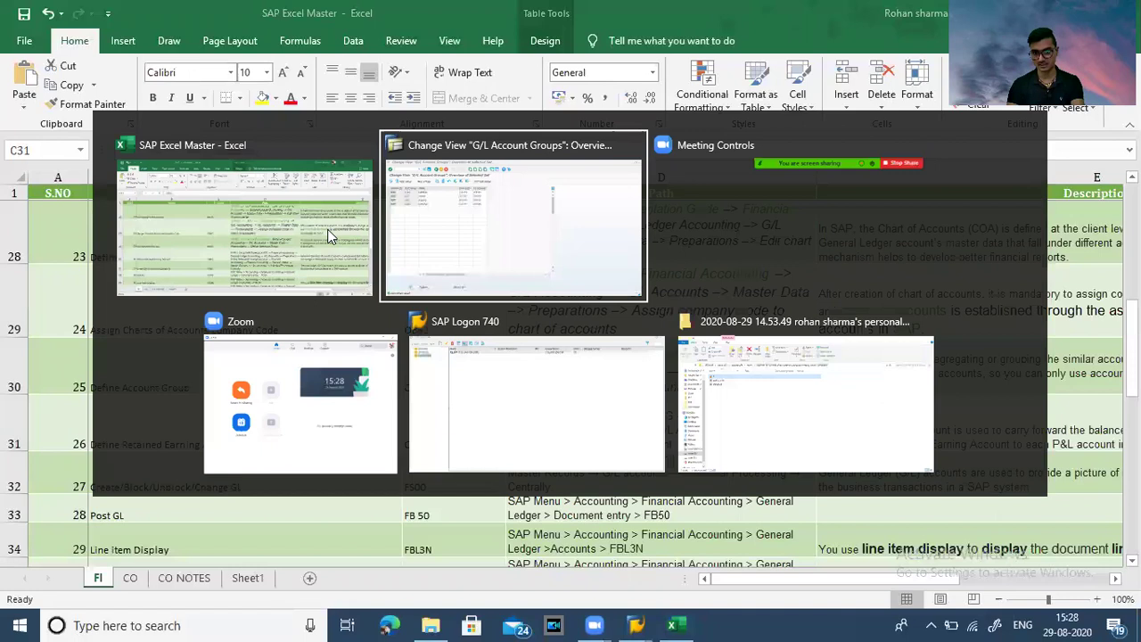
{"action": "left_click", "coordinate": [105, 46]}
{"action": "type", "text": "/n"}
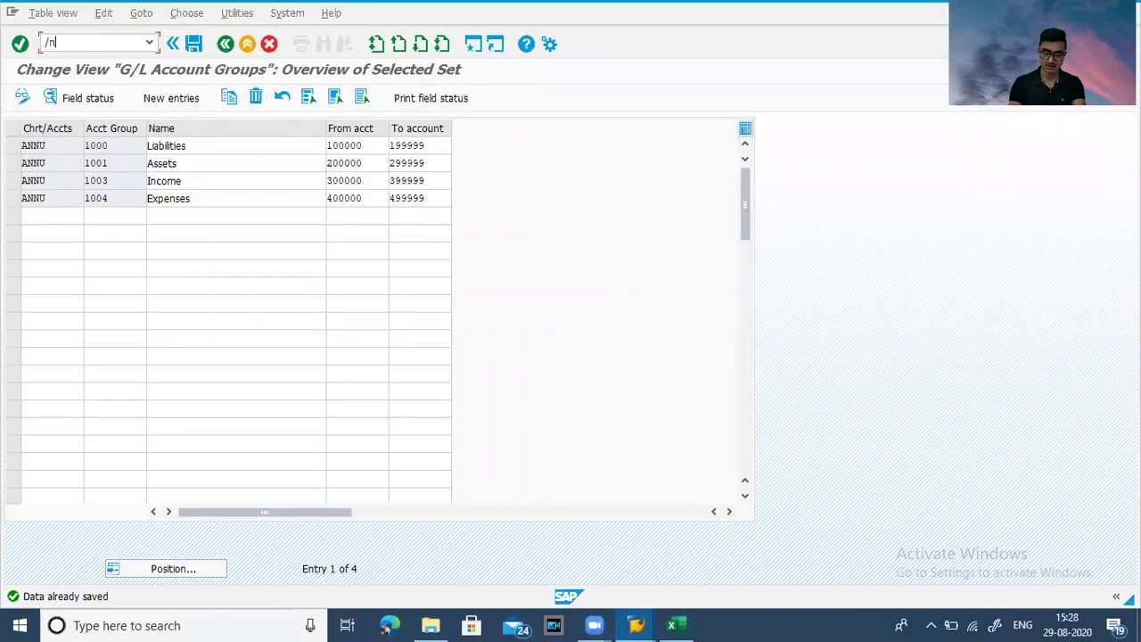
{"action": "key", "text": "Return"}
{"action": "type", "text": "ob53"}
{"action": "key", "text": "Return"}
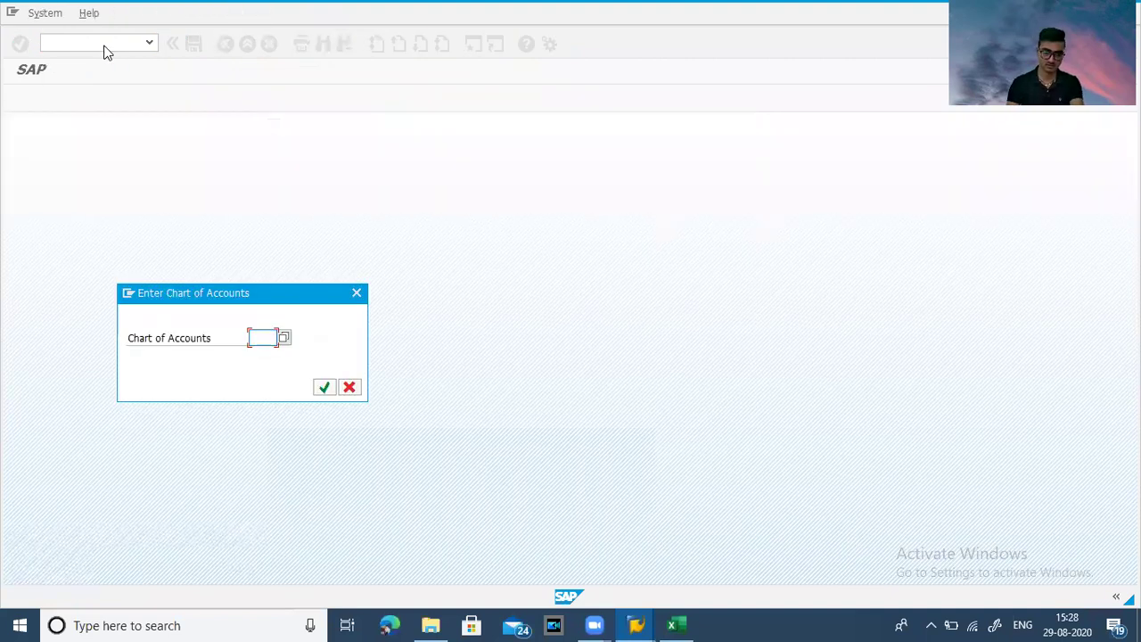
{"action": "type", "text": "annu"}
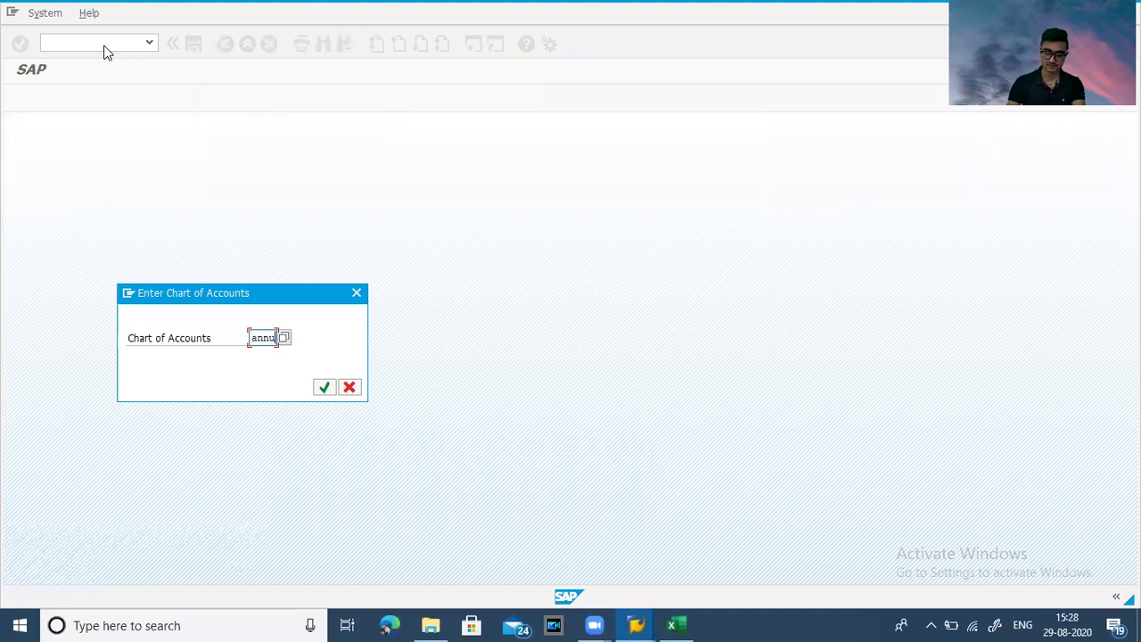
{"action": "key", "text": "Return"}
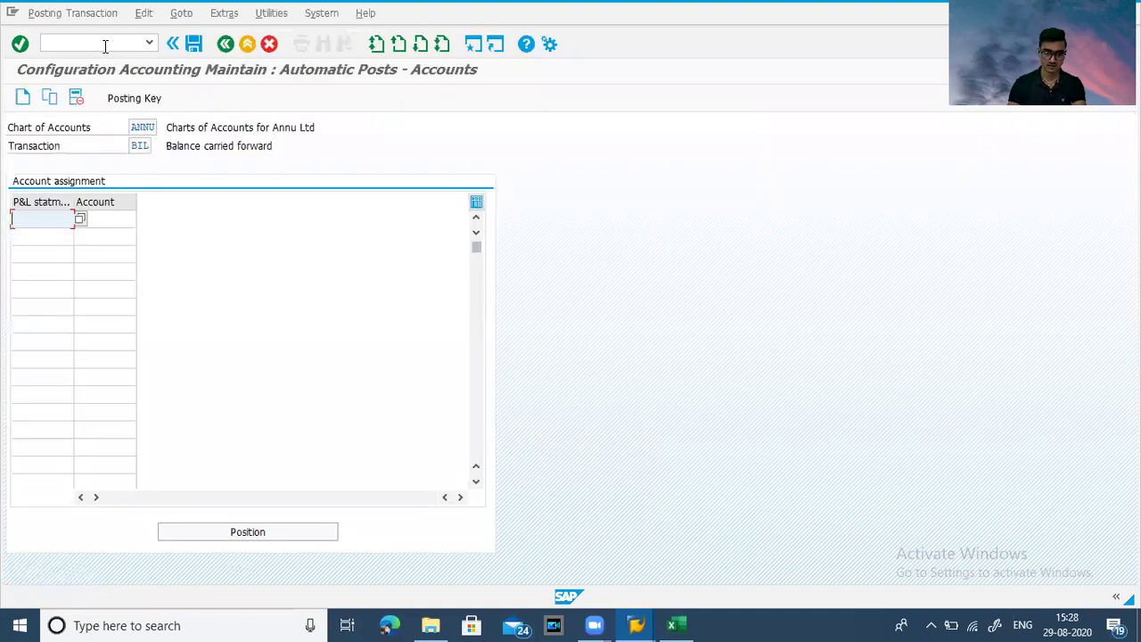
- Enter P&L statement account type x with account 20000 in the first row of the account assignment
{"action": "type", "text": "x"}
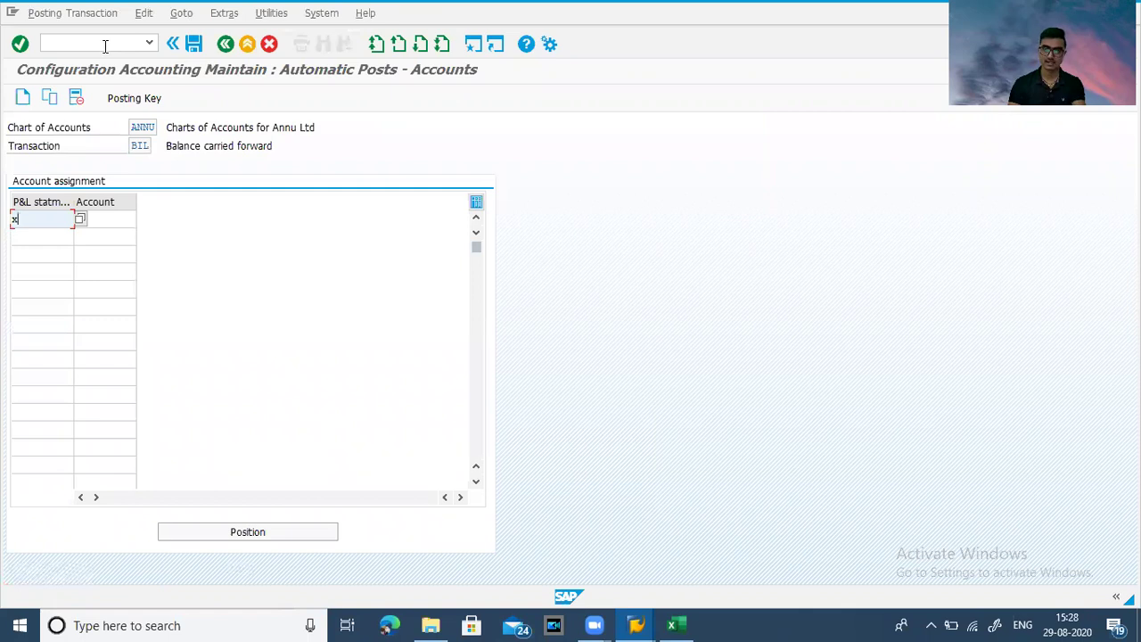
{"action": "key", "text": "Tab"}
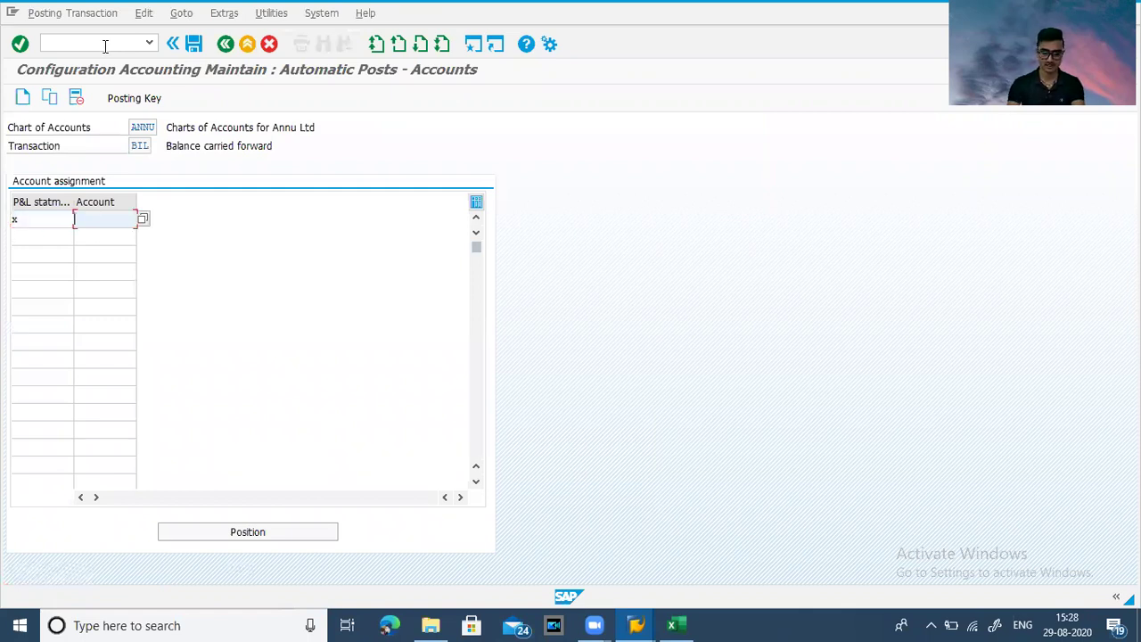
{"action": "type", "text": "20000"}
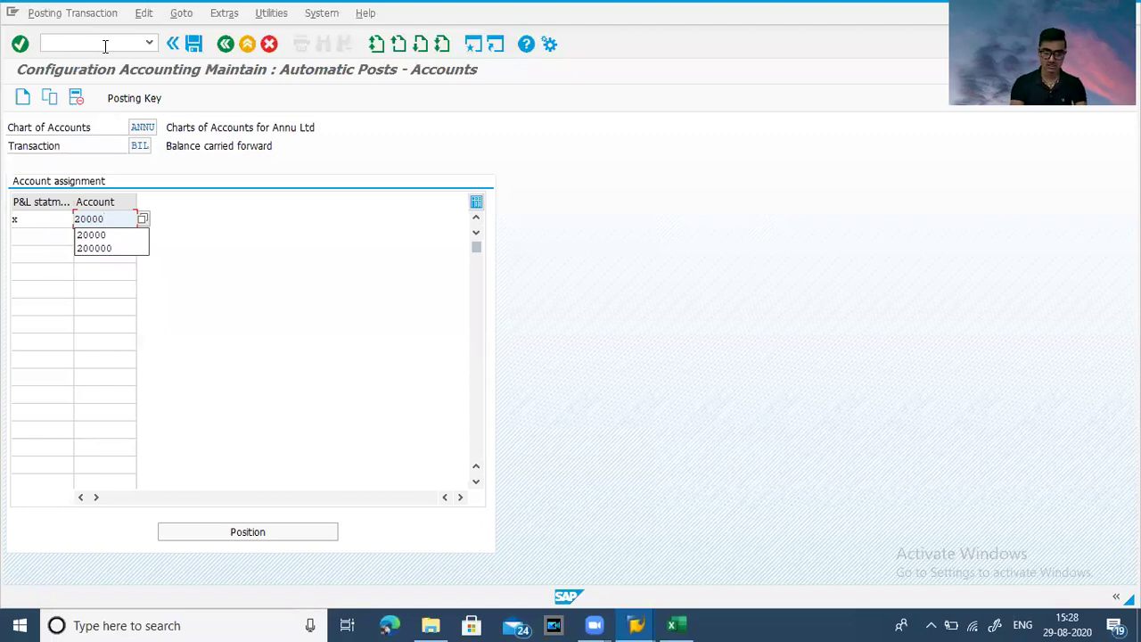
- Open a second SAP session, run transaction obd4 and position the G/L account groups list at chart of accounts ANNU
{"action": "left_click", "coordinate": [473, 48]}
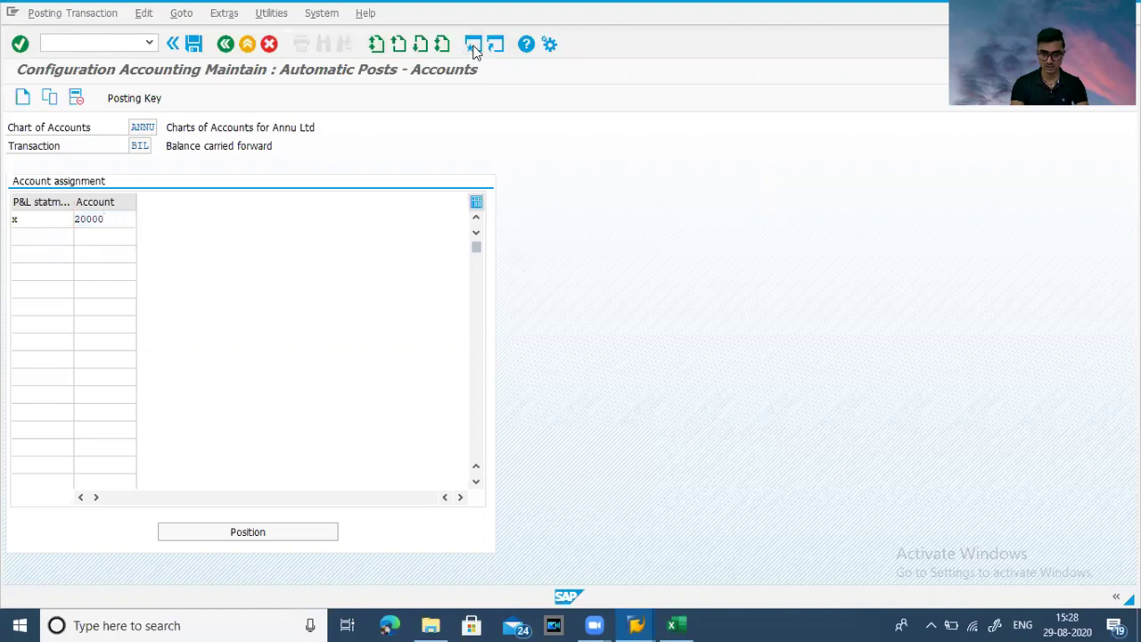
{"action": "key", "text": "shift+F3"}
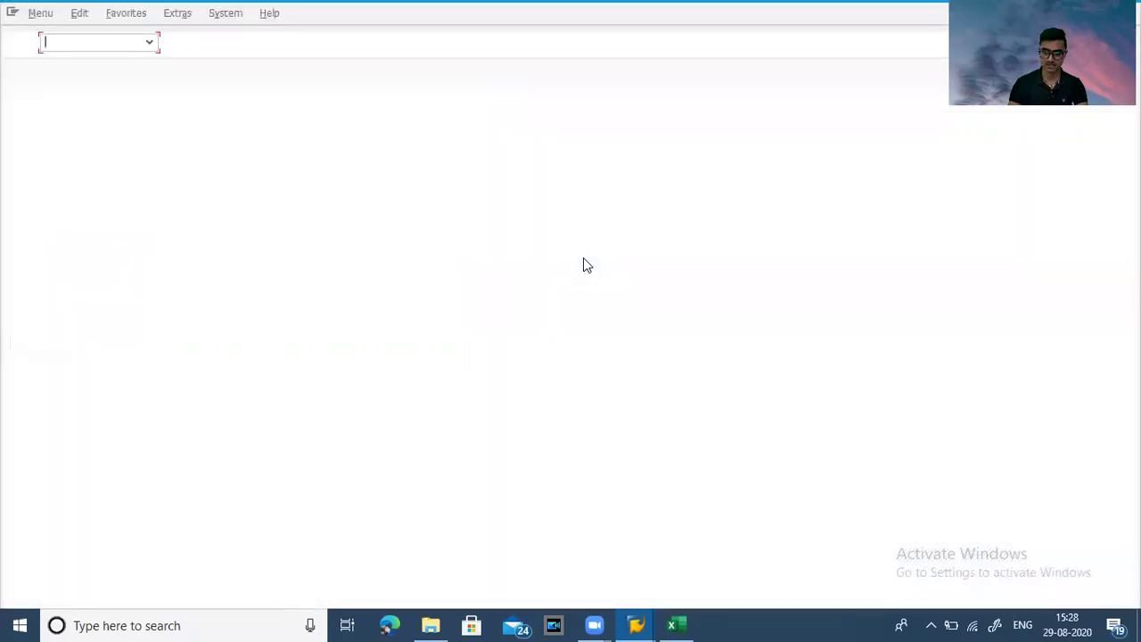
{"action": "key", "text": "alt+Tab"}
{"action": "key", "text": "Tab"}
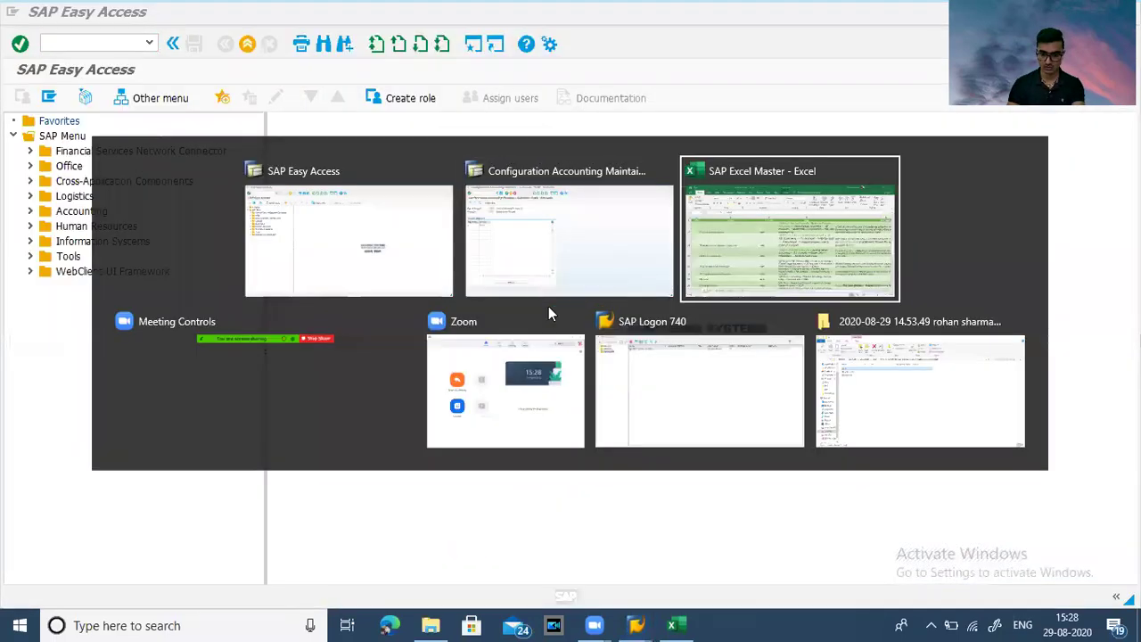
{"action": "key", "text": "alt+Tab"}
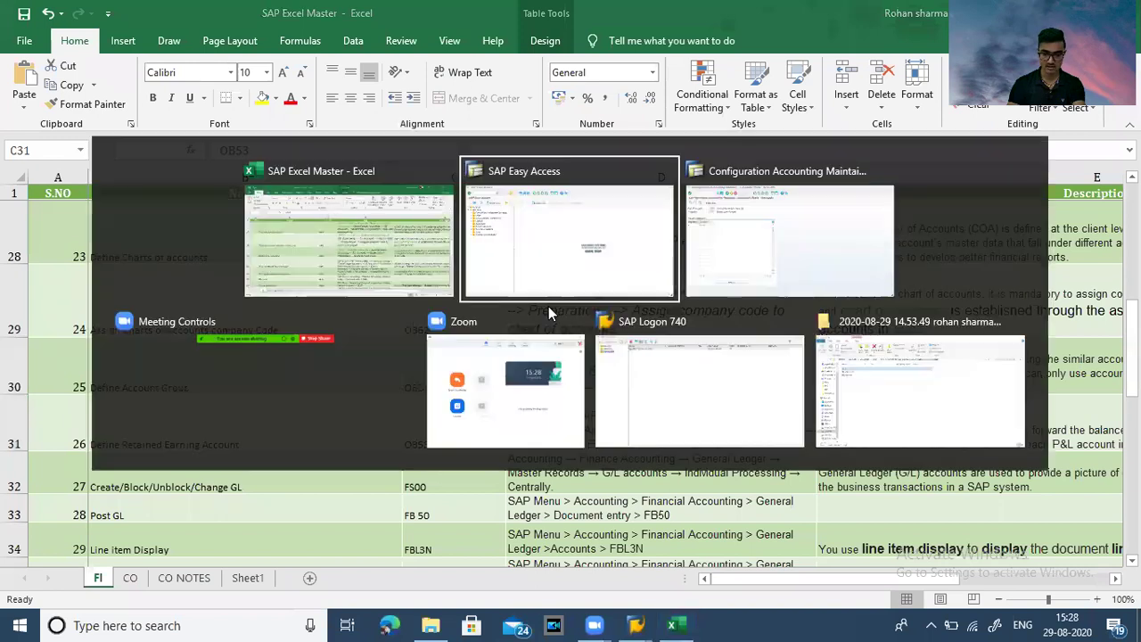
{"action": "type", "text": "obd4"}
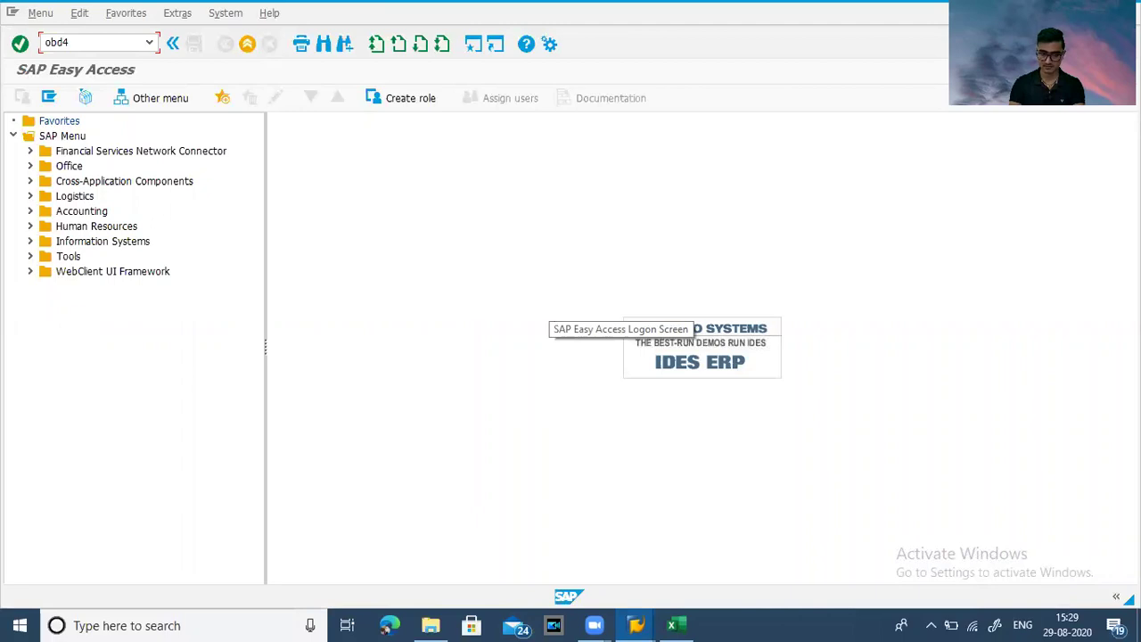
{"action": "key", "text": "Return"}
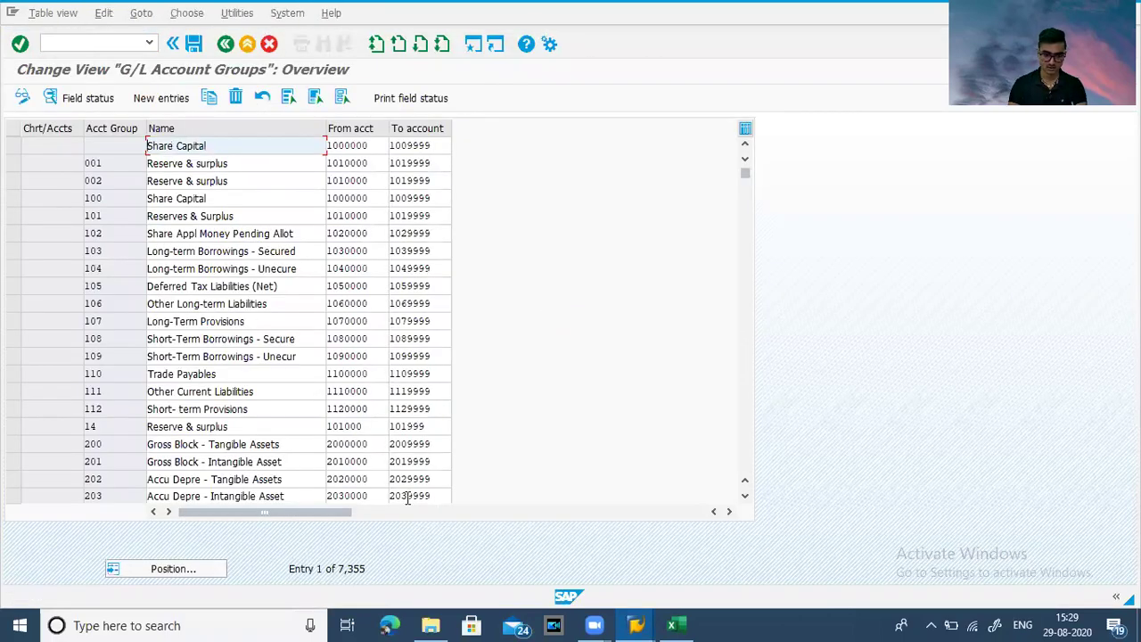
{"action": "left_click", "coordinate": [193, 571]}
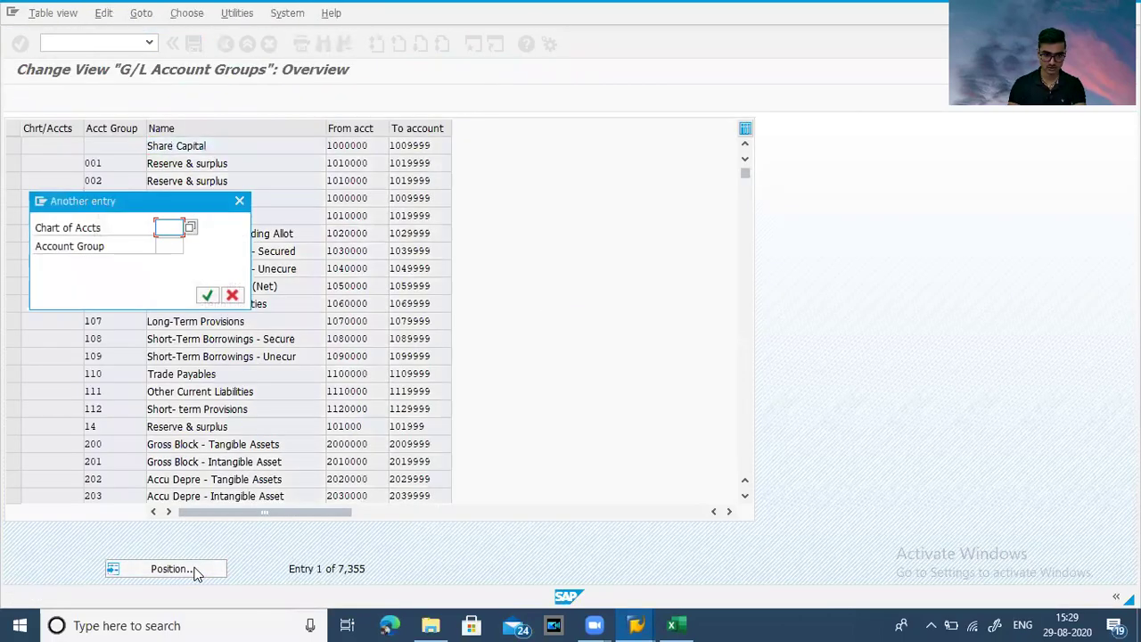
{"action": "type", "text": "ANNU"}
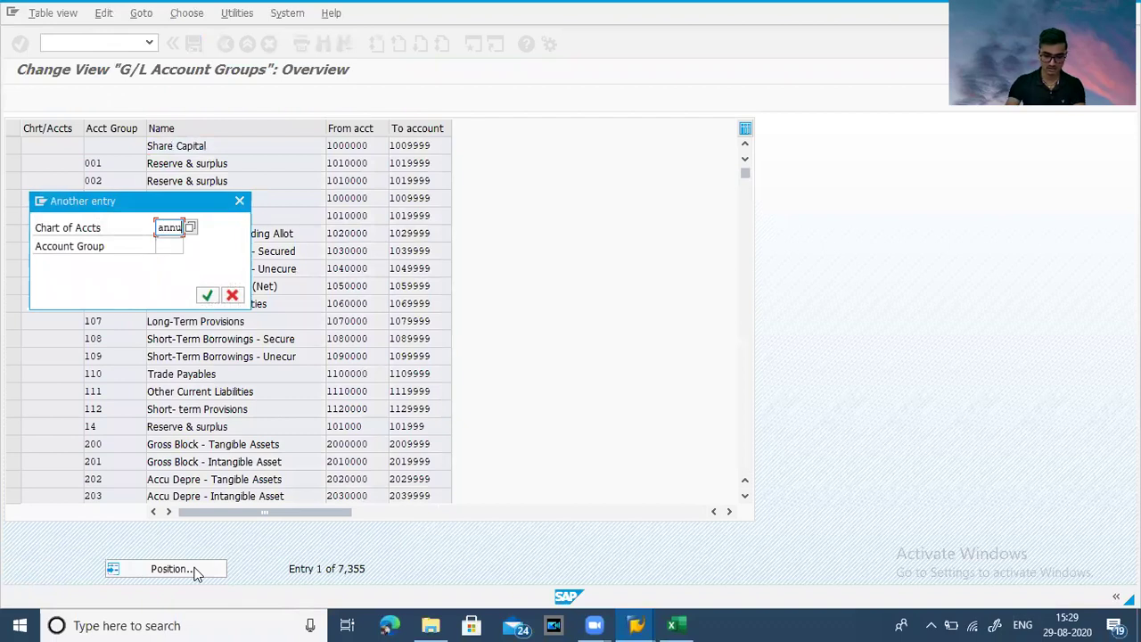
{"action": "key", "text": "Return"}
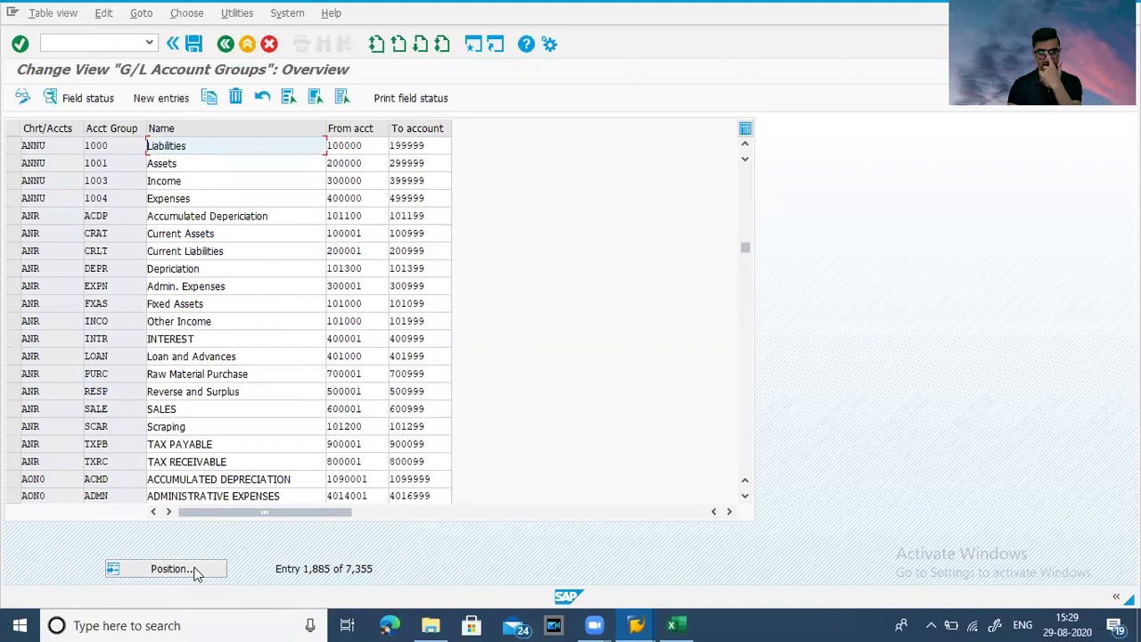
- Return to the account assignment session and set the account for type x to 100000
{"action": "key", "text": "alt+Tab"}
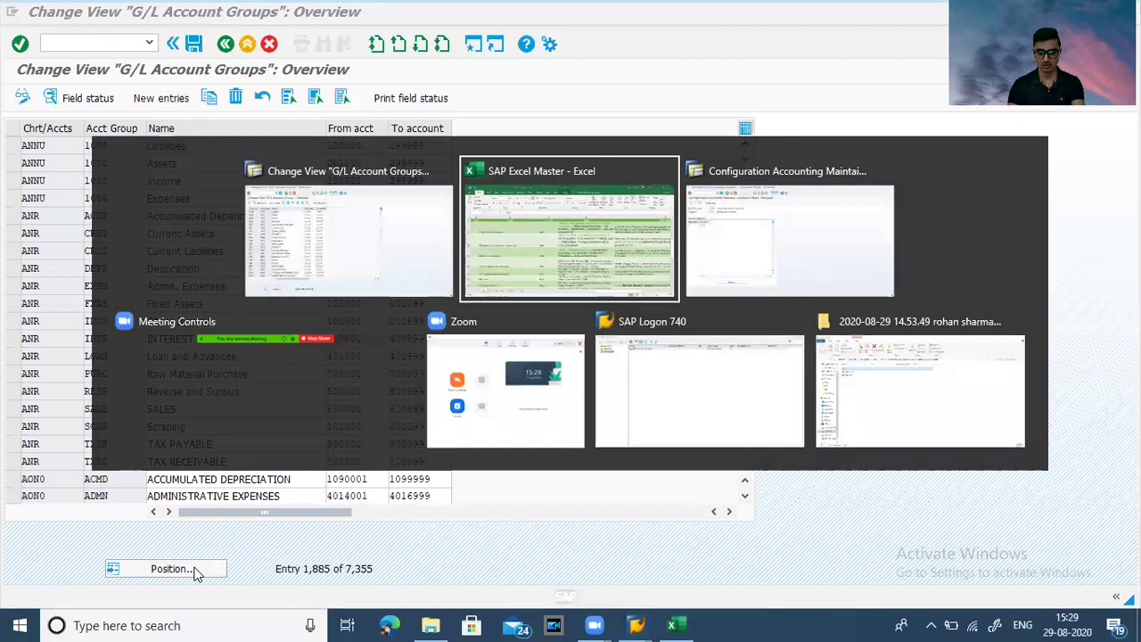
{"action": "key", "text": "alt+Tab"}
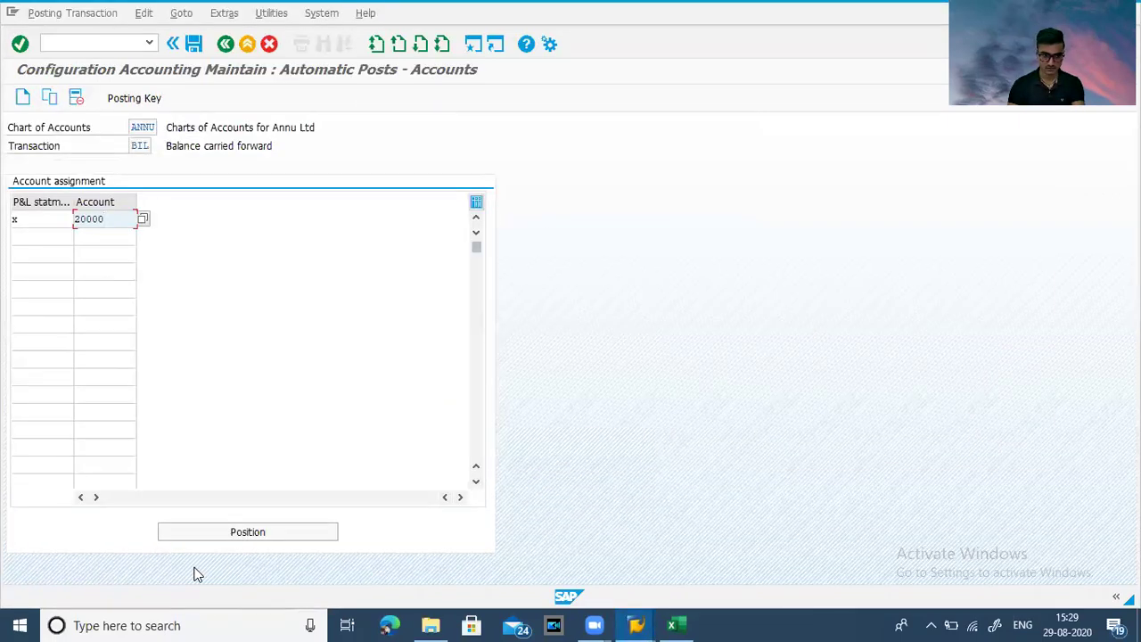
{"action": "key", "text": "BackSpace"}
{"action": "key", "text": "BackSpace"}
{"action": "key", "text": "BackSpace"}
{"action": "key", "text": "BackSpace"}
{"action": "key", "text": "BackSpace"}
{"action": "type", "text": "10000"}
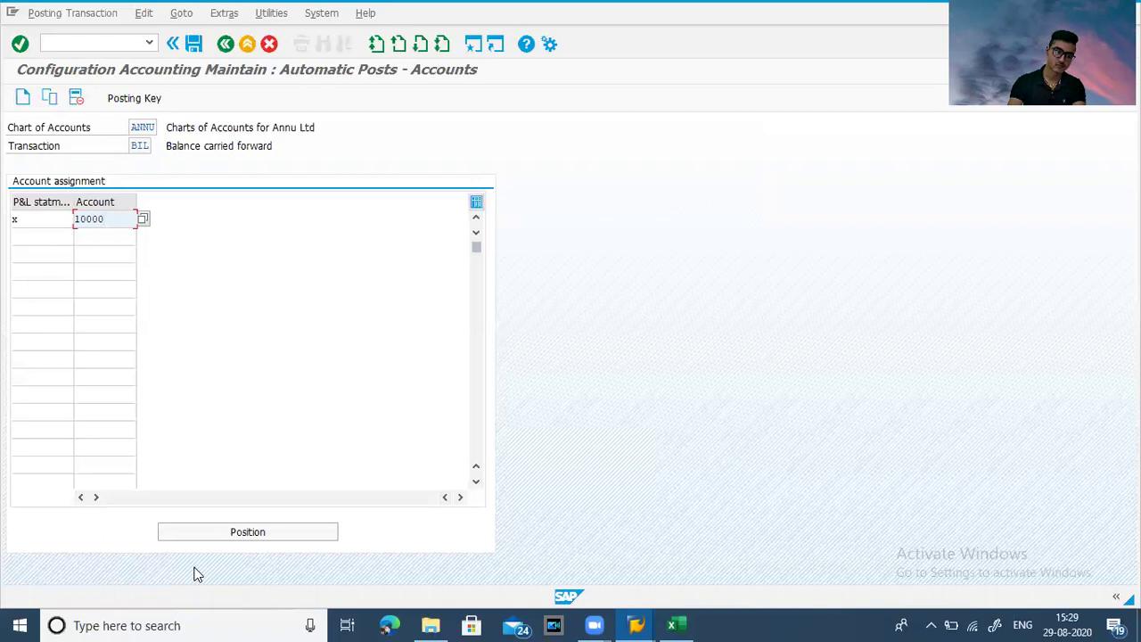
{"action": "type", "text": "0"}
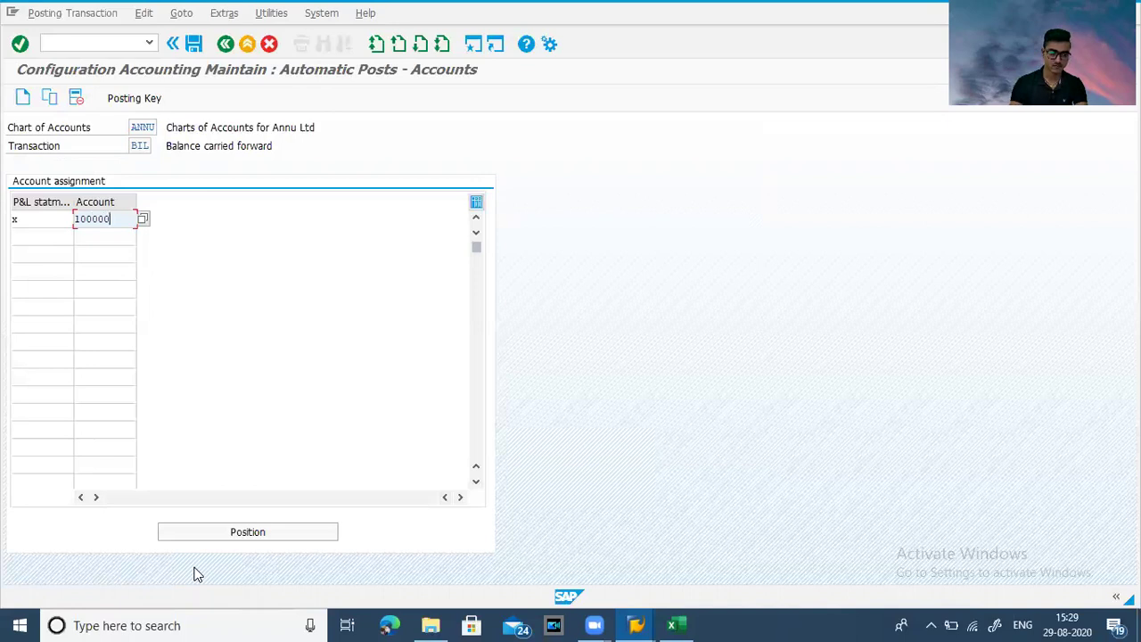
- Confirm the retained earnings account assignment for chart of accounts ANNU and save it
{"action": "key", "text": "Return"}
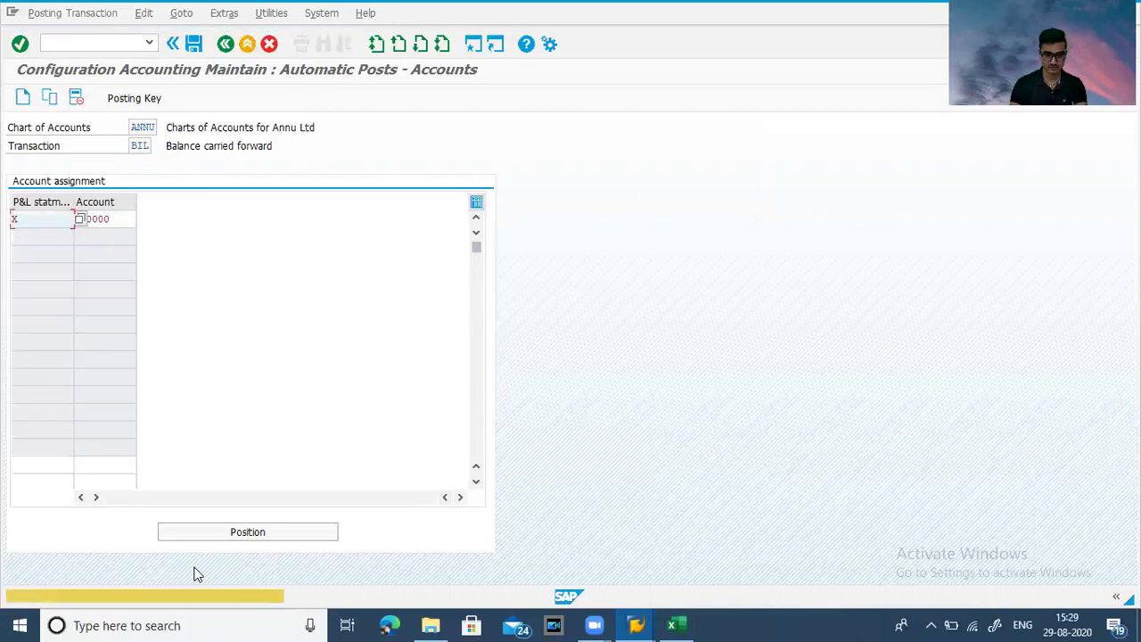
{"action": "key", "text": "Return"}
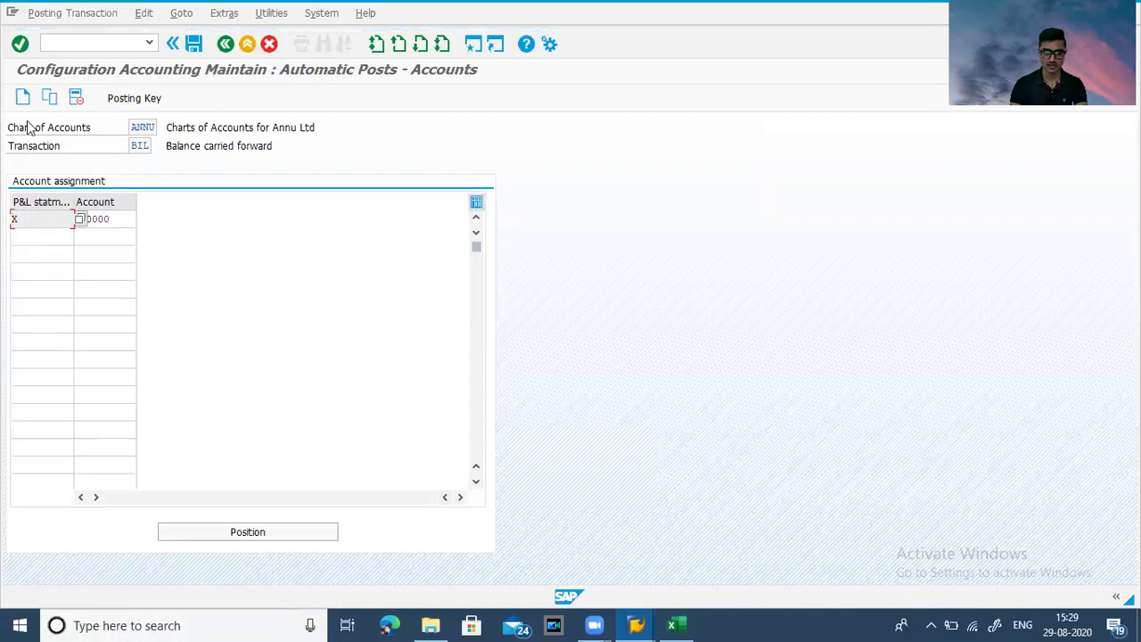
{"action": "left_click", "coordinate": [22, 44]}
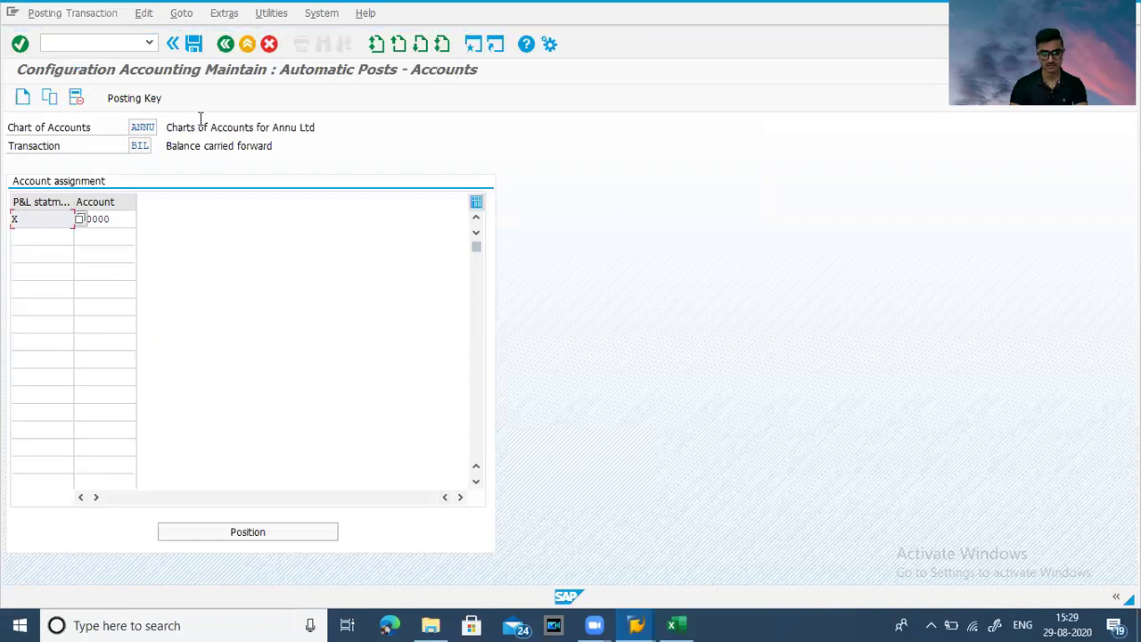
{"action": "left_click", "coordinate": [195, 45]}
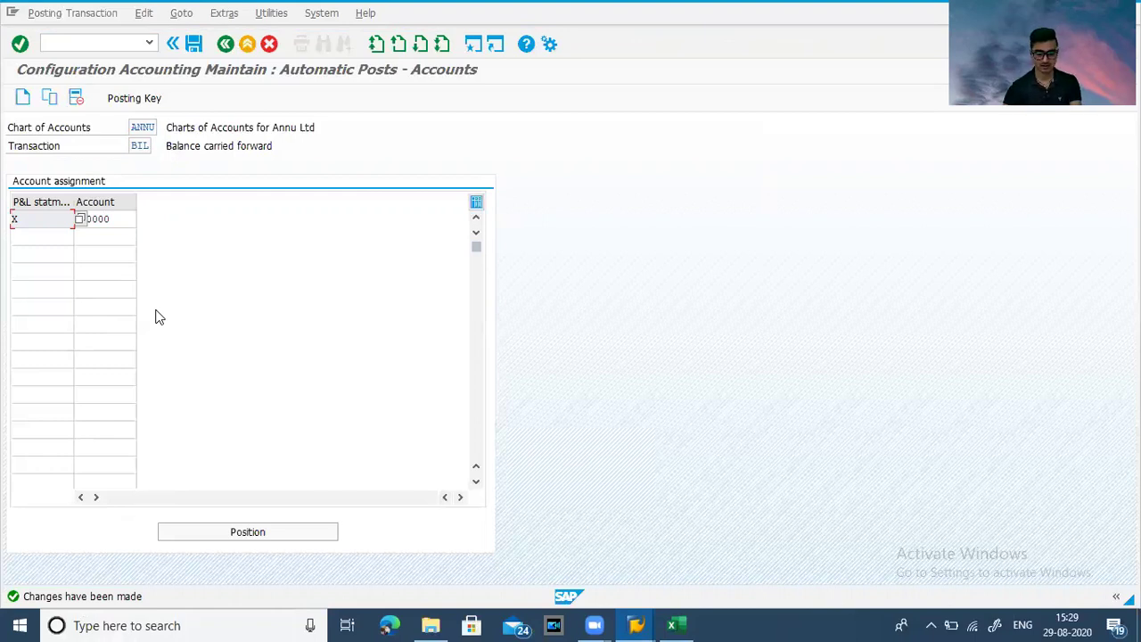
- Switch to the Excel workbook and check the name and T-Code of the Create/Block/Unblock/Change GL row
{"action": "key", "text": "alt+Tab"}
{"action": "key", "text": "alt+Tab"}
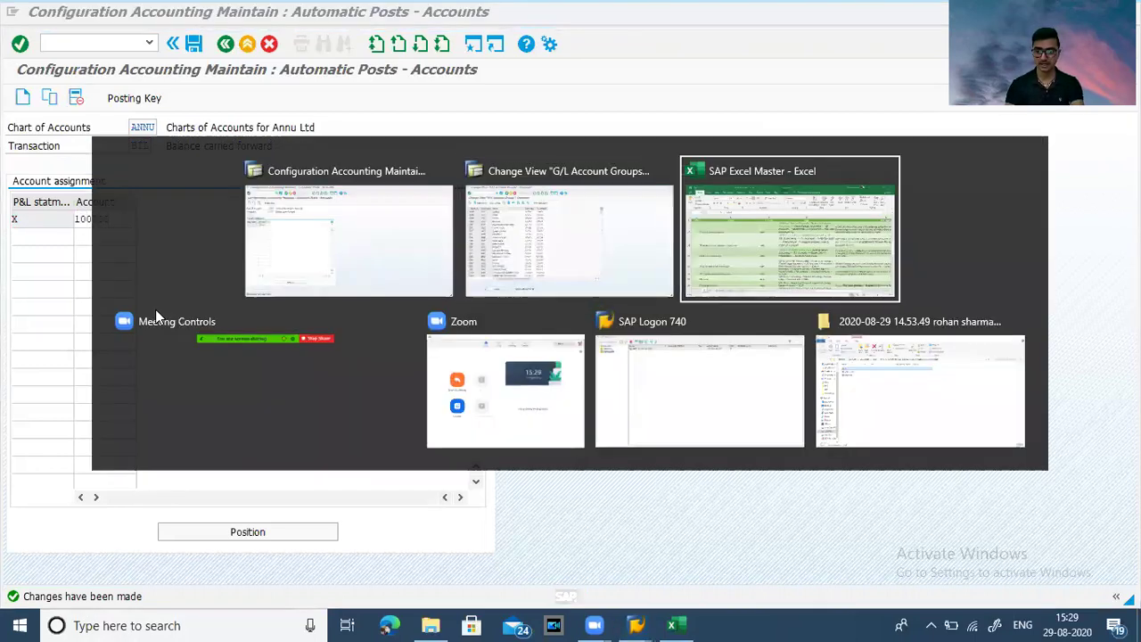
{"action": "key", "text": "Right"}
{"action": "key", "text": "Down"}
{"action": "key", "text": "Down"}
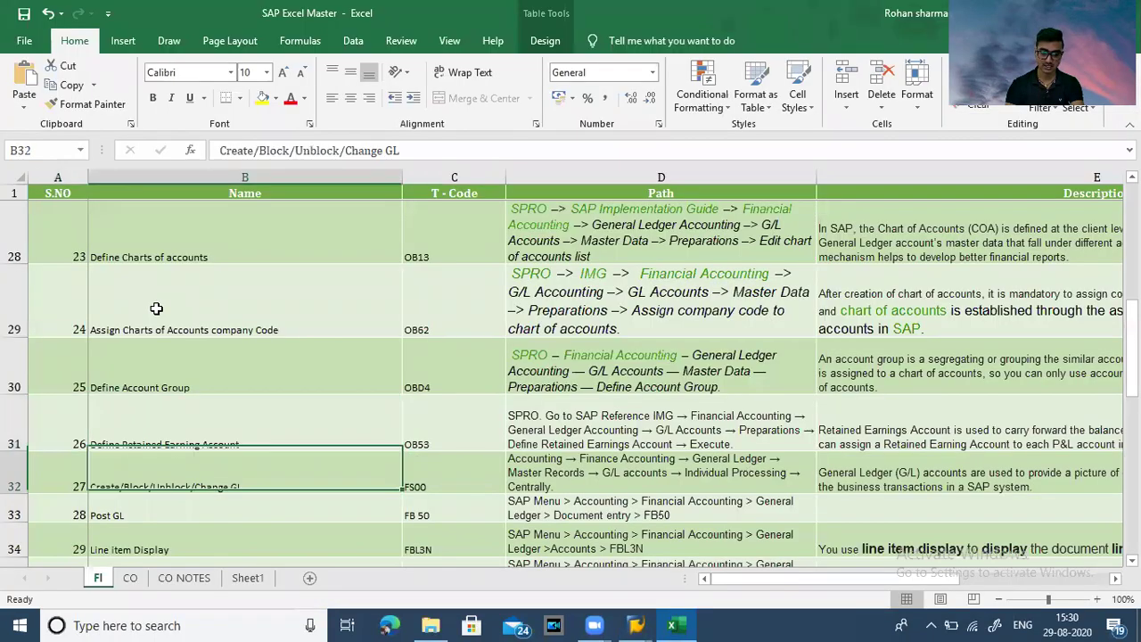
{"action": "key", "text": "Up"}
{"action": "key", "text": "Right"}
{"action": "key", "text": "Left"}
{"action": "key", "text": "Right"}
- Switch back to the SAP account assignment session and open transaction fs00 with /nfs00
{"action": "key", "text": "alt+Tab"}
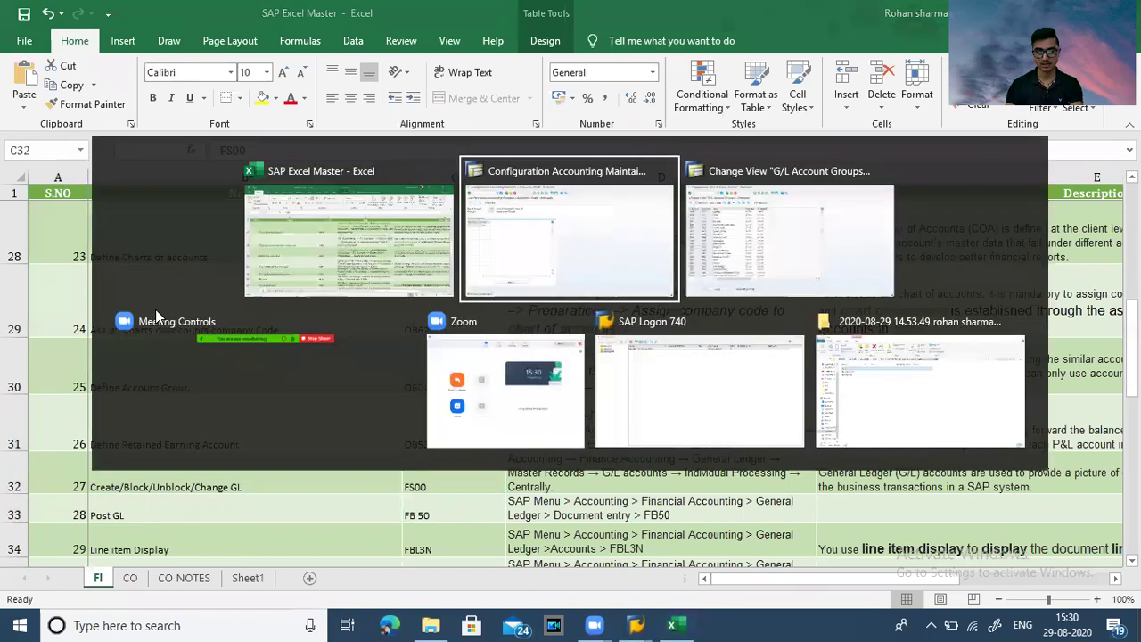
{"action": "left_click", "coordinate": [81, 45]}
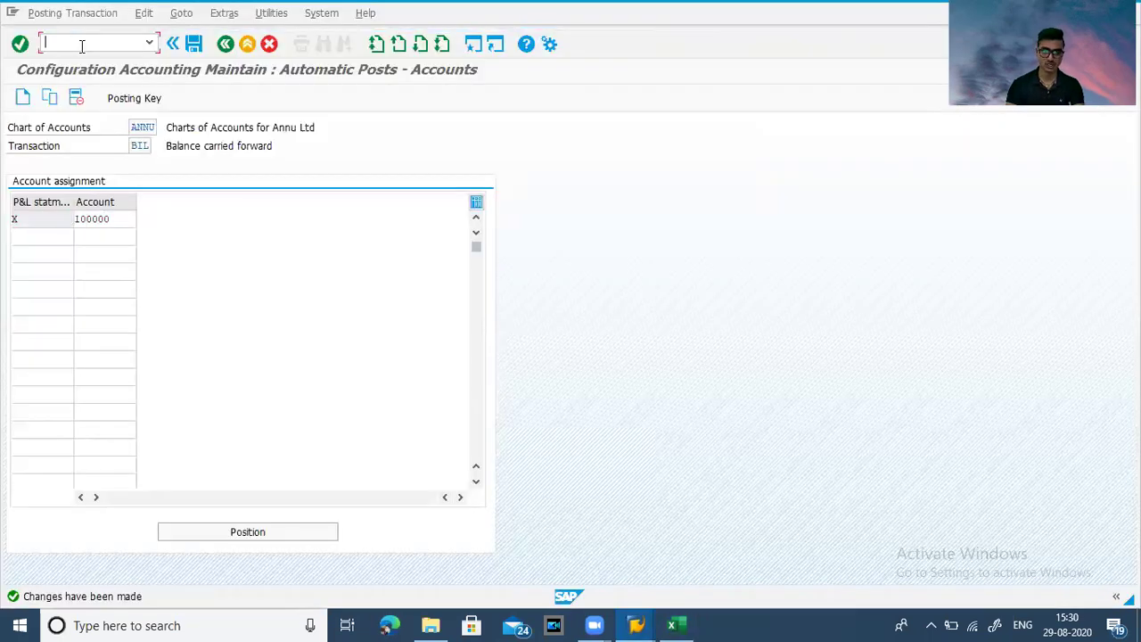
{"action": "type", "text": "/n"}
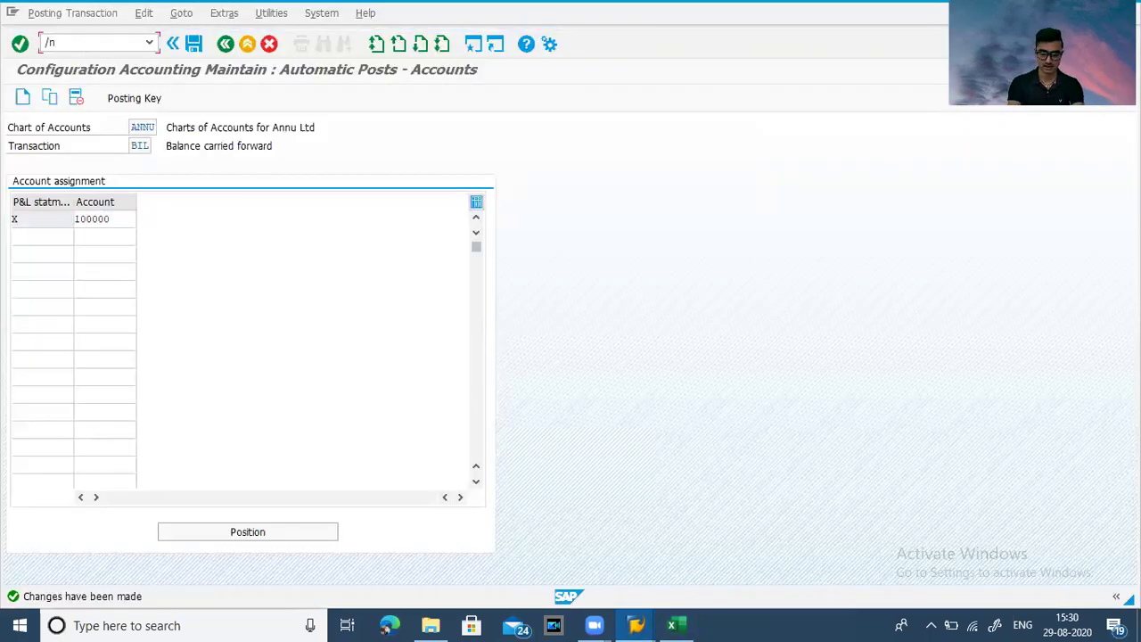
{"action": "type", "text": "fs00"}
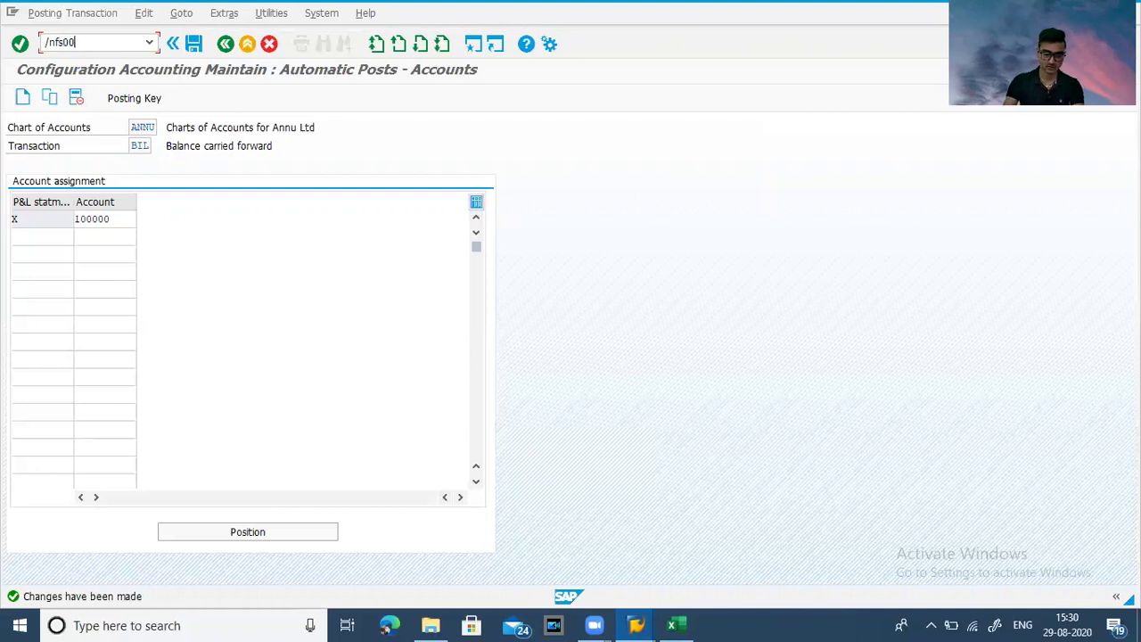
{"action": "key", "text": "Return"}
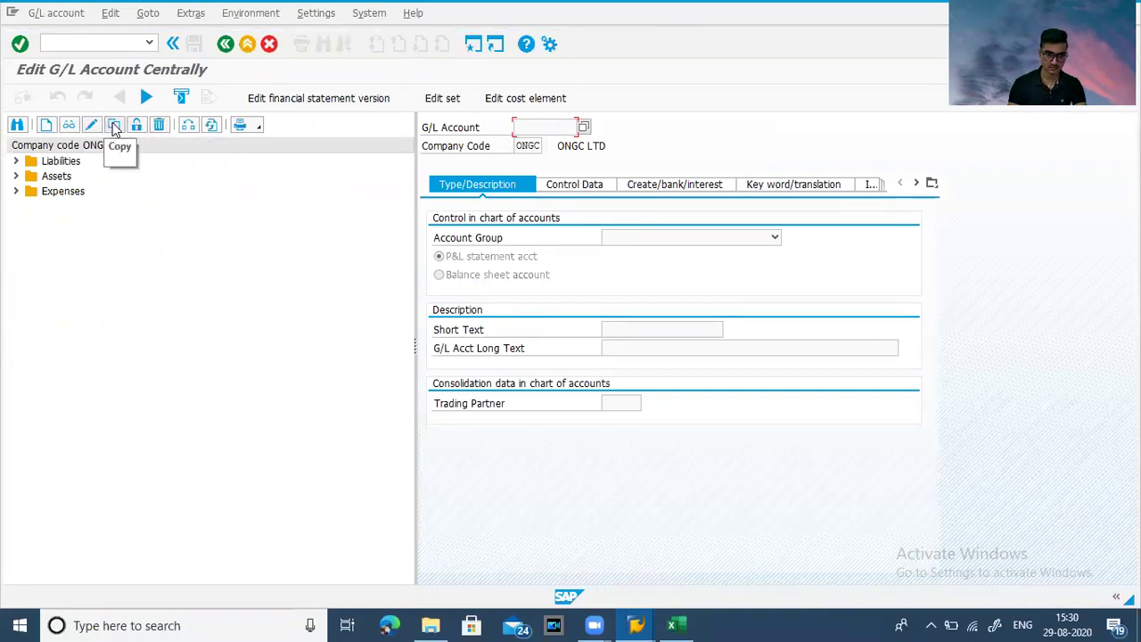
- Try to change the company code of the G/L account list to annu and close the dialog
{"action": "left_click", "coordinate": [188, 128]}
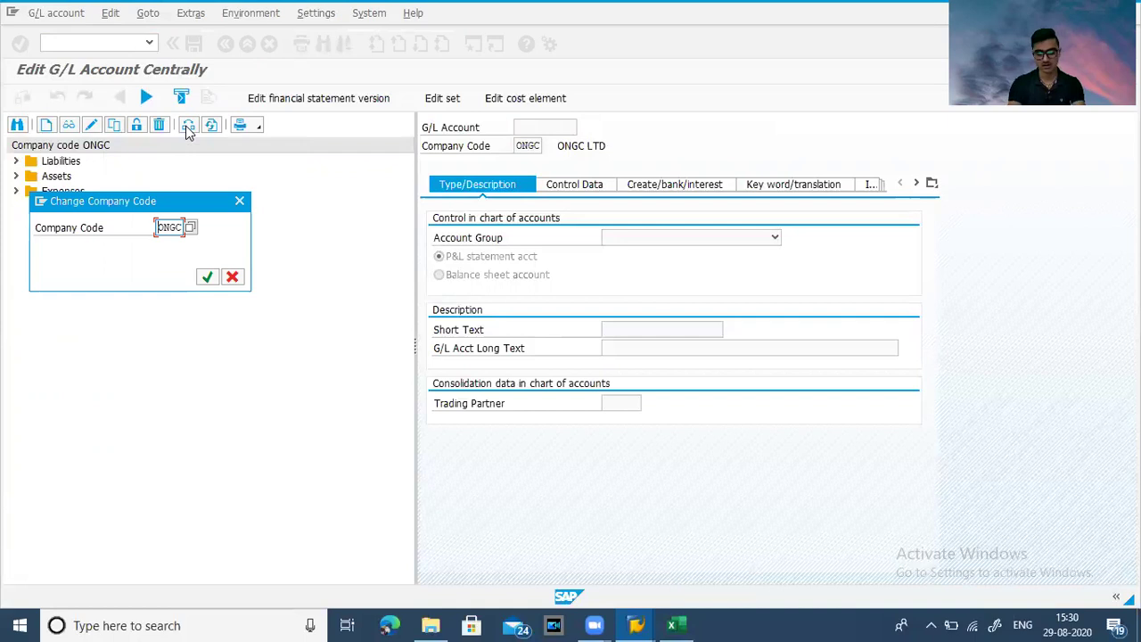
{"action": "type", "text": "annu"}
{"action": "key", "text": "Return"}
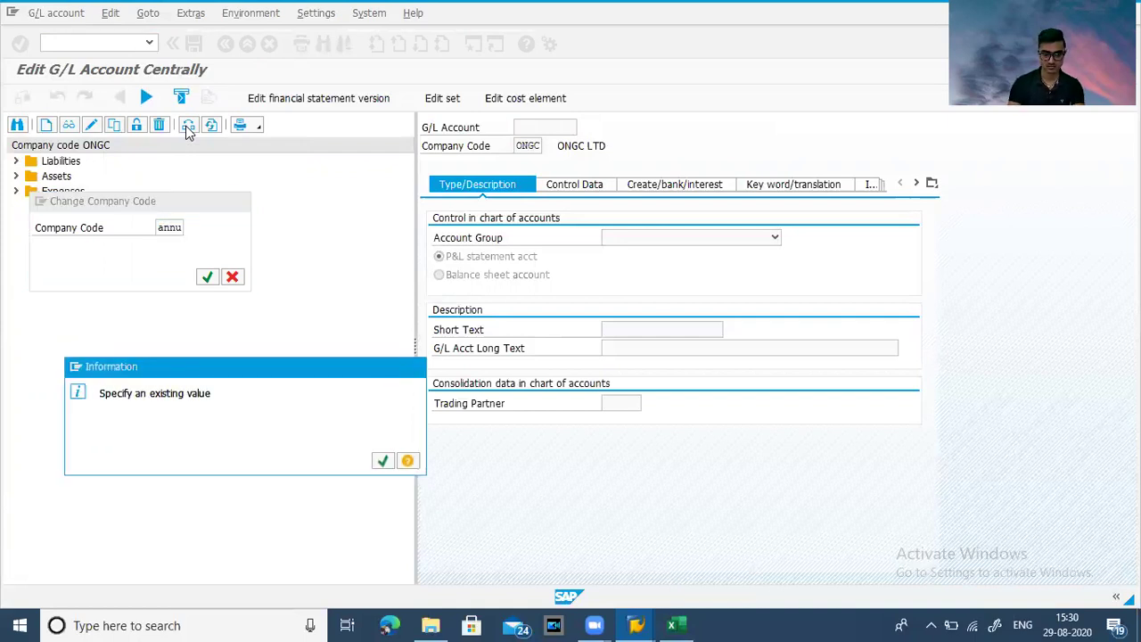
{"action": "key", "text": "Return"}
{"action": "left_click", "coordinate": [208, 277]}
{"action": "left_click", "coordinate": [382, 460]}
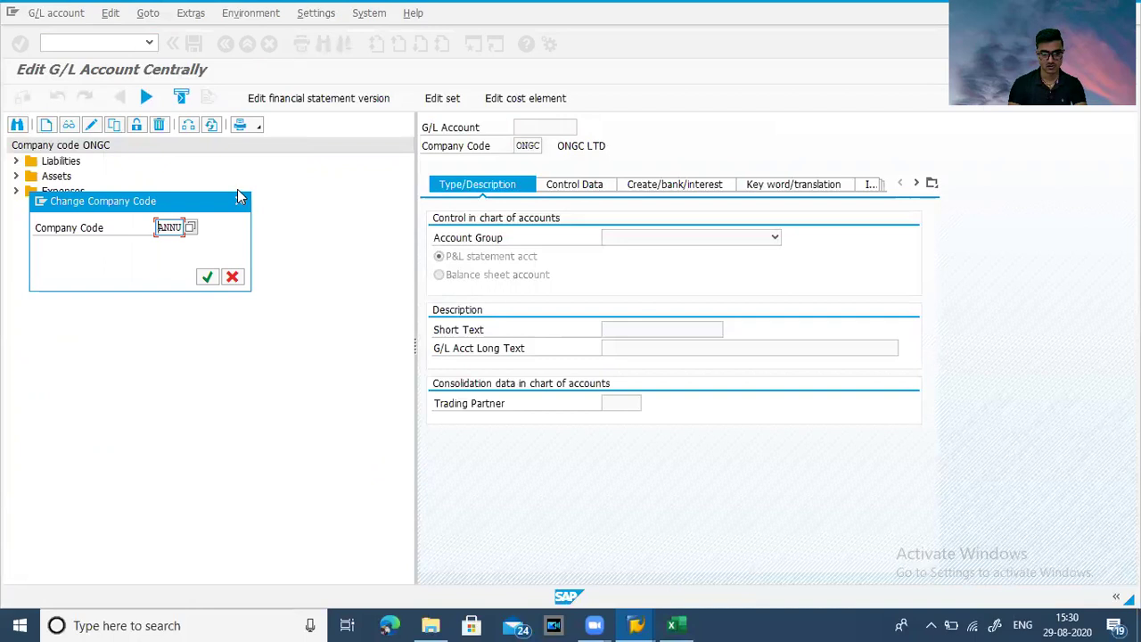
{"action": "left_click", "coordinate": [239, 200]}
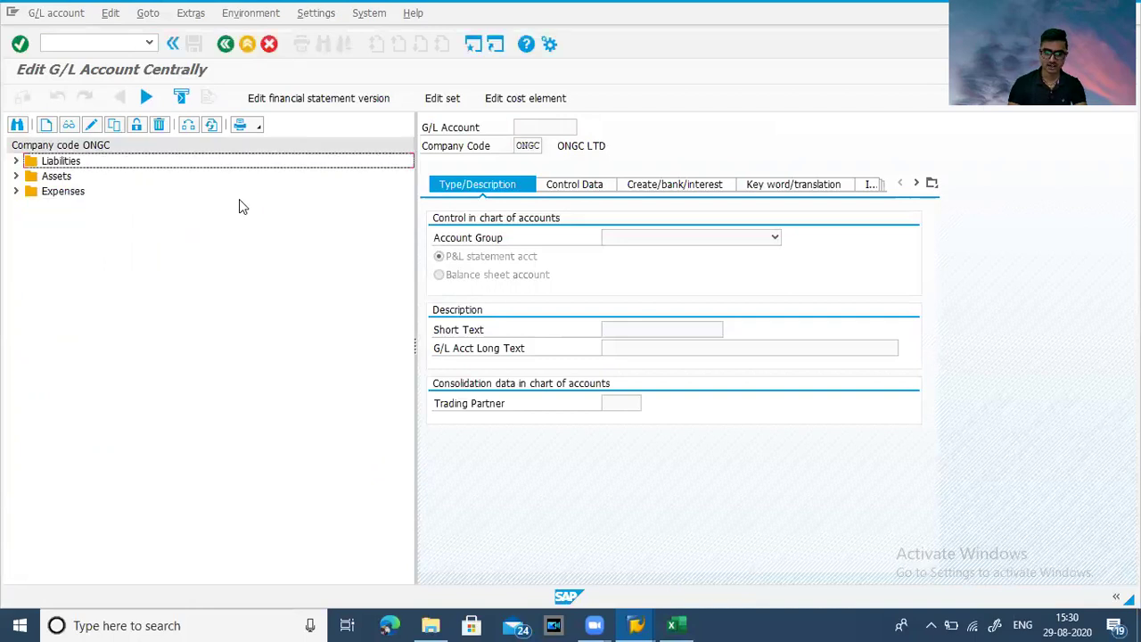
- Start creating a new G/L account and set its company code to annu
{"action": "left_click", "coordinate": [45, 125]}
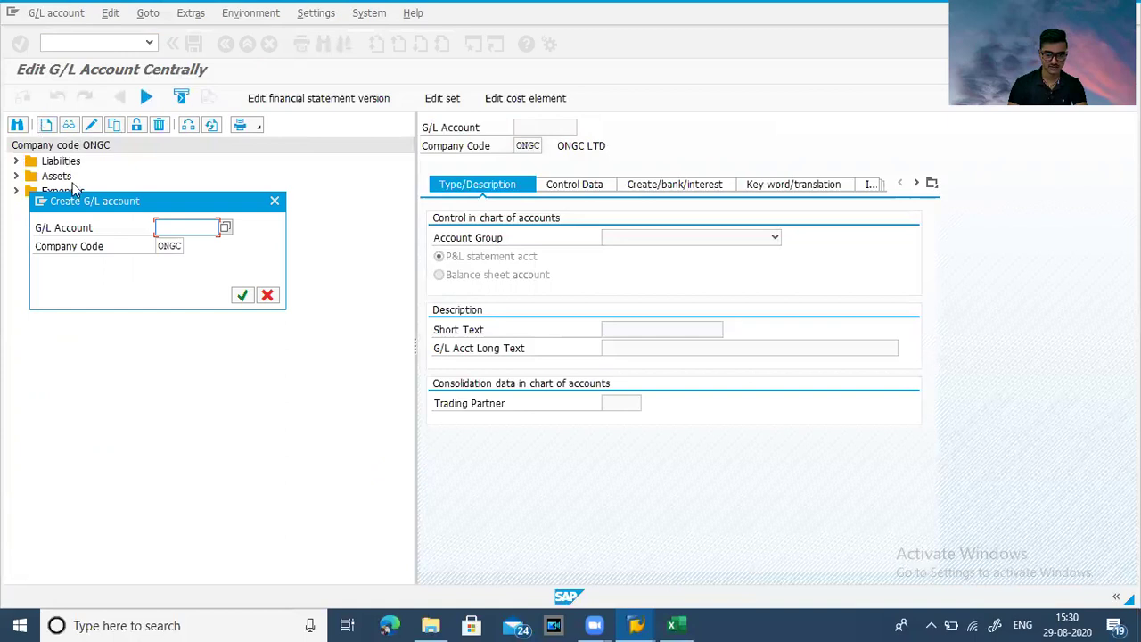
{"action": "key", "text": "BackSpace"}
{"action": "key", "text": "BackSpace"}
{"action": "key", "text": "BackSpace"}
{"action": "key", "text": "BackSpace"}
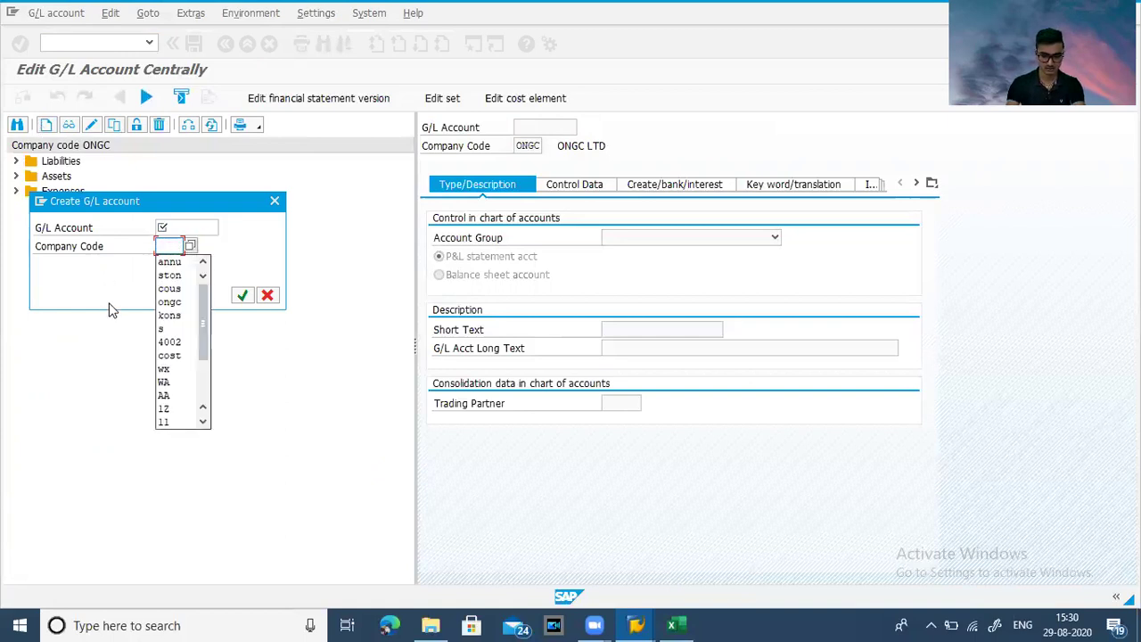
{"action": "type", "text": "ann"}
{"action": "key", "text": "Return"}
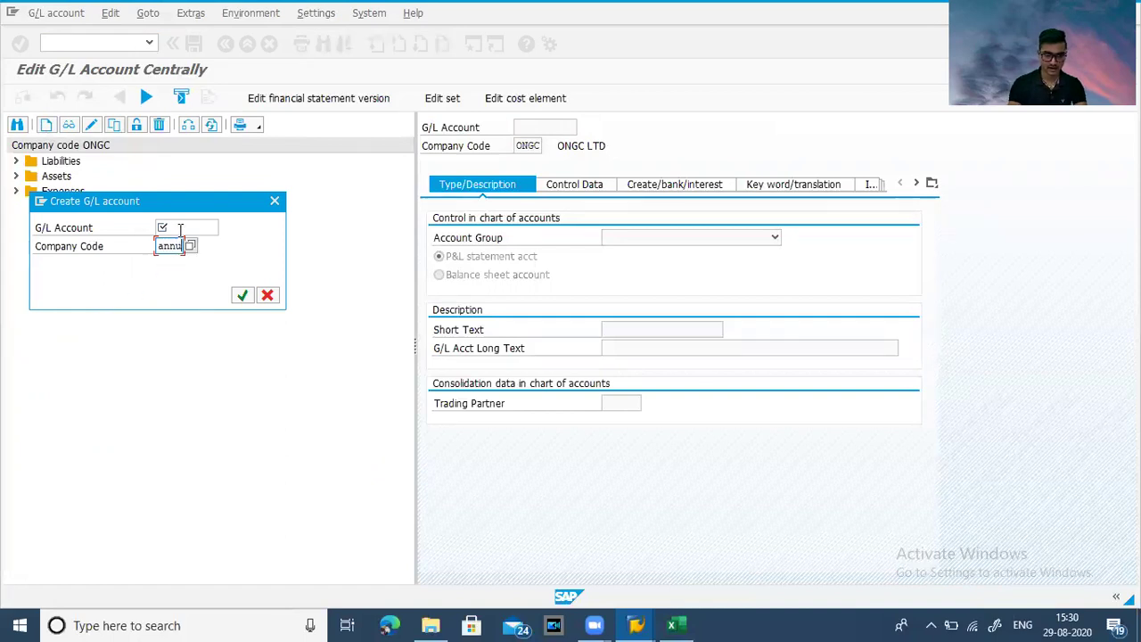
- Check the Assets number range in the G/L account groups session and confirm 200000 as the new G/L account number
{"action": "key", "text": "alt+Tab"}
{"action": "key", "text": "alt+Tab"}
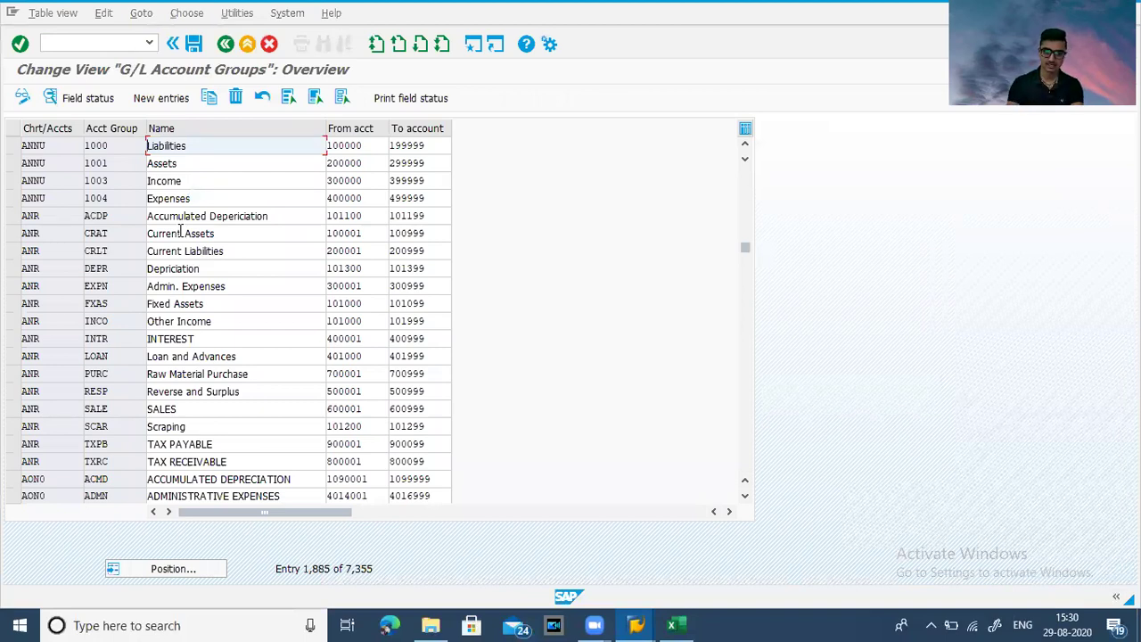
{"action": "key", "text": "alt+Tab"}
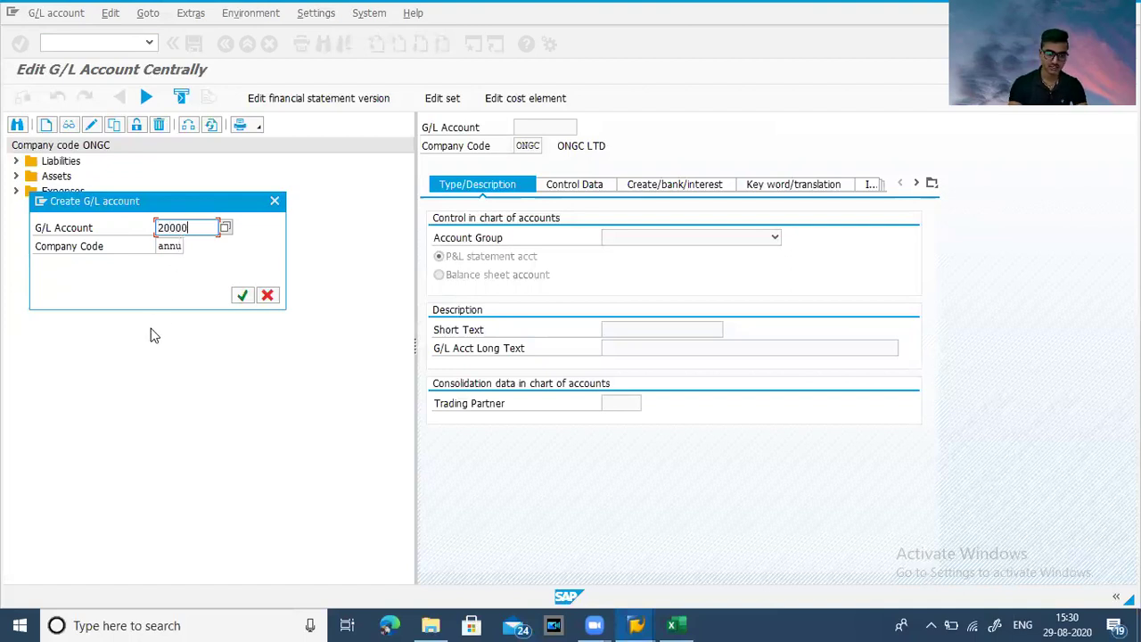
{"action": "left_click", "coordinate": [242, 296]}
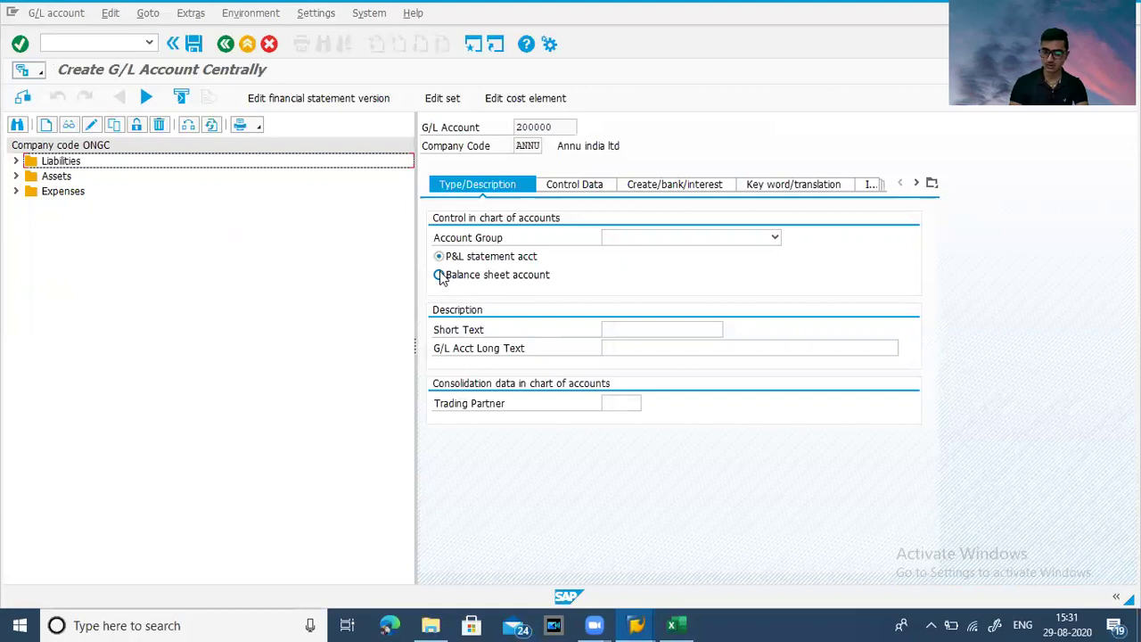
- Classify G/L account 200000 as a balance sheet account in the Assets account group
{"action": "left_click", "coordinate": [439, 276]}
{"action": "left_click", "coordinate": [615, 242]}
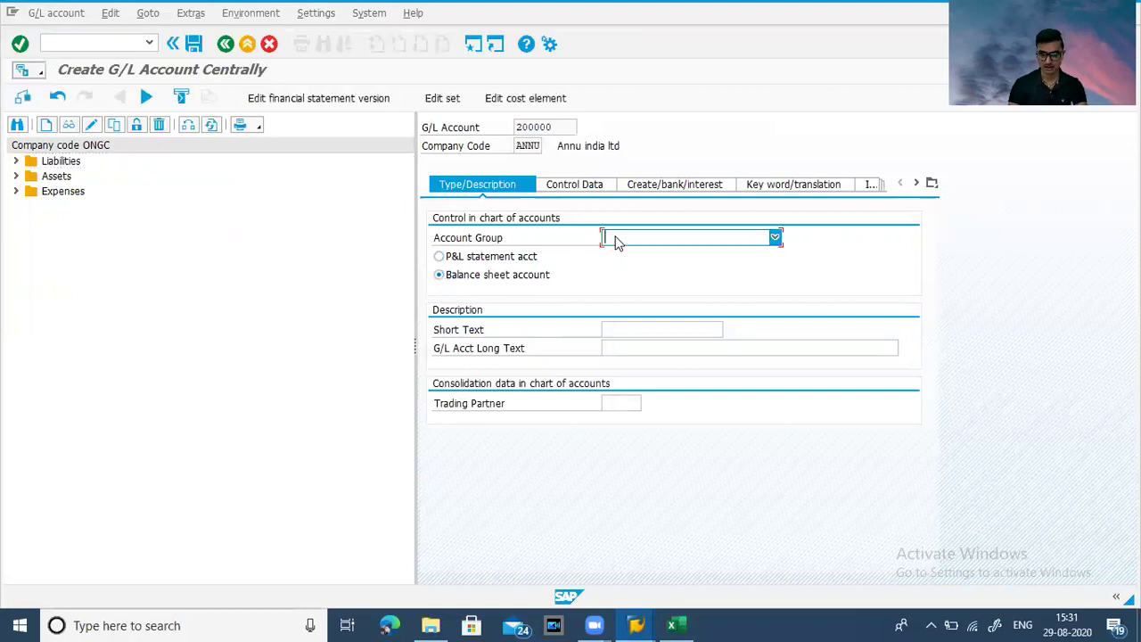
{"action": "left_click", "coordinate": [615, 242]}
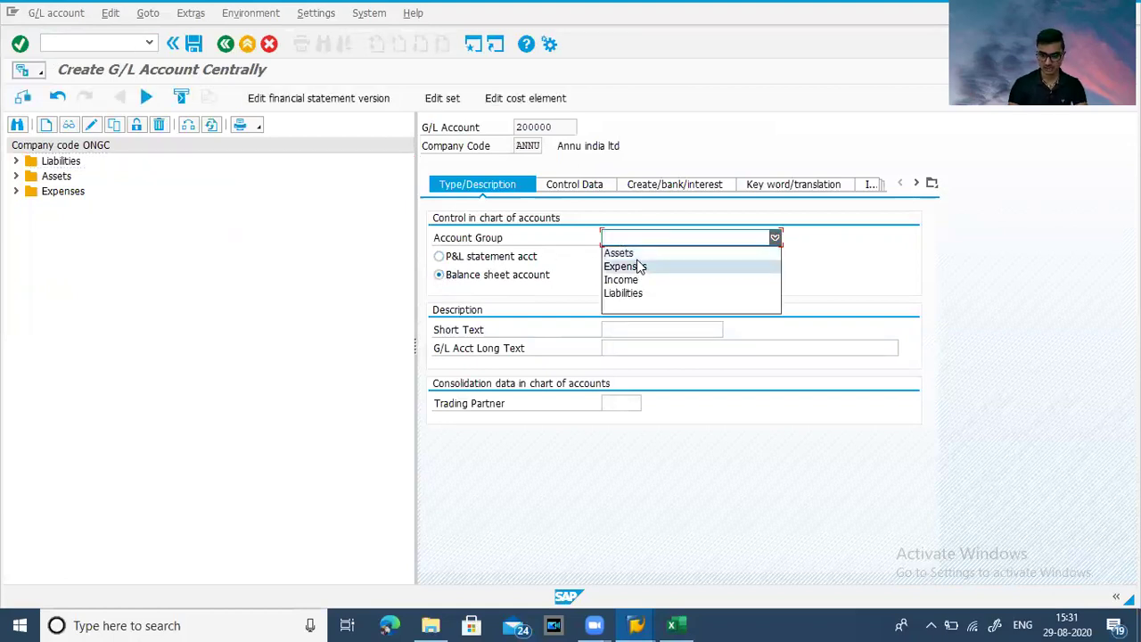
{"action": "left_click", "coordinate": [631, 254]}
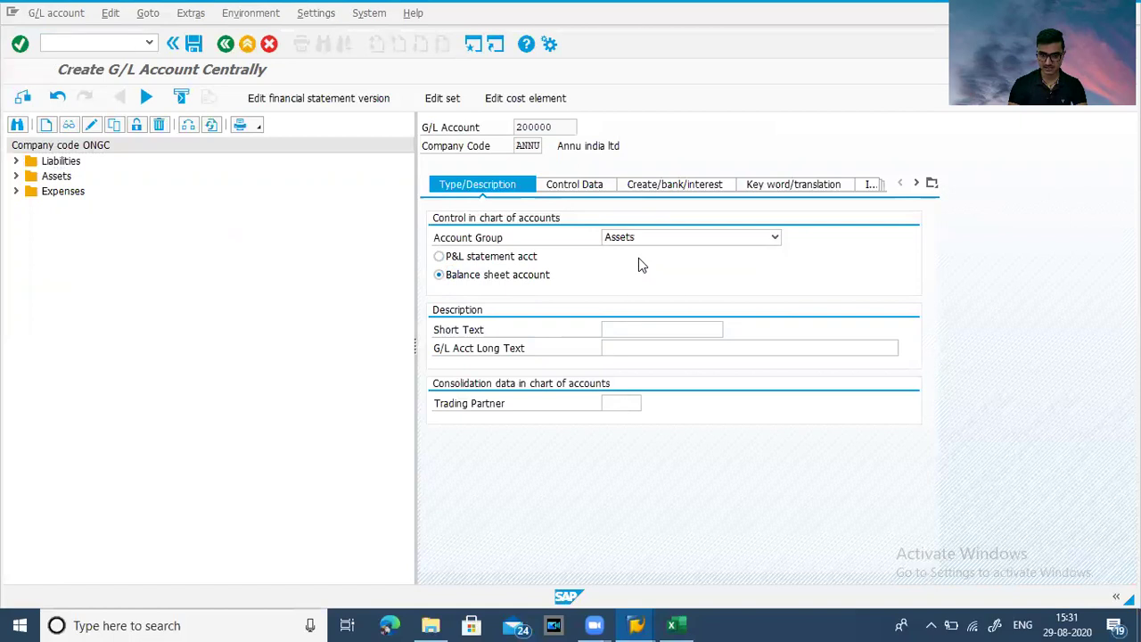
- Describe the account with short text Cash Account and long text Cash Accounts
{"action": "left_click", "coordinate": [642, 330]}
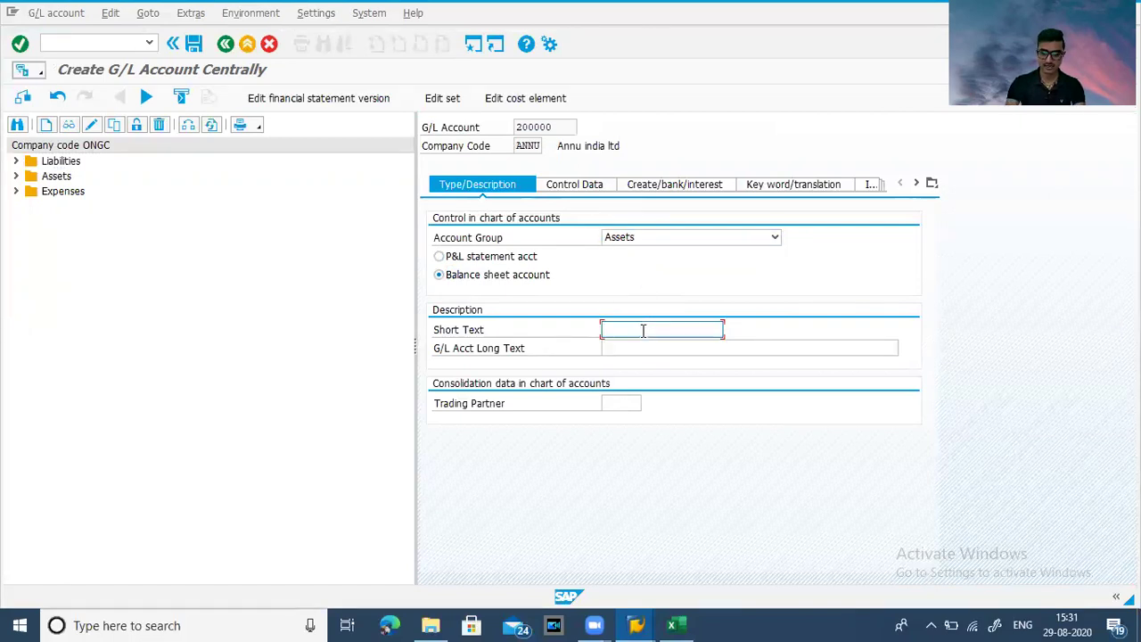
{"action": "type", "text": "Cash Accou"}
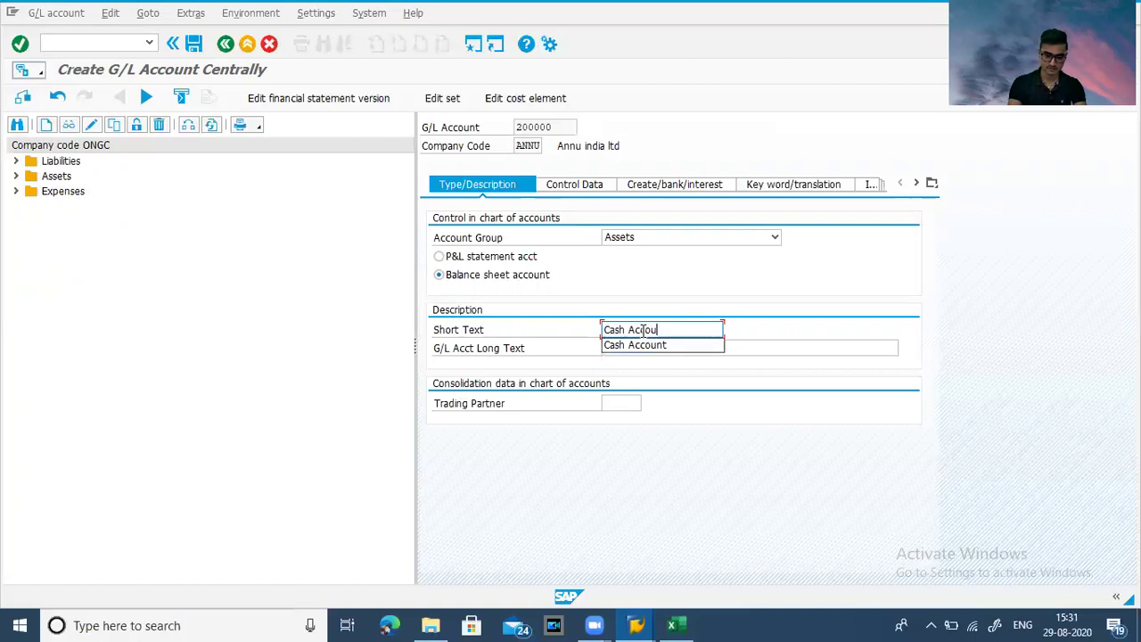
{"action": "type", "text": "nt"}
{"action": "key", "text": "Tab"}
{"action": "type", "text": "Ca"}
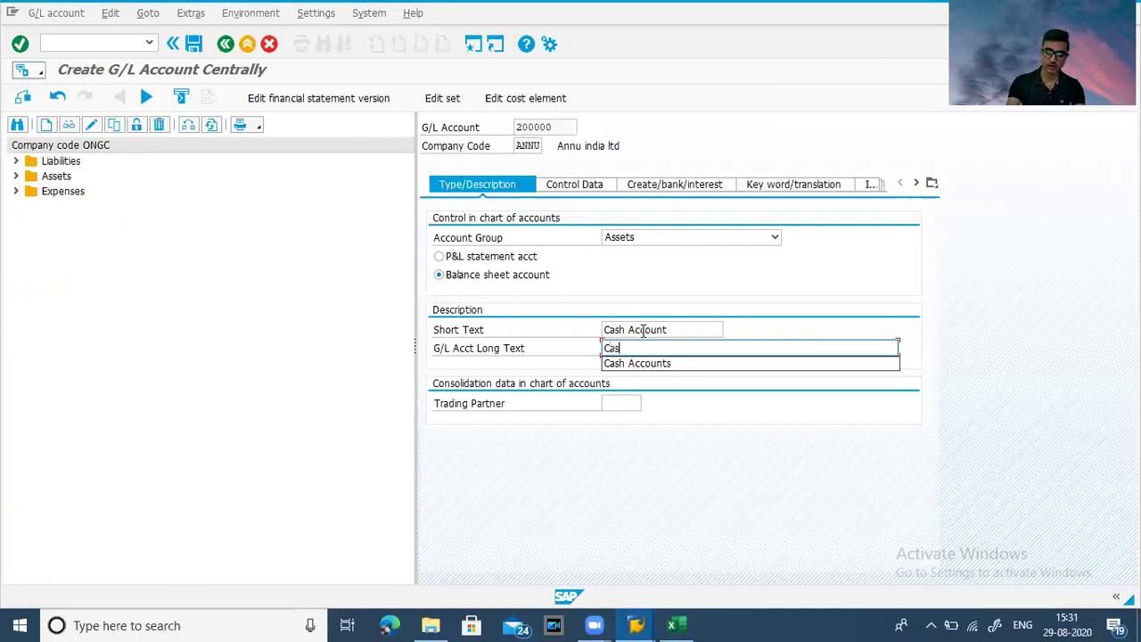
{"action": "type", "text": "sh"}
{"action": "key", "text": "Down"}
{"action": "key", "text": "Return"}
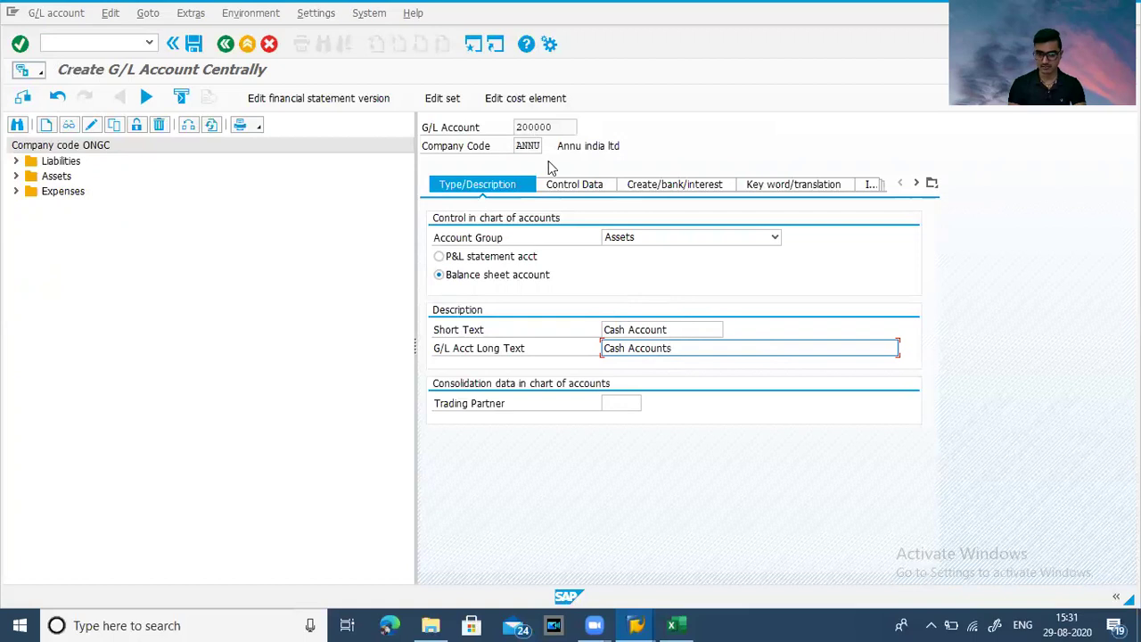
- In the control data, enable only balances in local currency and line item display, and choose sort key 001
{"action": "left_click", "coordinate": [554, 185]}
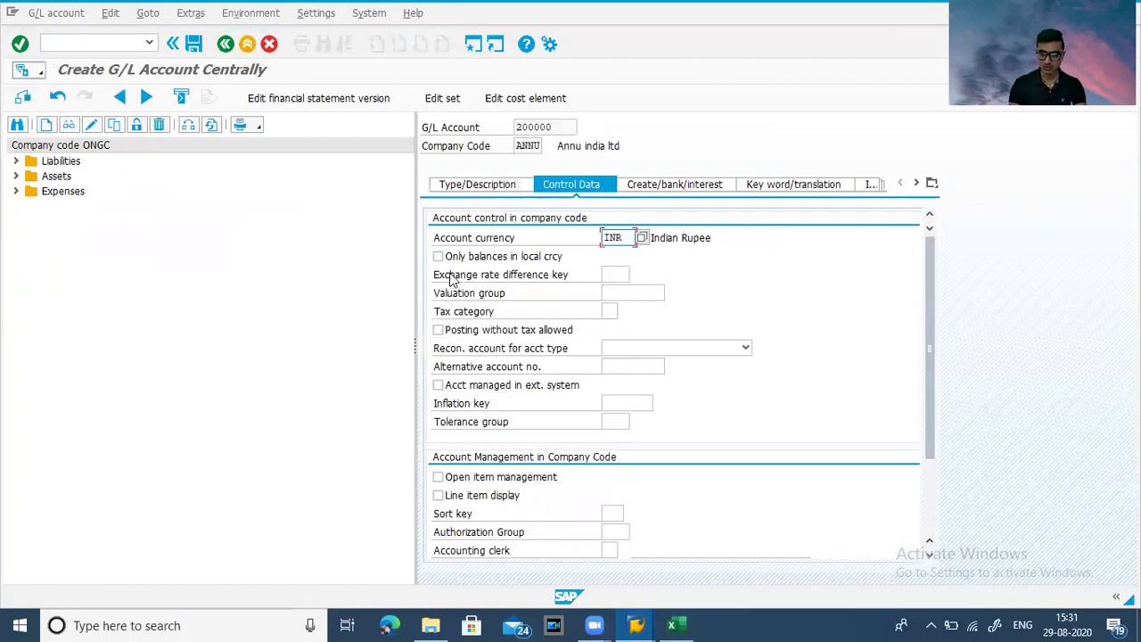
{"action": "left_click", "coordinate": [438, 257]}
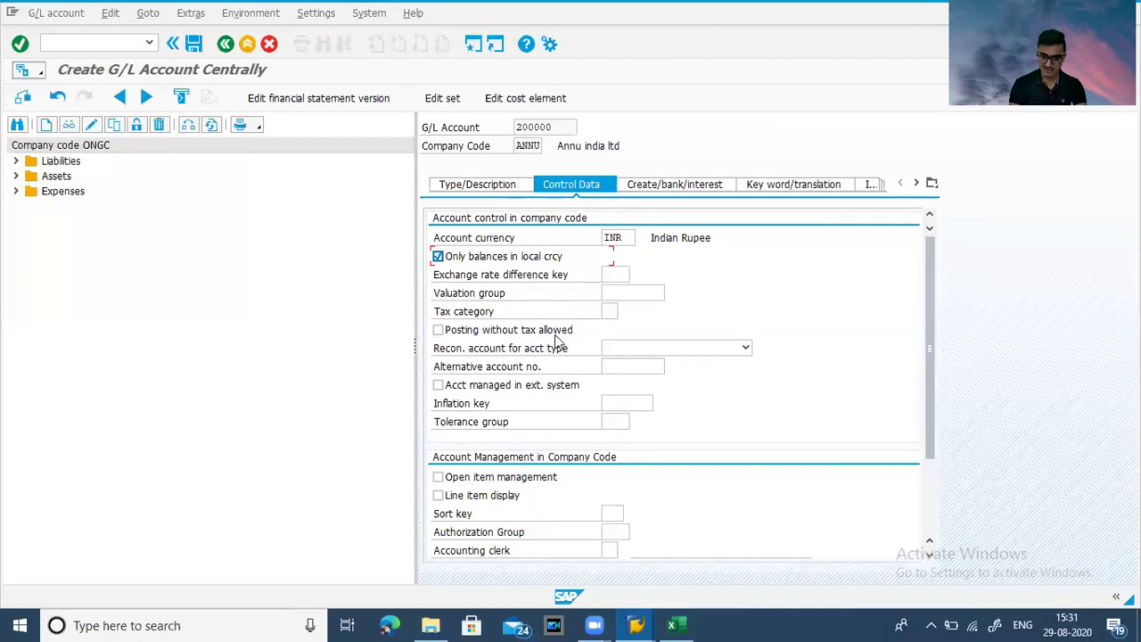
{"action": "left_click", "coordinate": [439, 496]}
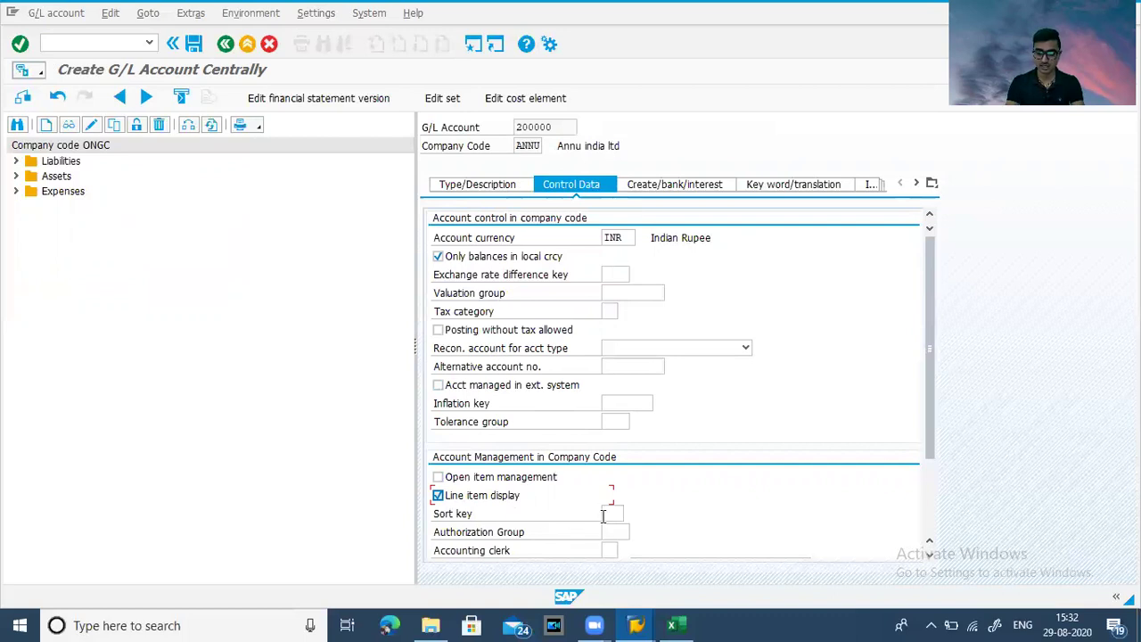
{"action": "left_click", "coordinate": [608, 515]}
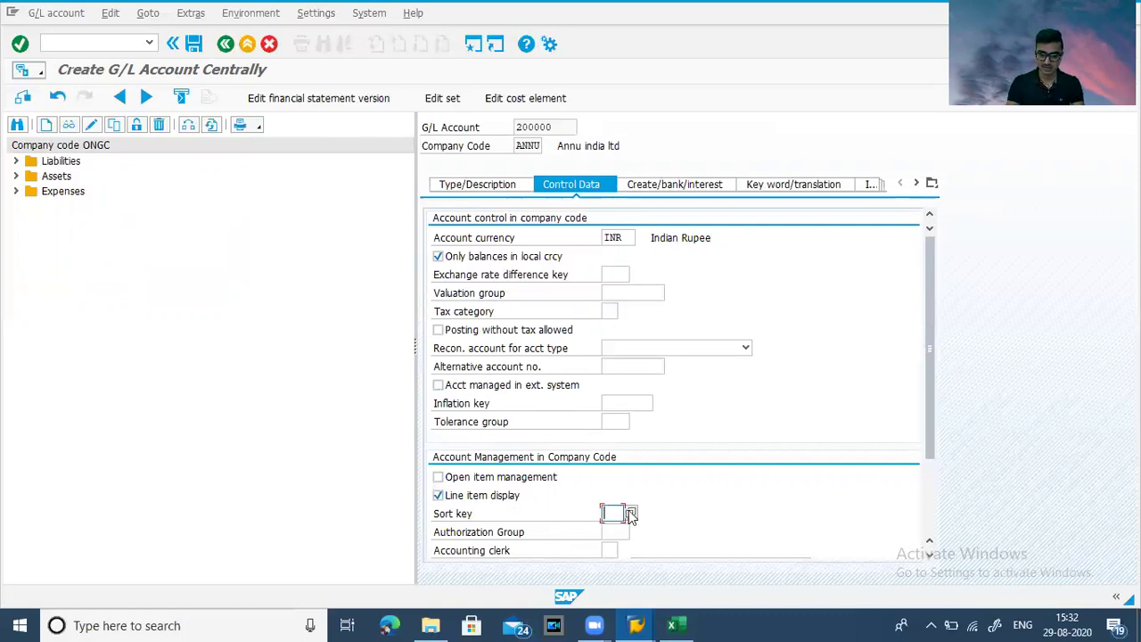
{"action": "left_click", "coordinate": [629, 510]}
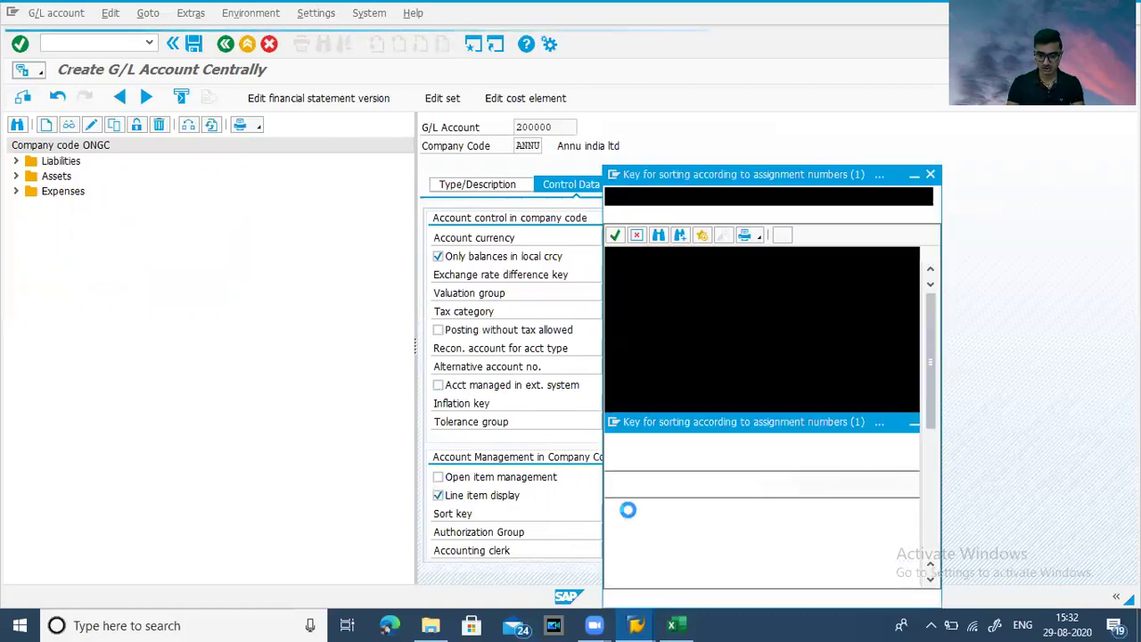
{"action": "left_click", "coordinate": [667, 288]}
{"action": "double_click", "coordinate": [667, 288]}
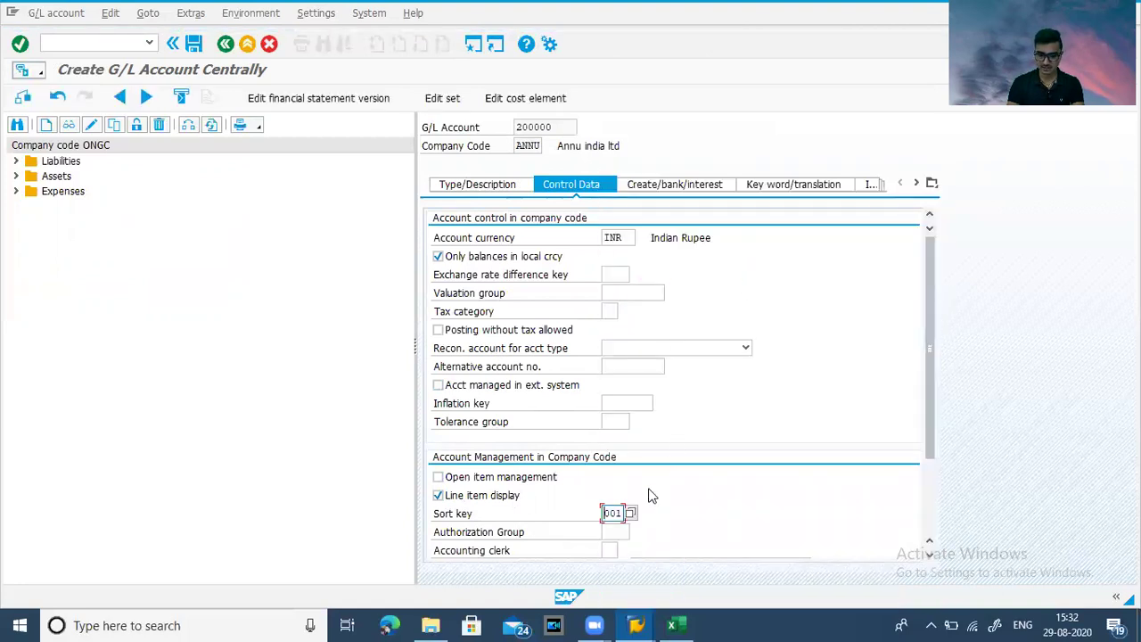
- Assign field status group G001 to G/L account 200000 and save the account
{"action": "left_click", "coordinate": [657, 189]}
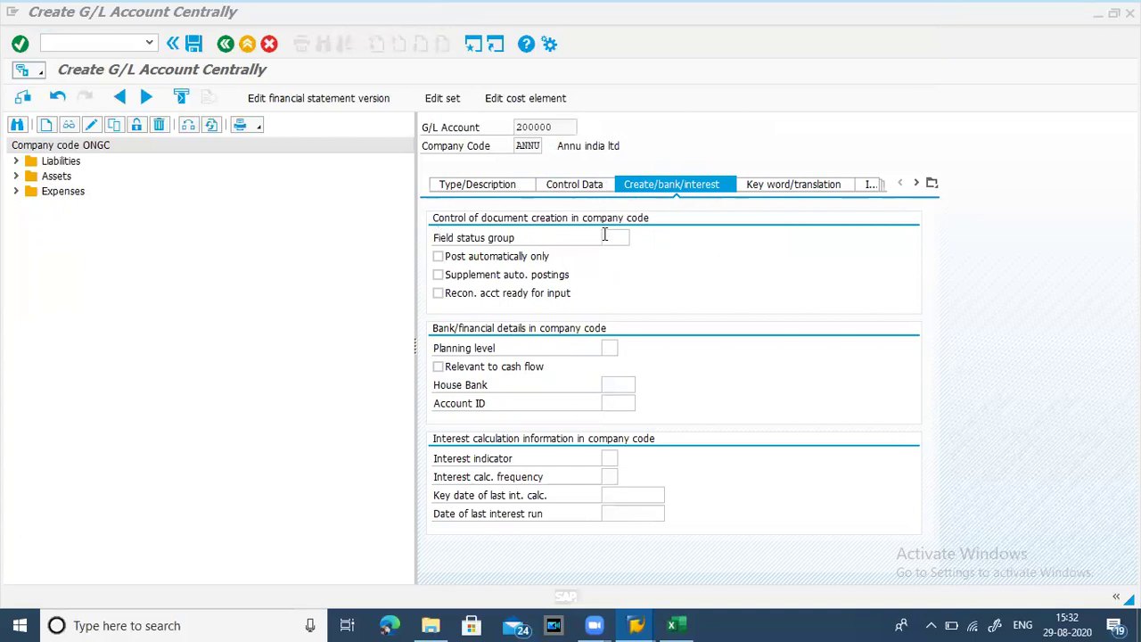
{"action": "left_click", "coordinate": [605, 238]}
{"action": "left_click", "coordinate": [636, 238]}
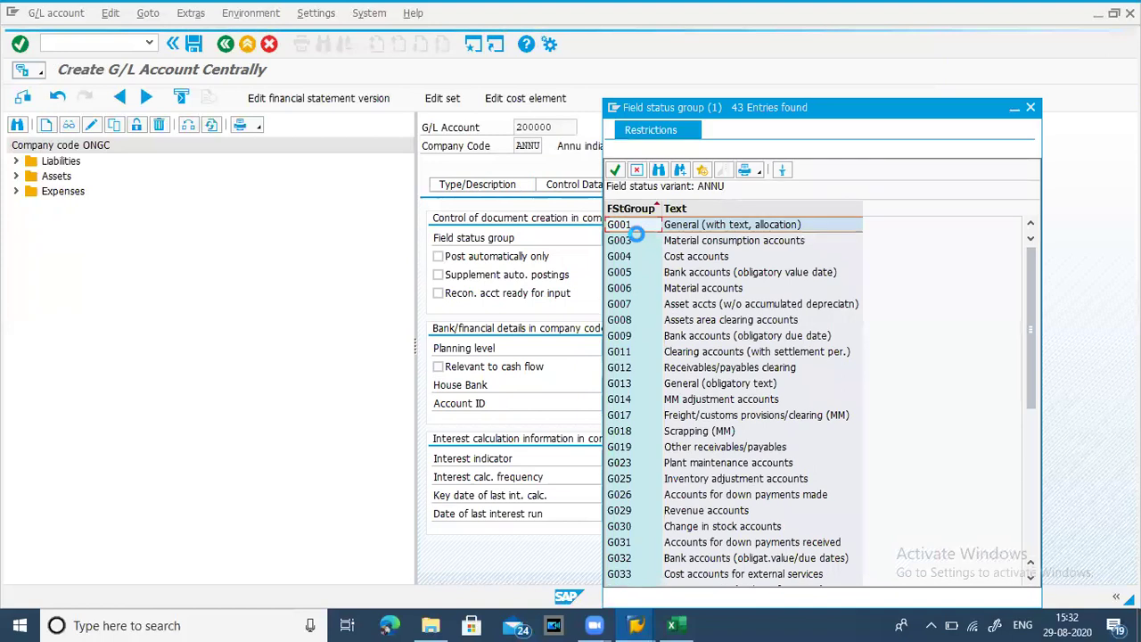
{"action": "left_click", "coordinate": [650, 228]}
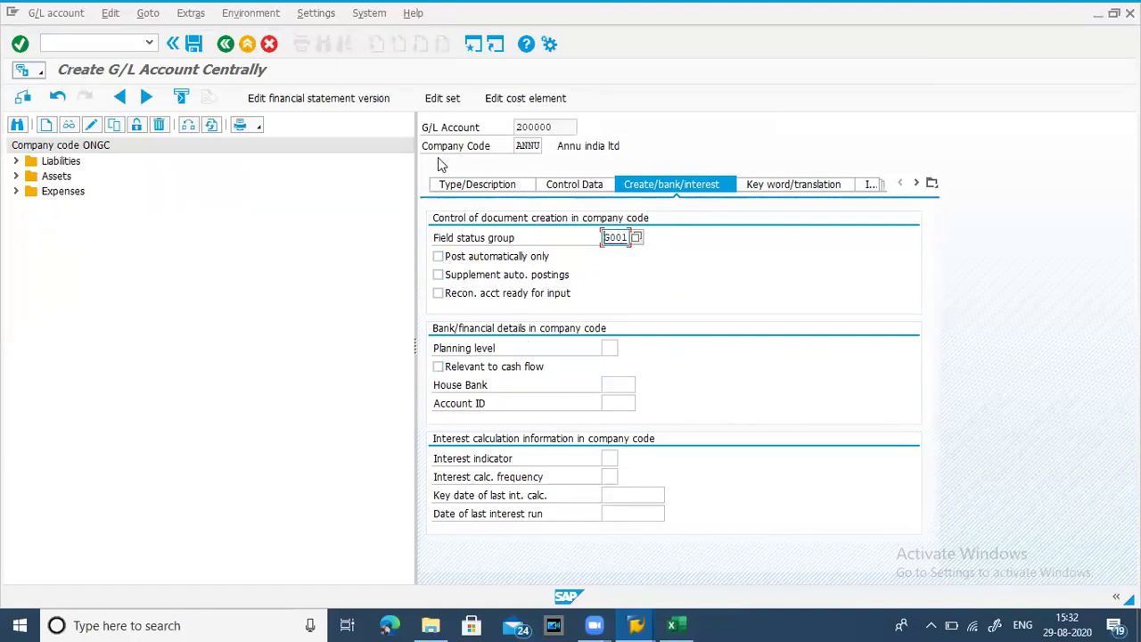
{"action": "left_click", "coordinate": [195, 45]}
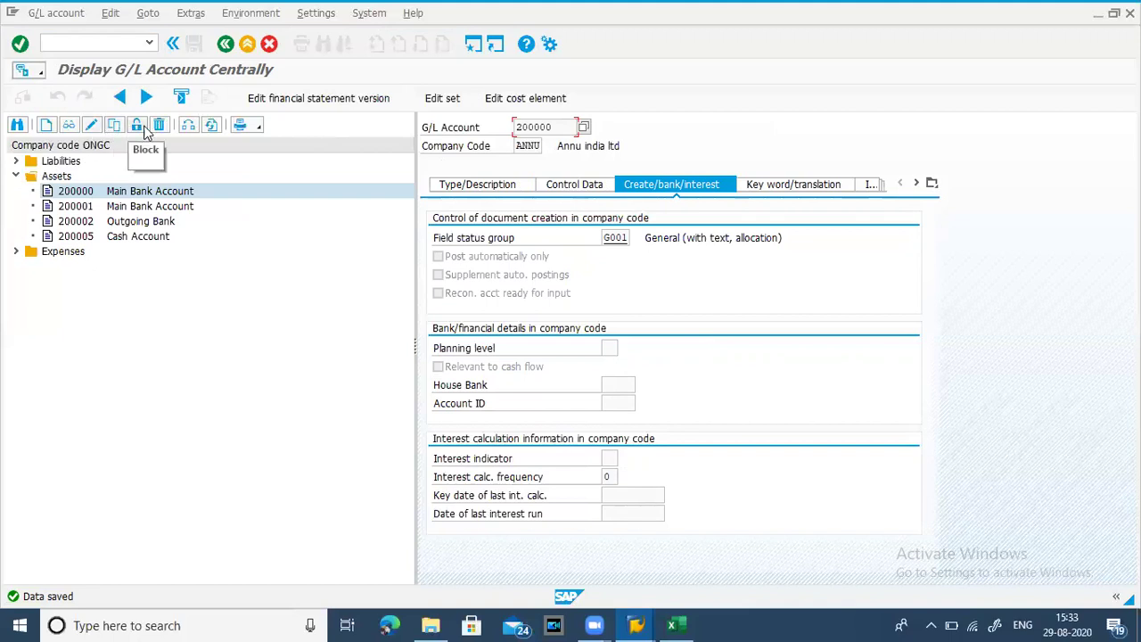
- Change the G/L account list to company code ANNU and start creating another G/L account
{"action": "left_click", "coordinate": [188, 126]}
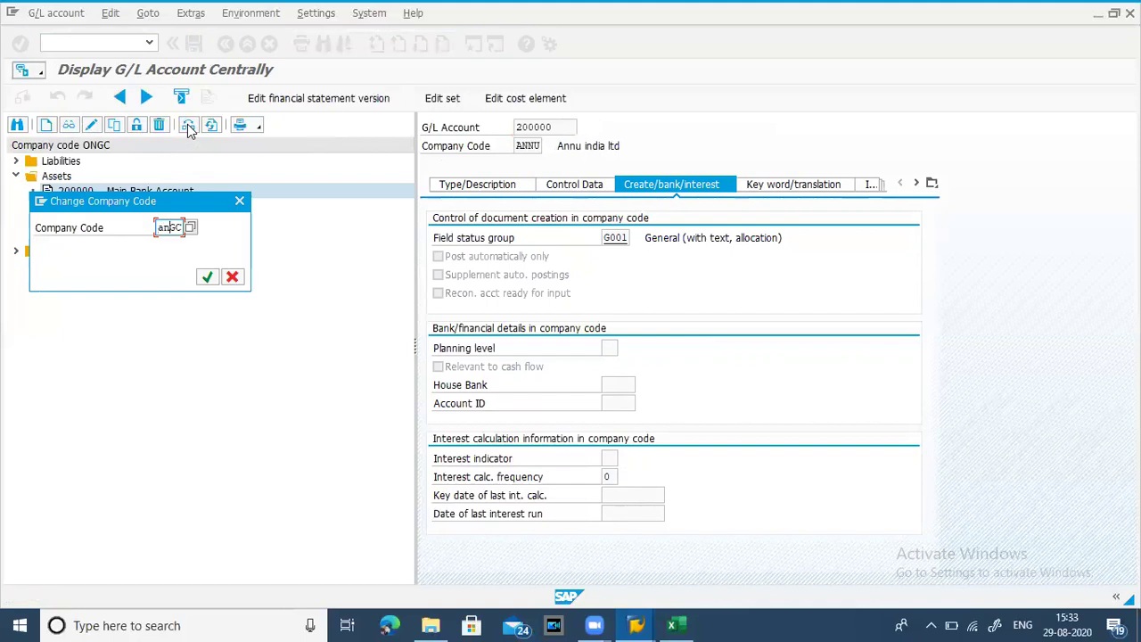
{"action": "key", "text": "Return"}
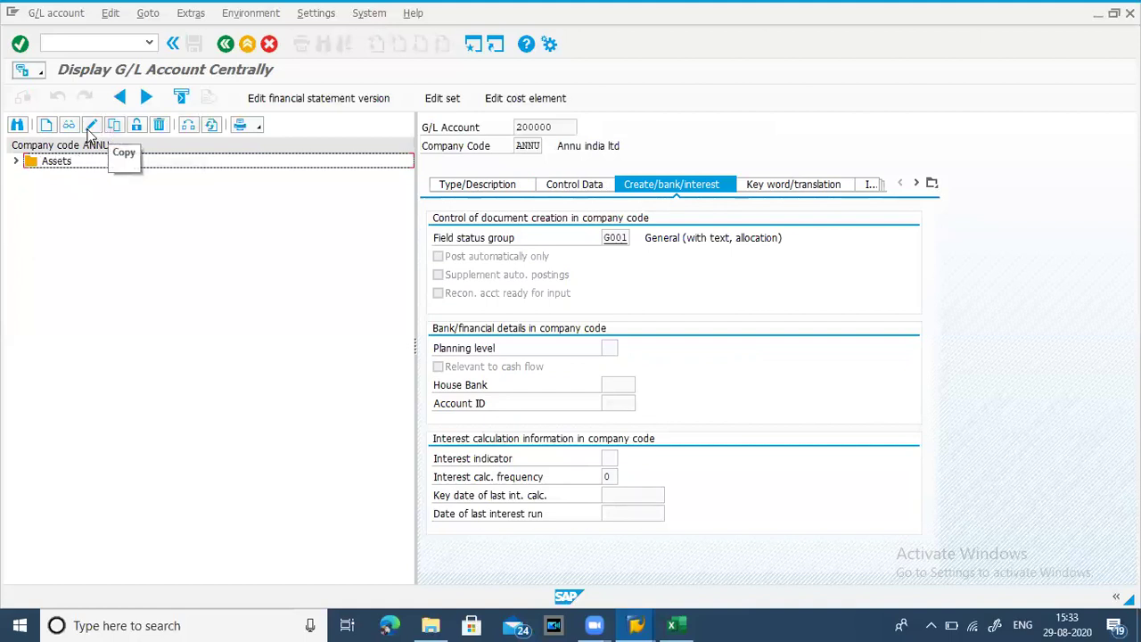
{"action": "left_click", "coordinate": [47, 125]}
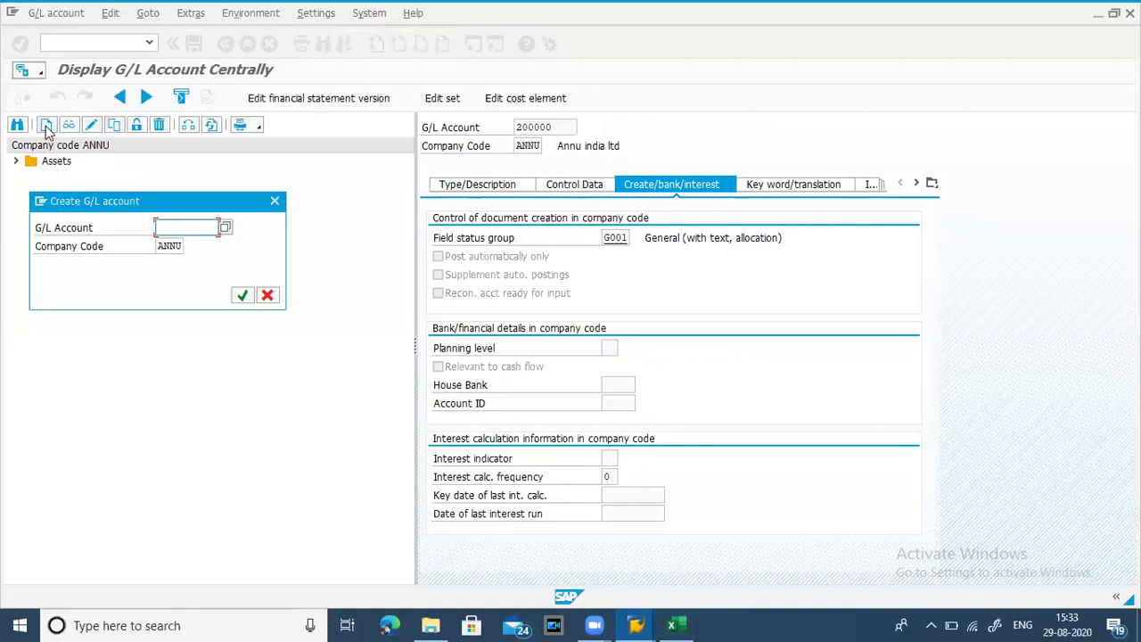
- Check the Liabilities number range in the G/L account groups session and confirm 100000 as the new G/L account number
{"action": "key", "text": "alt+Tab"}
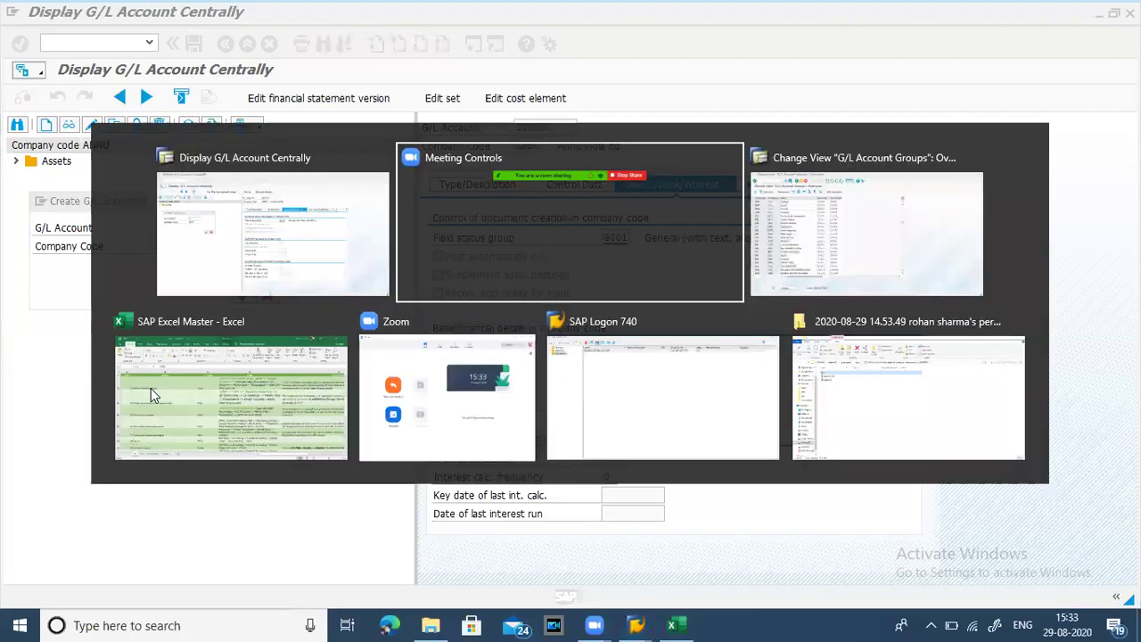
{"action": "key", "text": "Tab"}
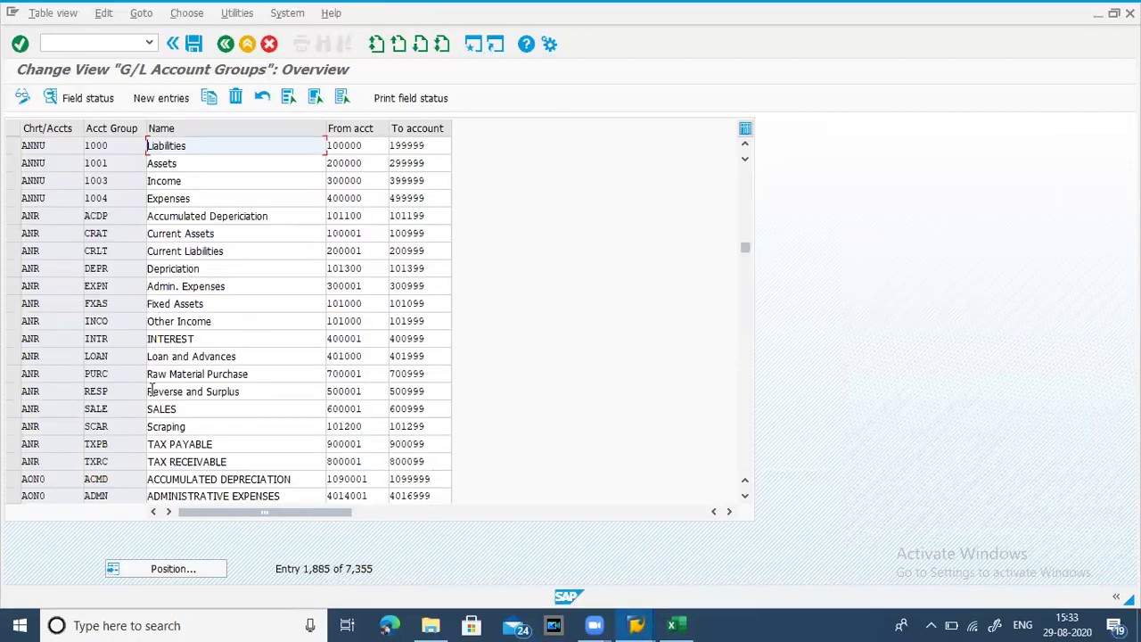
{"action": "key", "text": "alt+Tab"}
{"action": "key", "text": "Tab"}
{"action": "key", "text": "Tab"}
{"action": "key", "text": "Tab"}
{"action": "key", "text": "Tab"}
{"action": "key", "text": "Tab"}
{"action": "key", "text": "Tab"}
{"action": "key", "text": "alt+Tab"}
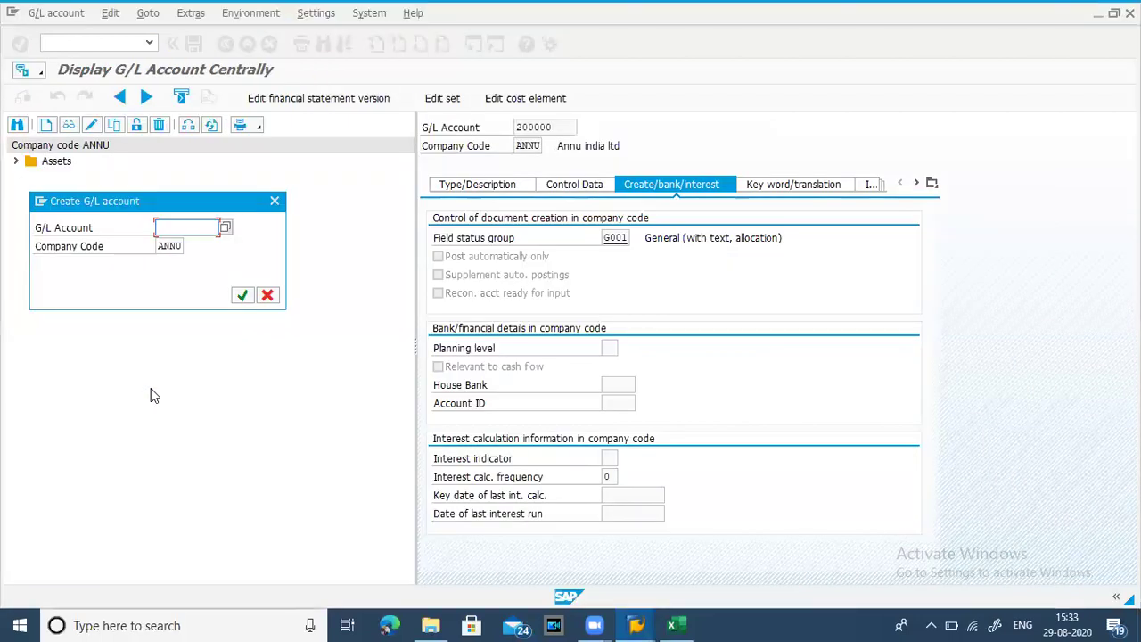
{"action": "type", "text": "100000"}
{"action": "left_click", "coordinate": [241, 295]}
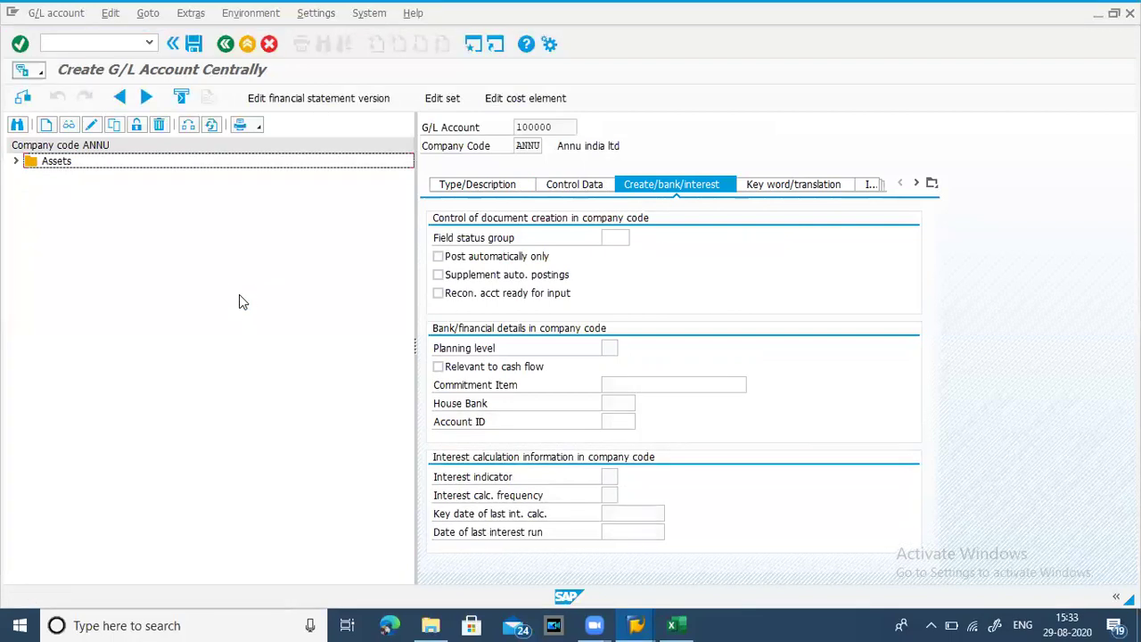
- Classify G/L account 100000 as a balance sheet account in the Liabilities account group
{"action": "left_click", "coordinate": [467, 185]}
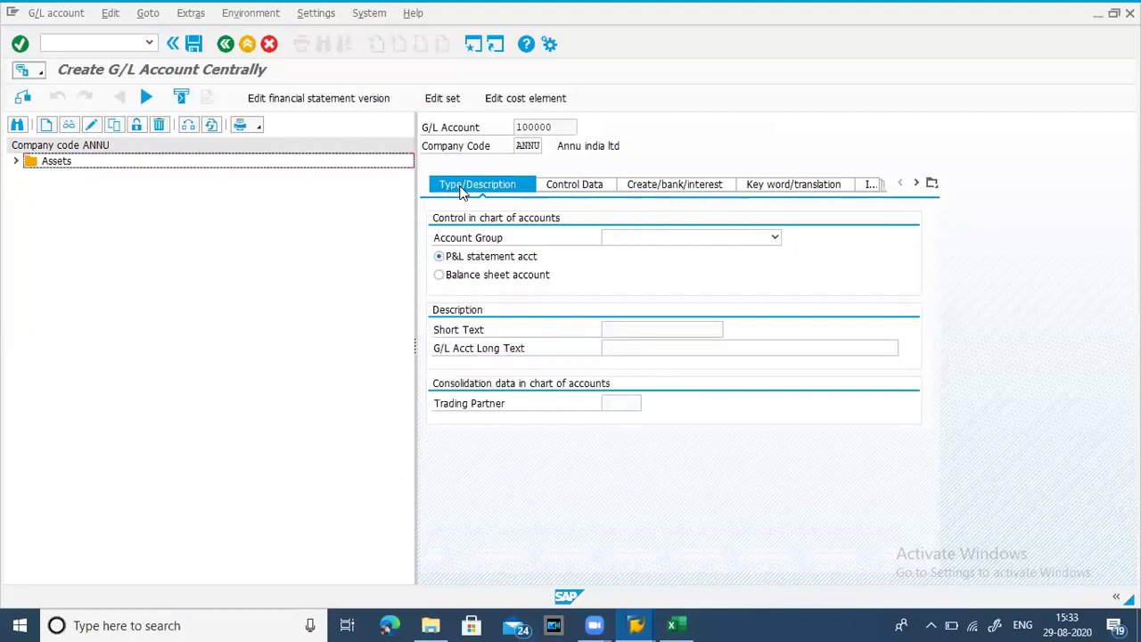
{"action": "left_click", "coordinate": [631, 241]}
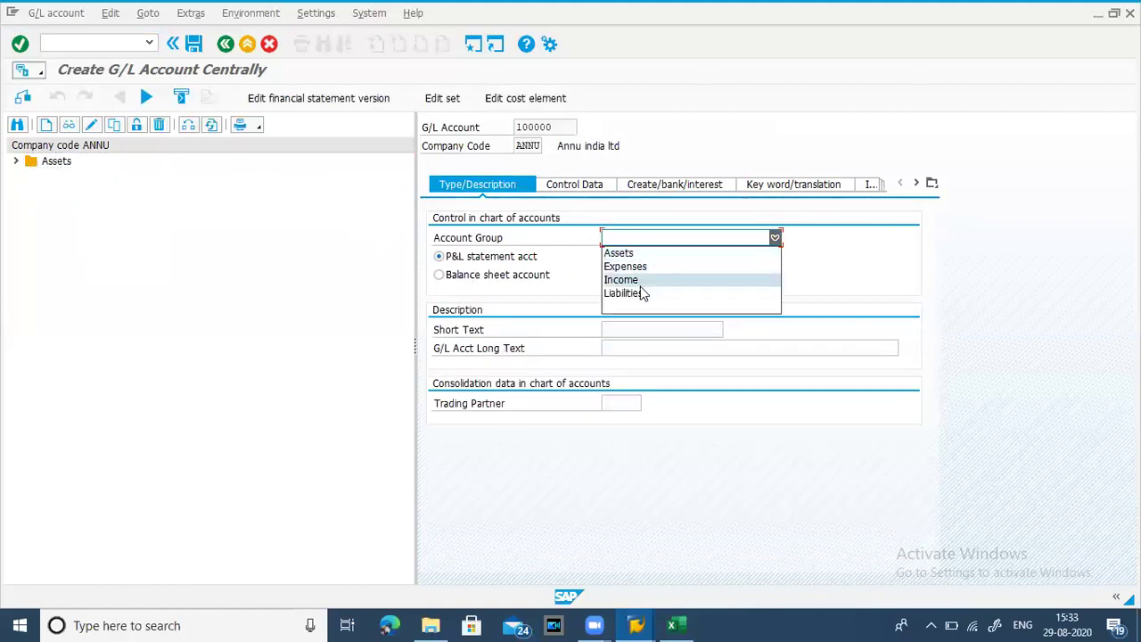
{"action": "left_click", "coordinate": [640, 293]}
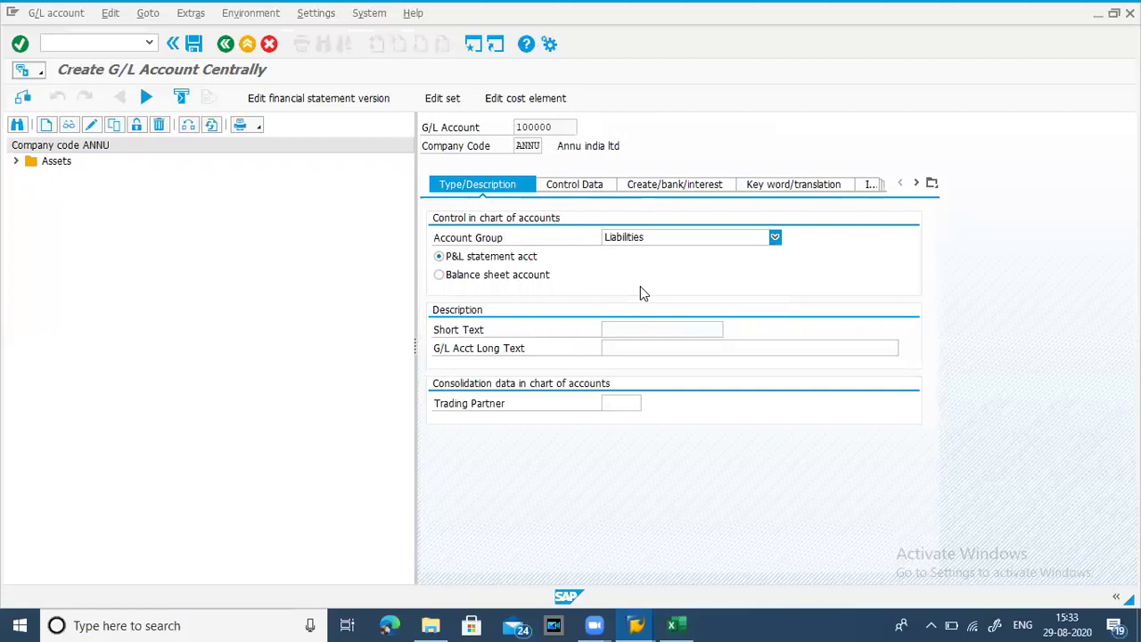
{"action": "left_click", "coordinate": [451, 275]}
- Enter Capital Account as the short text of G/L account 100000
{"action": "left_click", "coordinate": [656, 330]}
{"action": "type", "text": "Ca"}
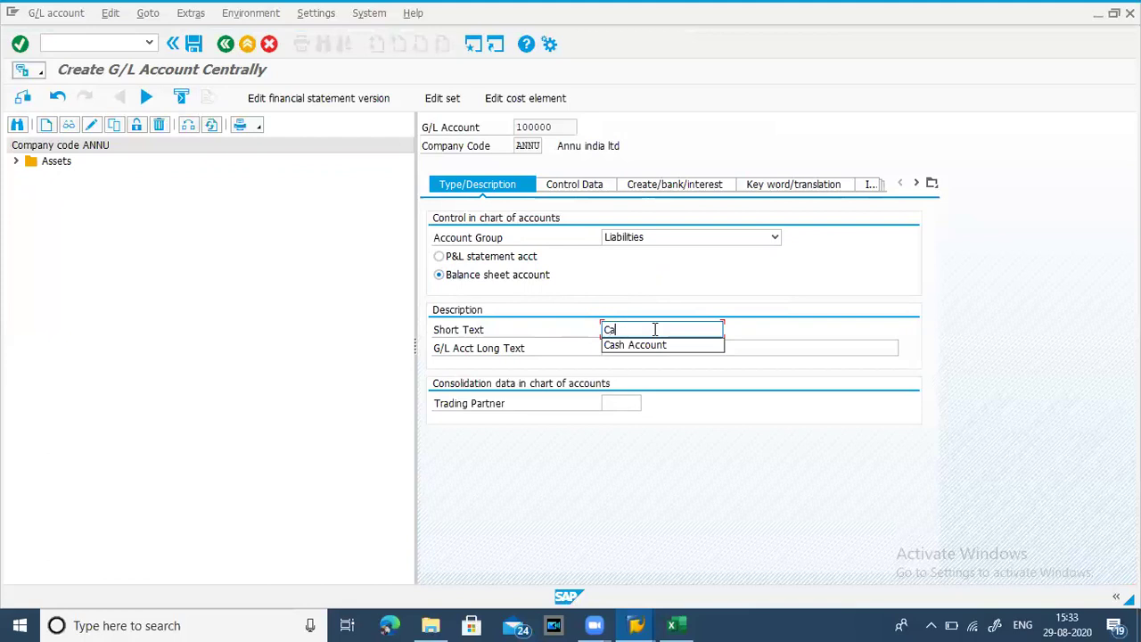
{"action": "type", "text": "pital"}
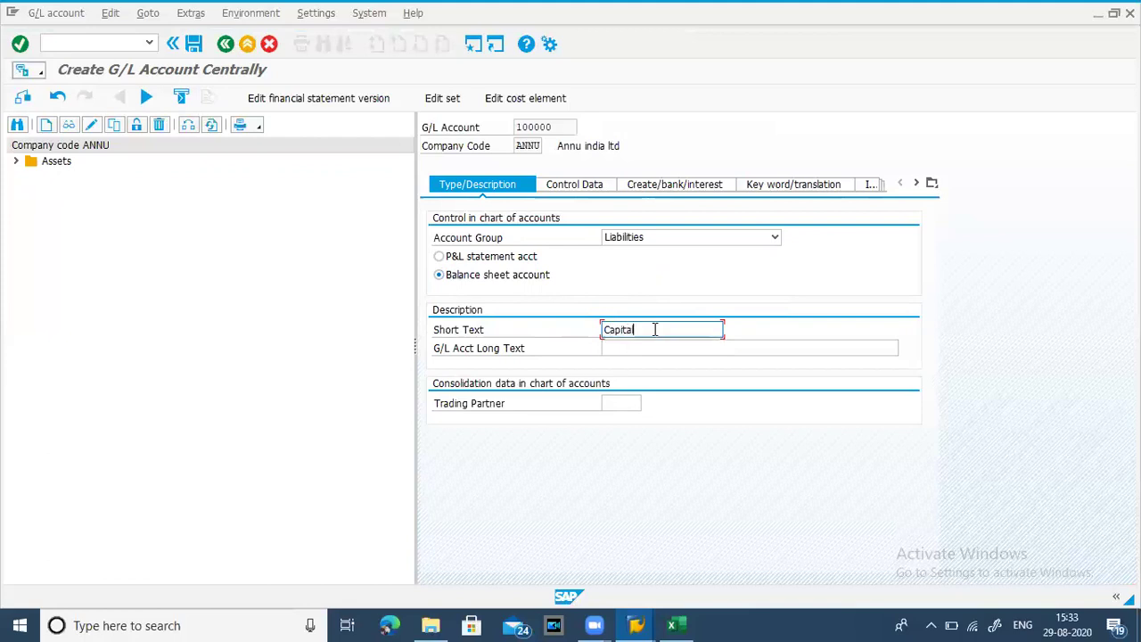
{"action": "type", "text": " Account"}
- In the control data of G/L account 100000, enable only balances in local currency and line item display, and set sort key 001
{"action": "left_click", "coordinate": [555, 183]}
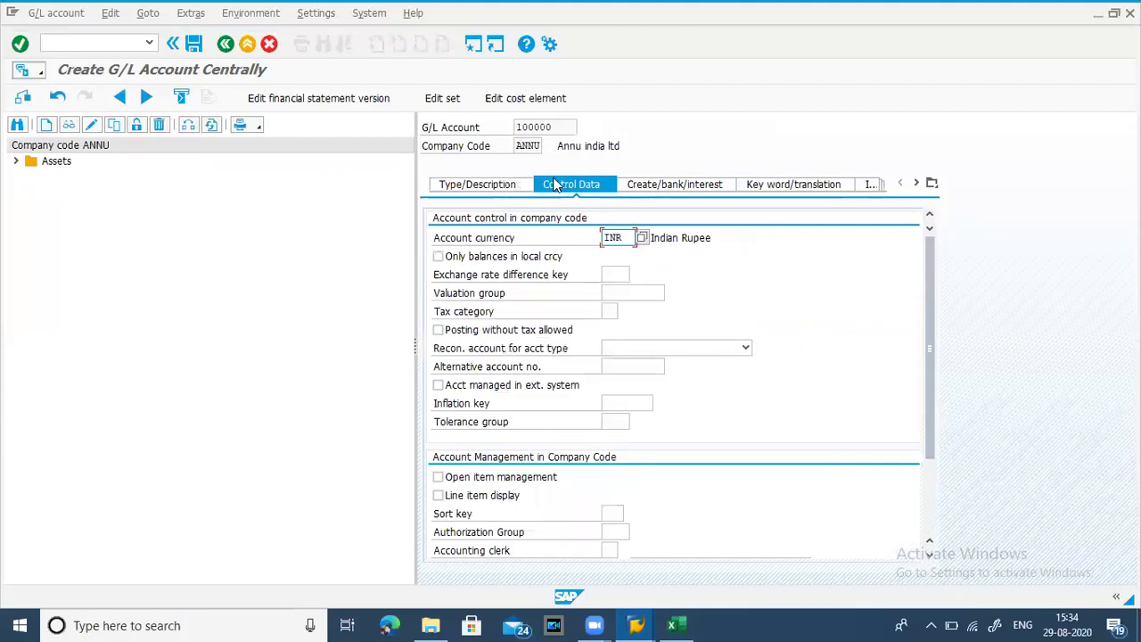
{"action": "left_click", "coordinate": [439, 256]}
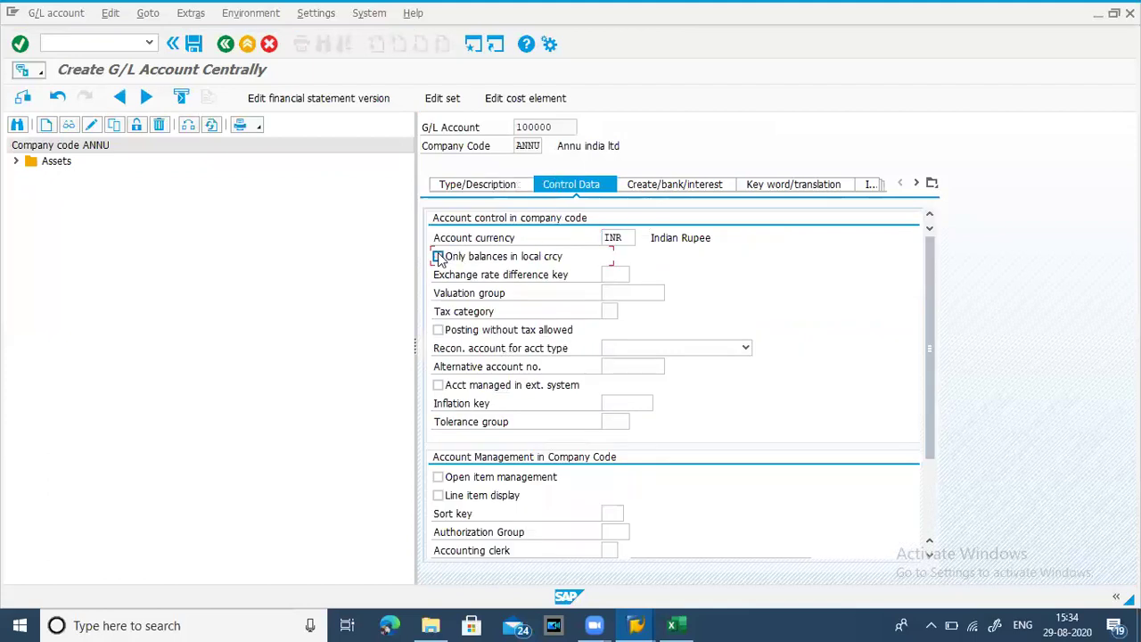
{"action": "left_click", "coordinate": [439, 496]}
{"action": "left_click", "coordinate": [608, 513]}
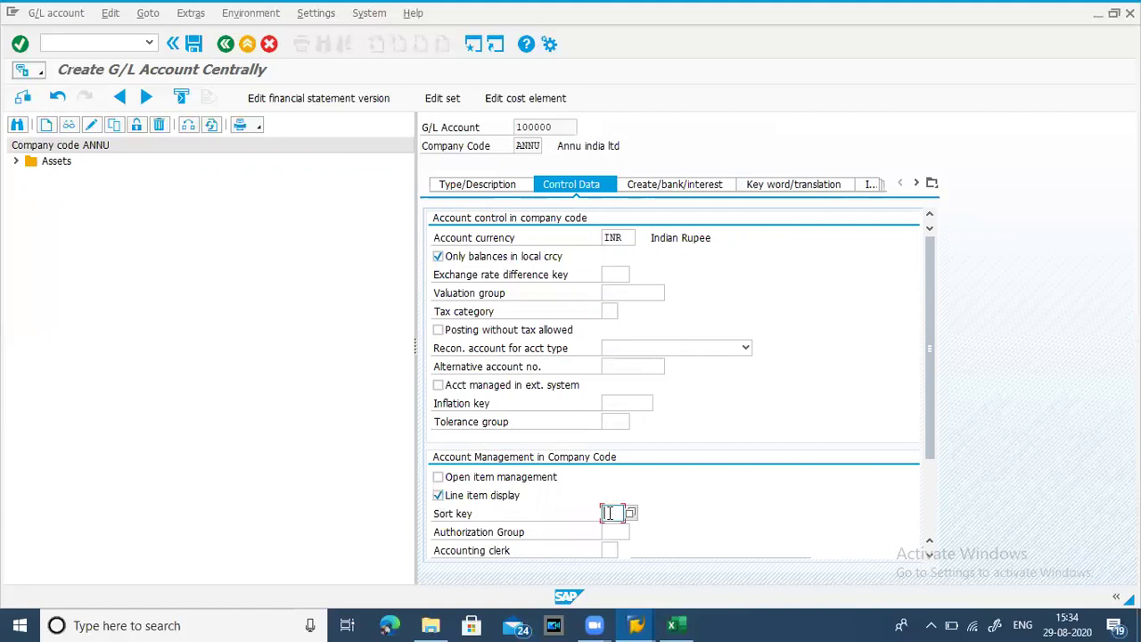
{"action": "left_click", "coordinate": [635, 513]}
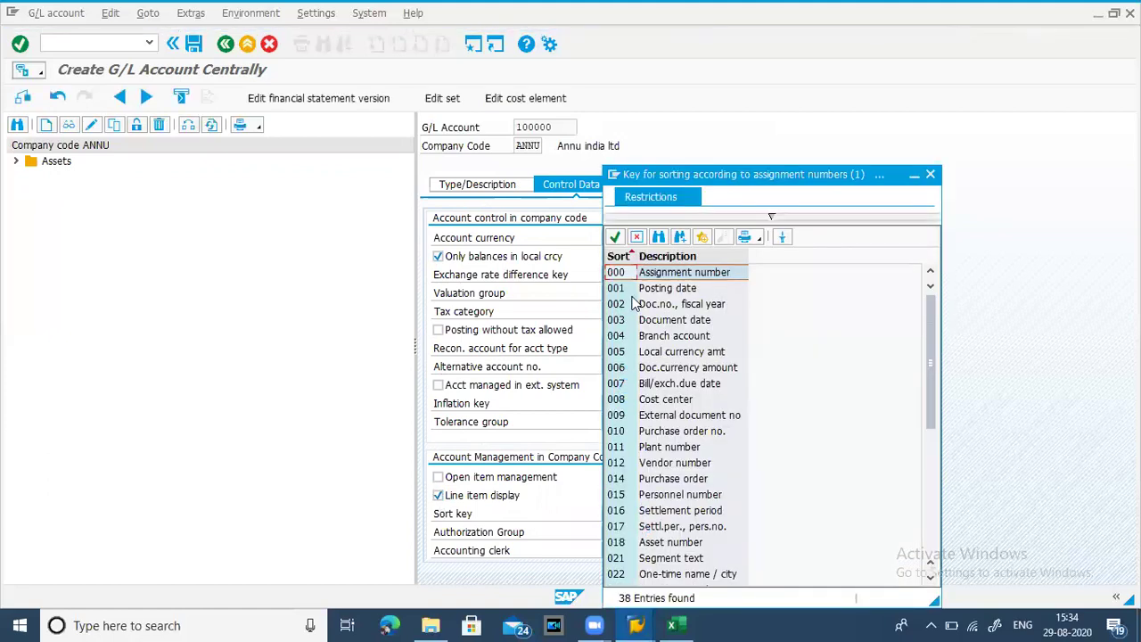
{"action": "double_click", "coordinate": [632, 290]}
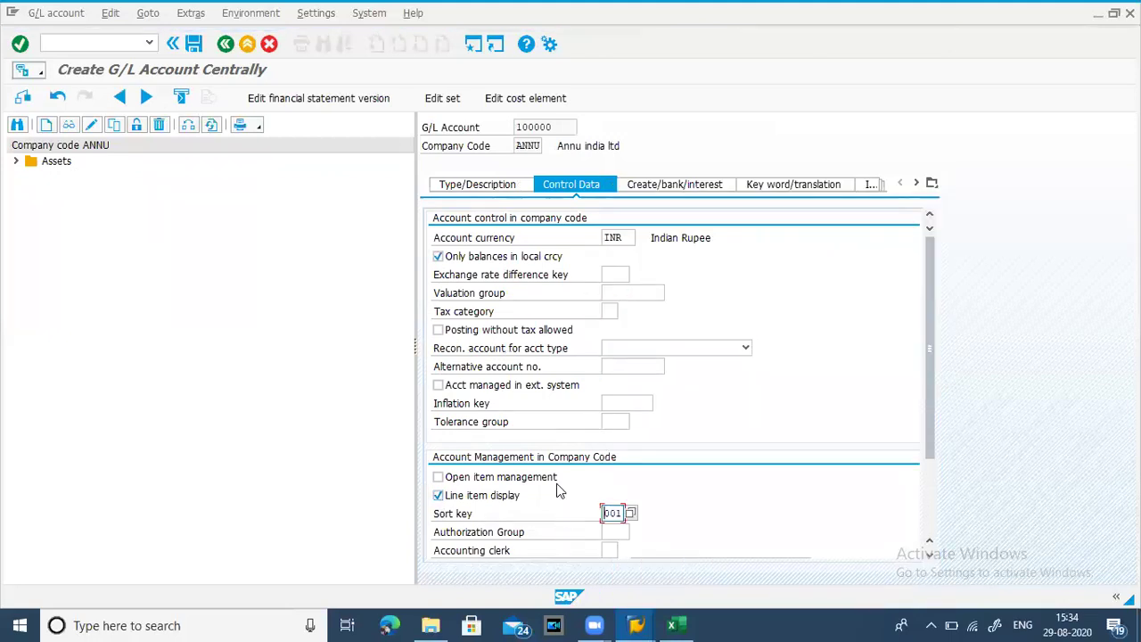
- Assign field status group G001 to G/L account 100000 and save the account
{"action": "left_click", "coordinate": [657, 194]}
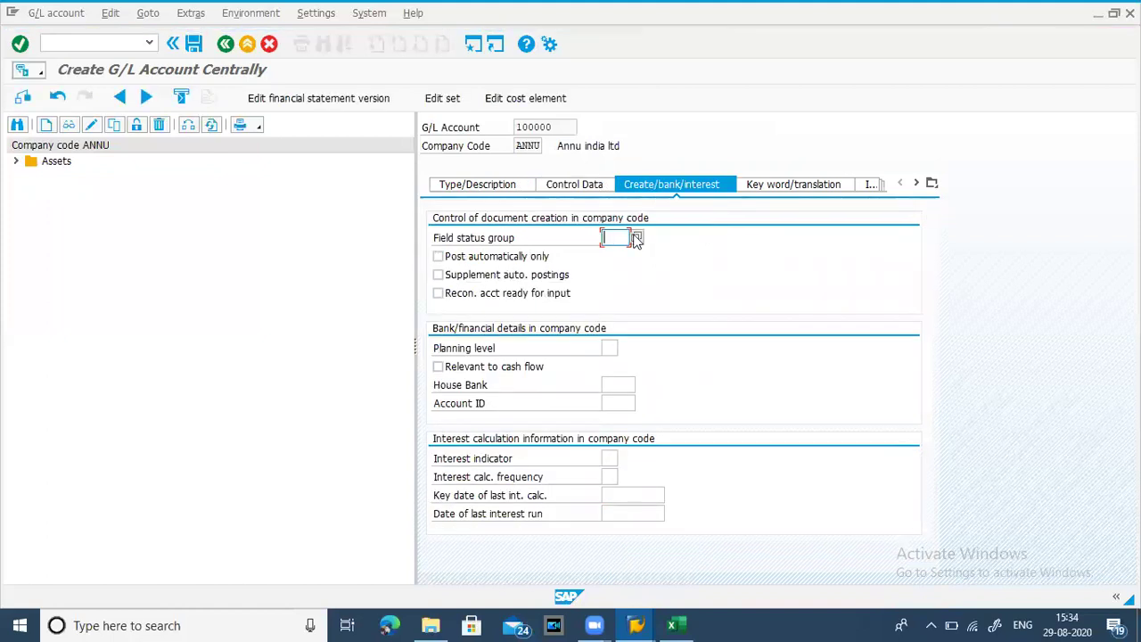
{"action": "left_click", "coordinate": [636, 237]}
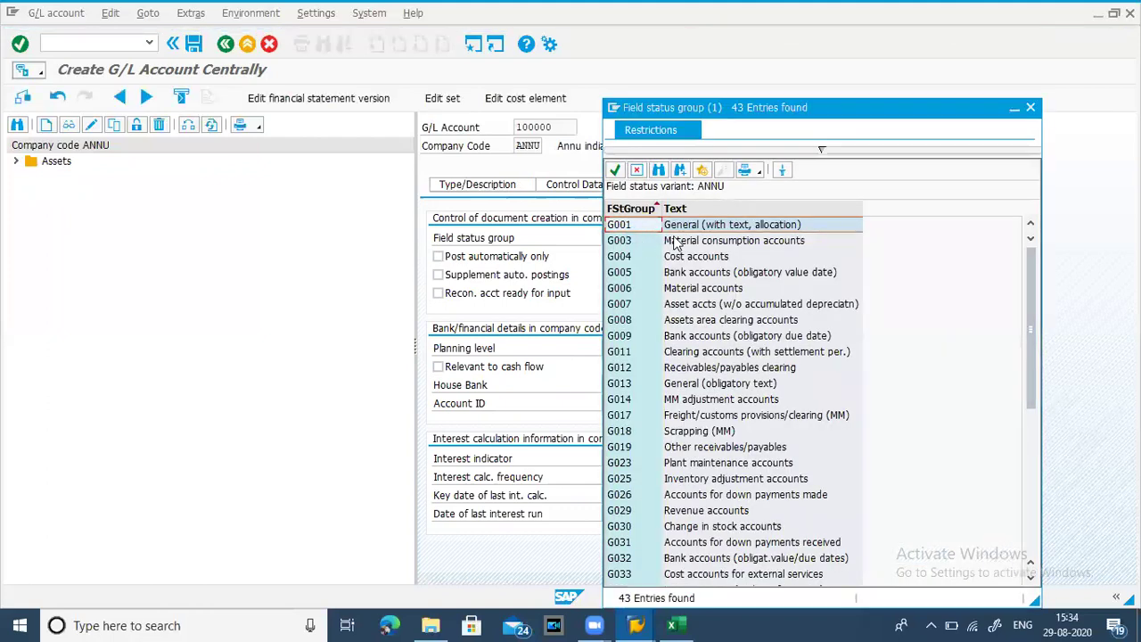
{"action": "double_click", "coordinate": [685, 232]}
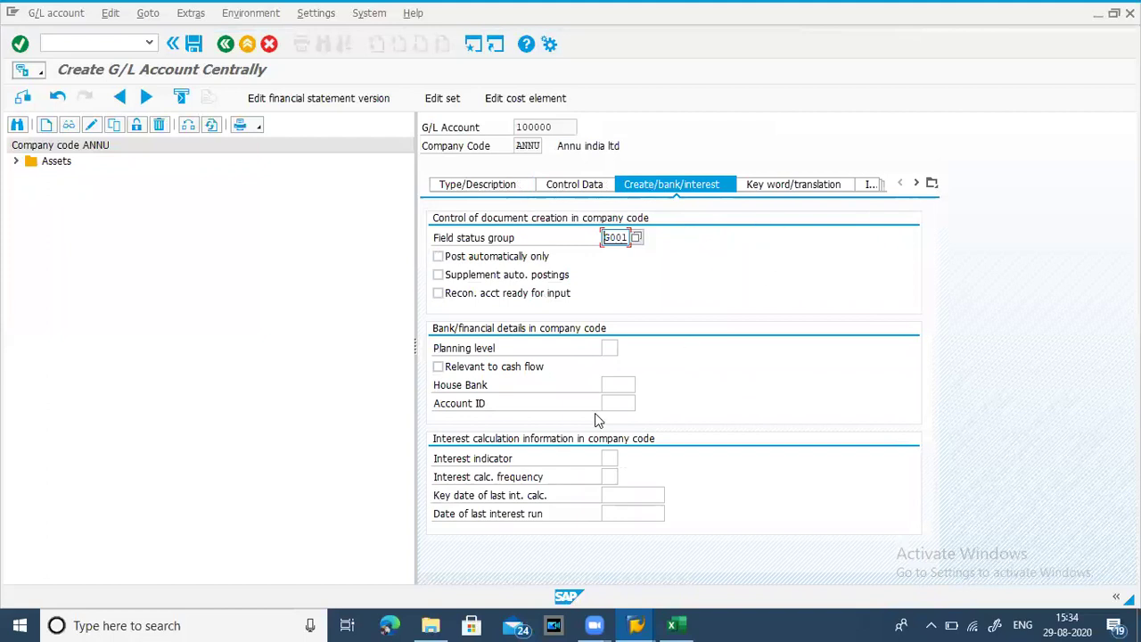
{"action": "left_click", "coordinate": [195, 43]}
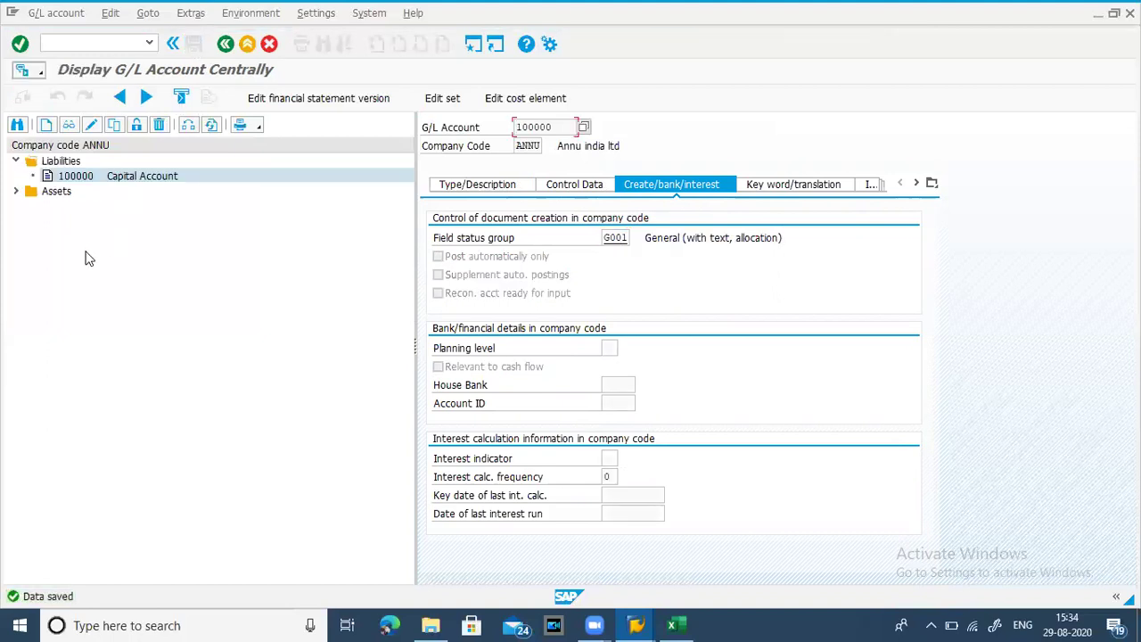
- Check the Expenses number range in the G/L account groups session and start creating G/L account 400000 in company code ANNU
{"action": "key", "text": "alt+Tab"}
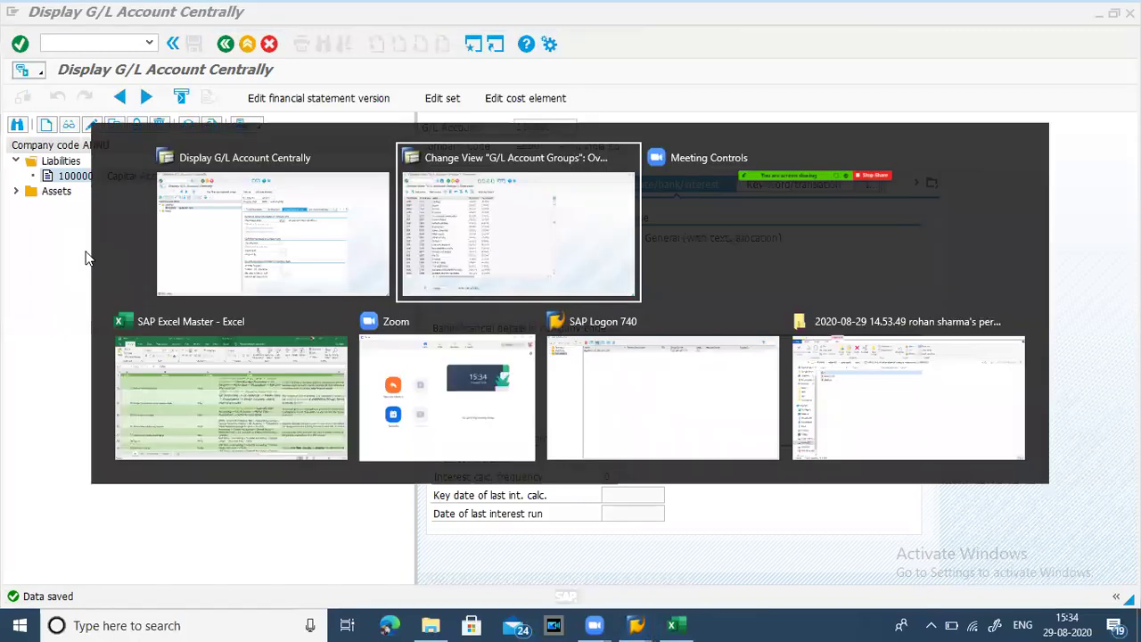
{"action": "key", "text": "Down"}
{"action": "key", "text": "Down"}
{"action": "key", "text": "Down"}
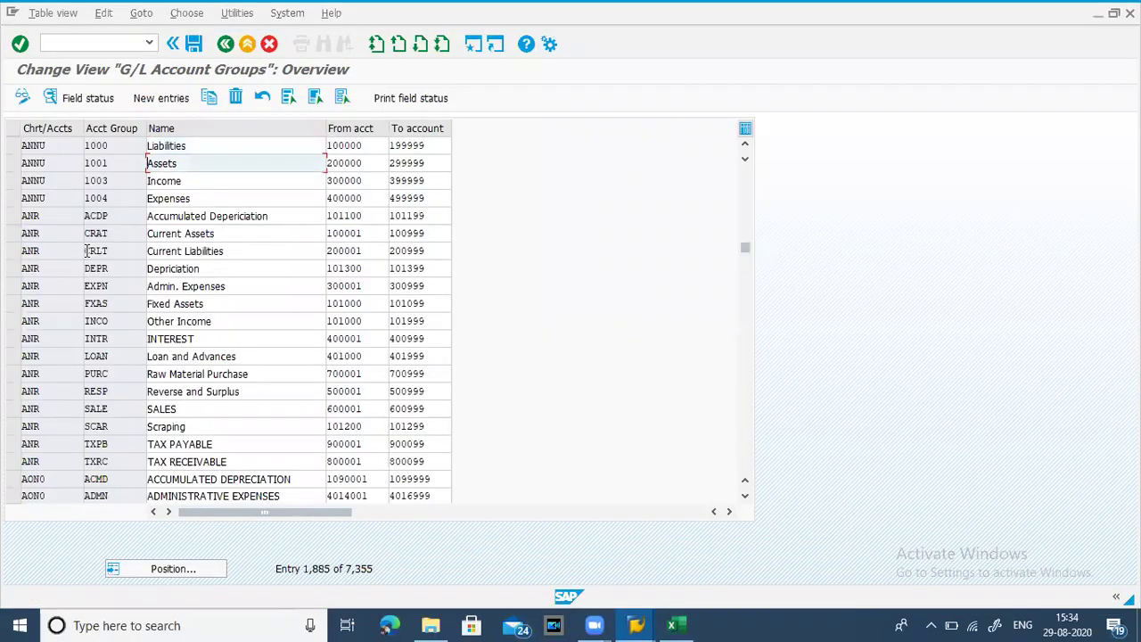
{"action": "key", "text": "alt+Tab"}
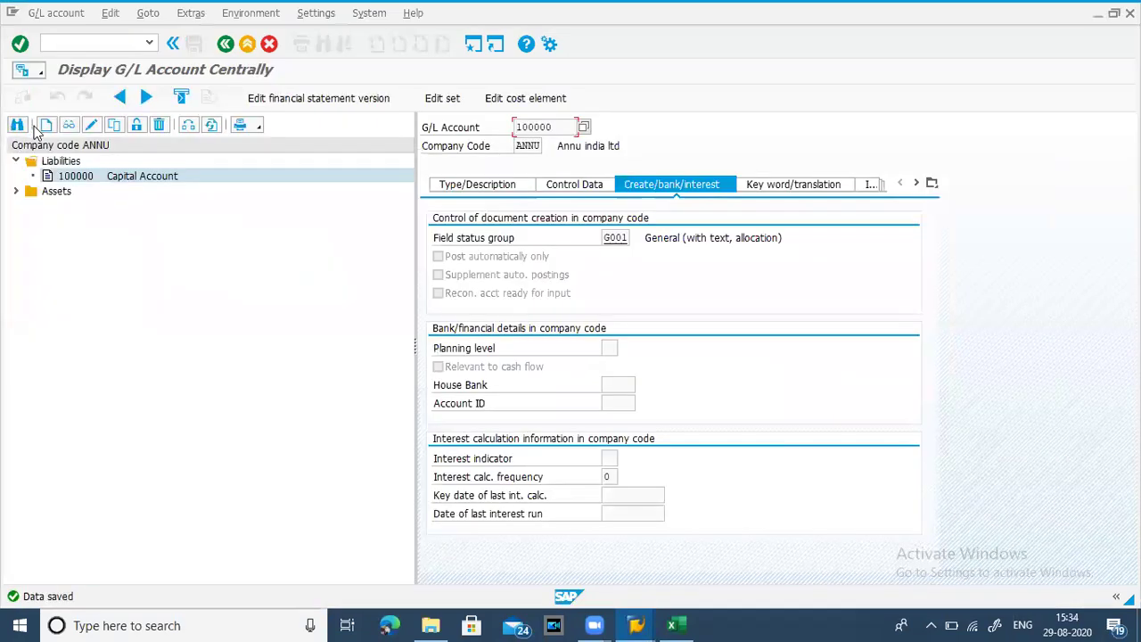
{"action": "left_click", "coordinate": [40, 130]}
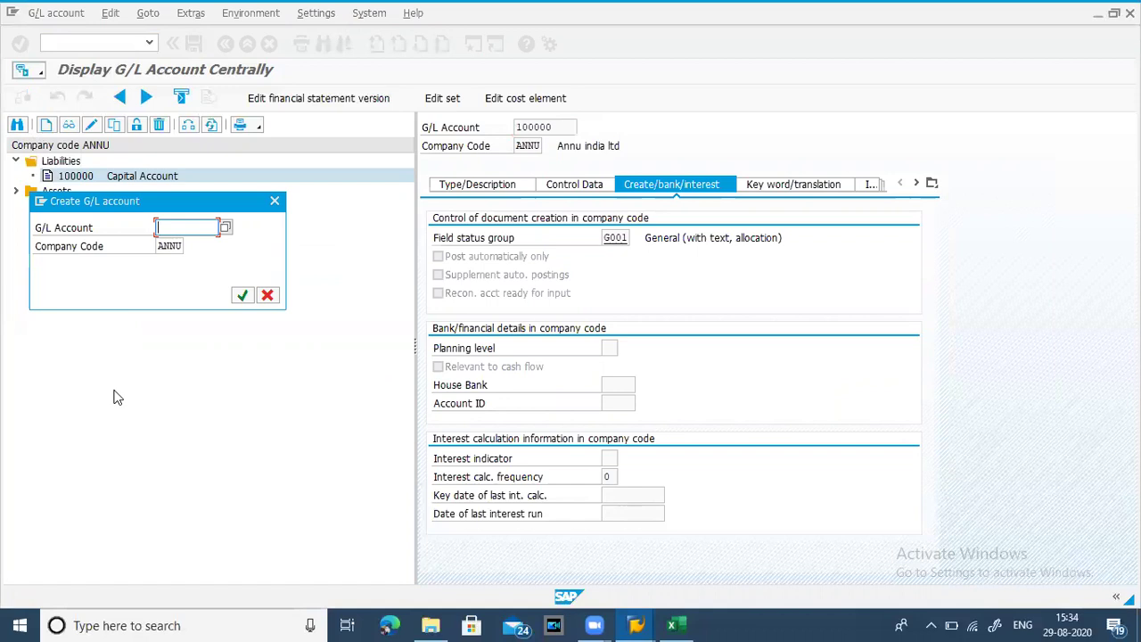
{"action": "type", "text": "400000"}
{"action": "left_click", "coordinate": [240, 297]}
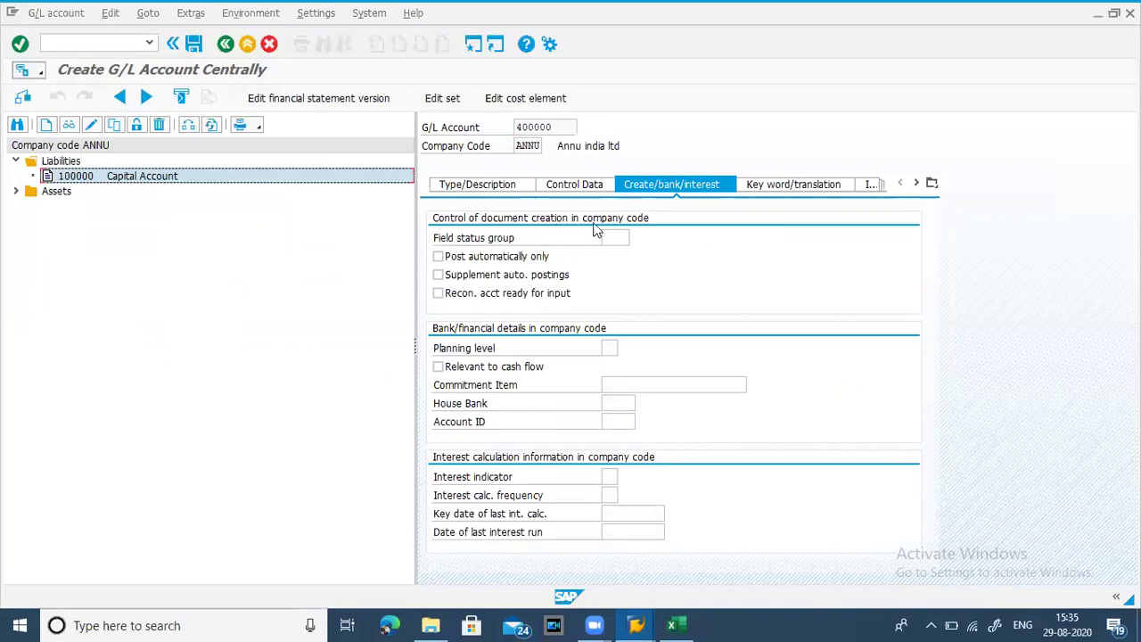
- Assign G/L account 400000 to the Expenses account group with short text Rent and long text Rent Expenses
{"action": "left_click", "coordinate": [473, 190]}
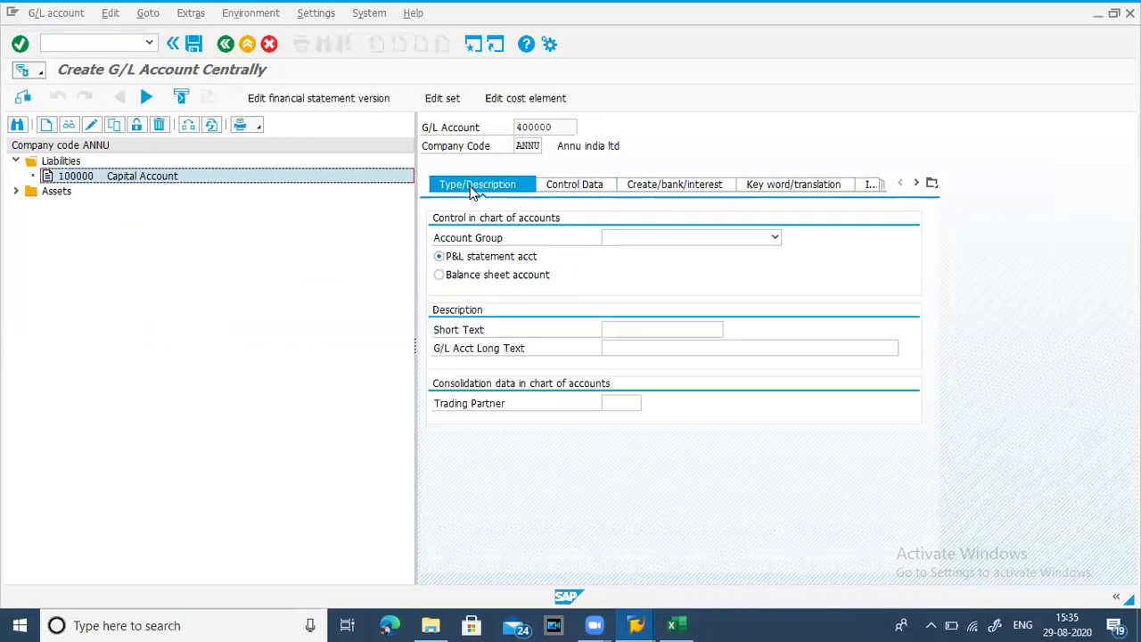
{"action": "left_click", "coordinate": [625, 241]}
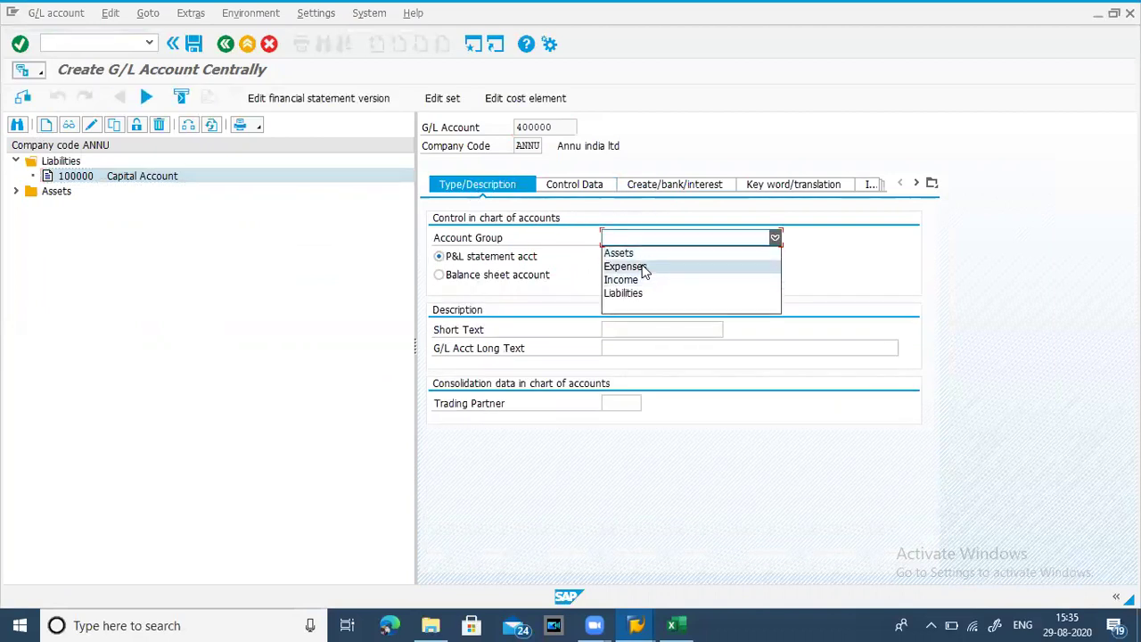
{"action": "left_click", "coordinate": [645, 268]}
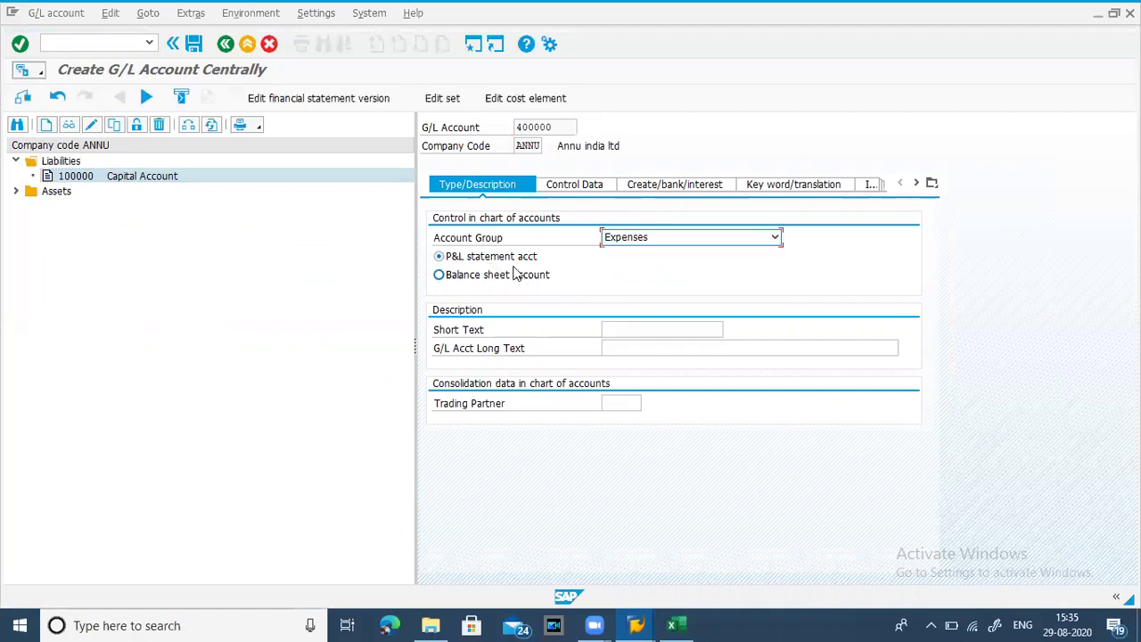
{"action": "left_click", "coordinate": [628, 328]}
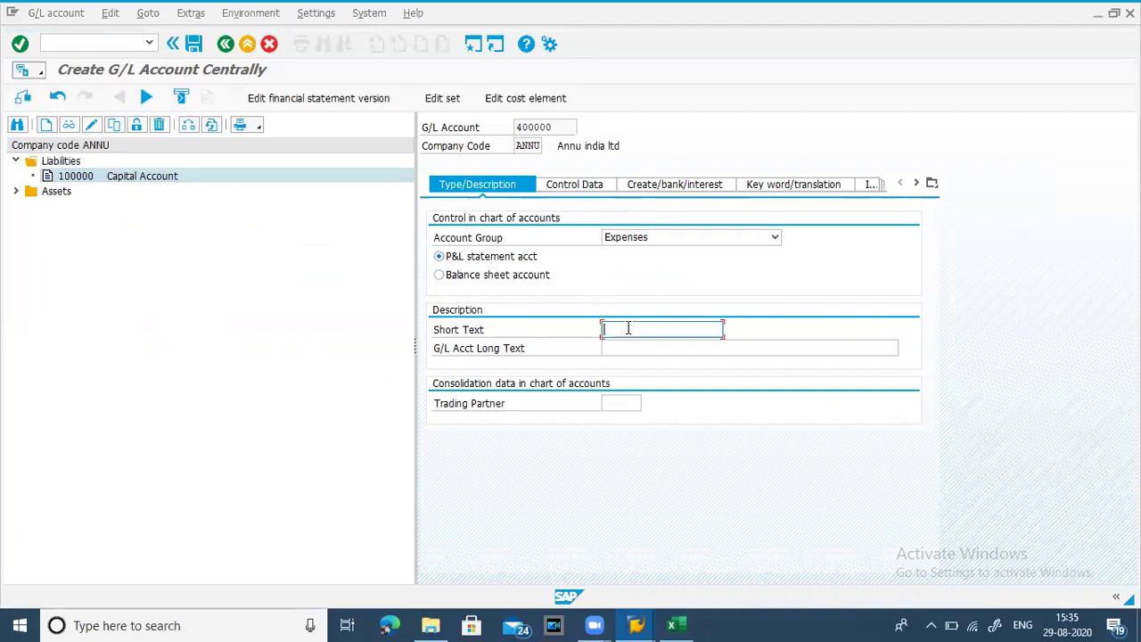
{"action": "type", "text": "Rent"}
{"action": "key", "text": "Tab"}
{"action": "type", "text": "Rent "}
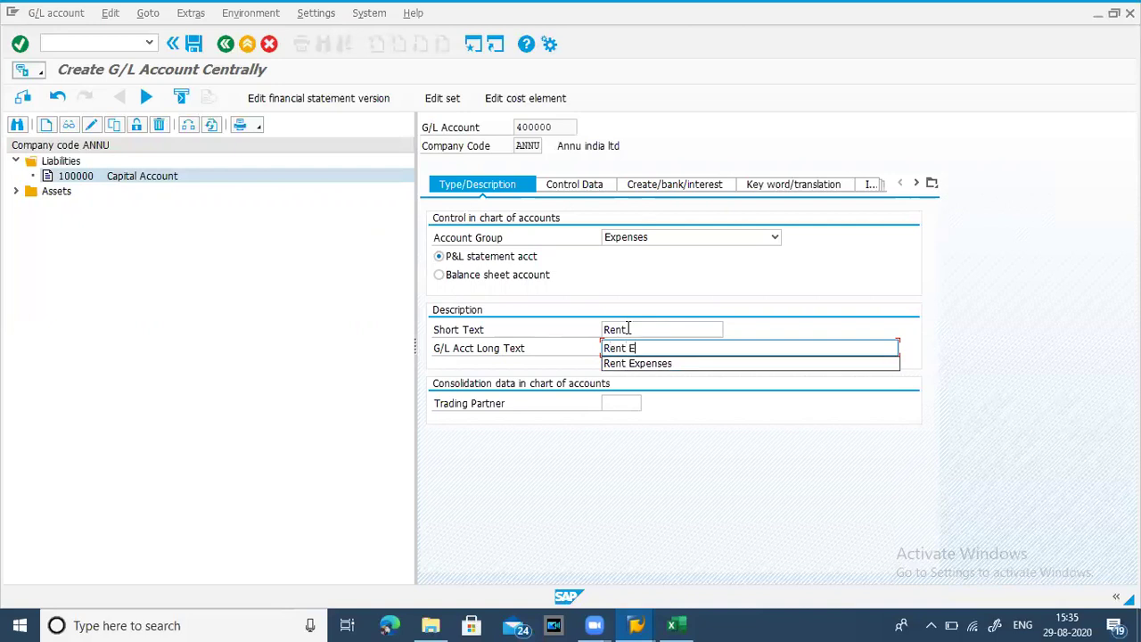
{"action": "type", "text": "Expenses"}
- In the control data of G/L account 400000, enable only balances in local currency and line item display, and choose sort key 001
{"action": "left_click", "coordinate": [575, 184]}
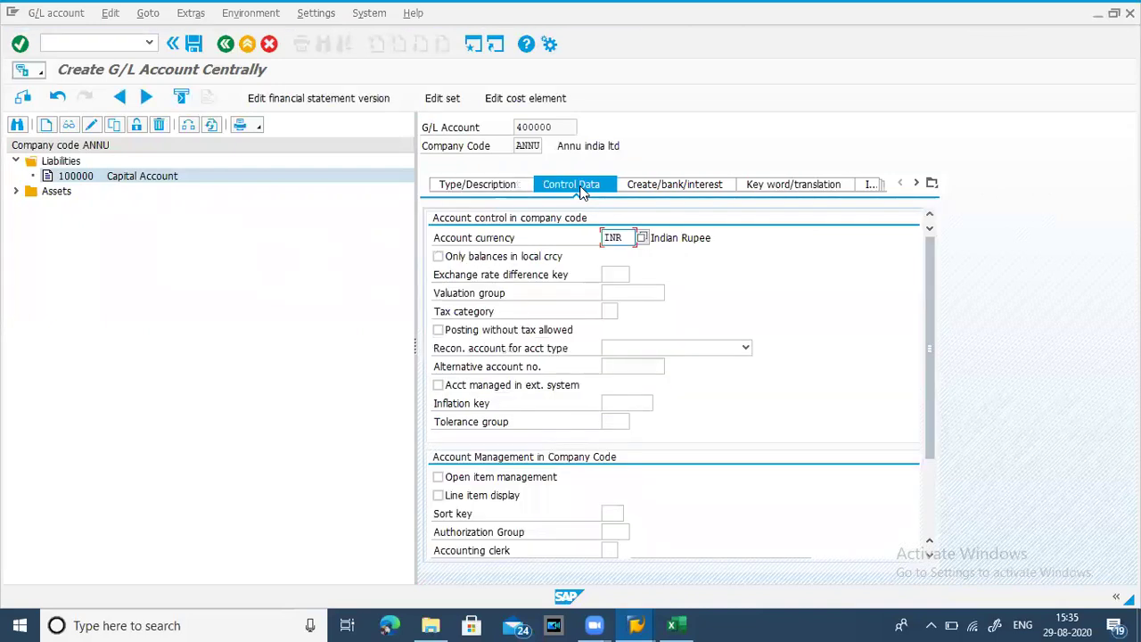
{"action": "left_click", "coordinate": [437, 257]}
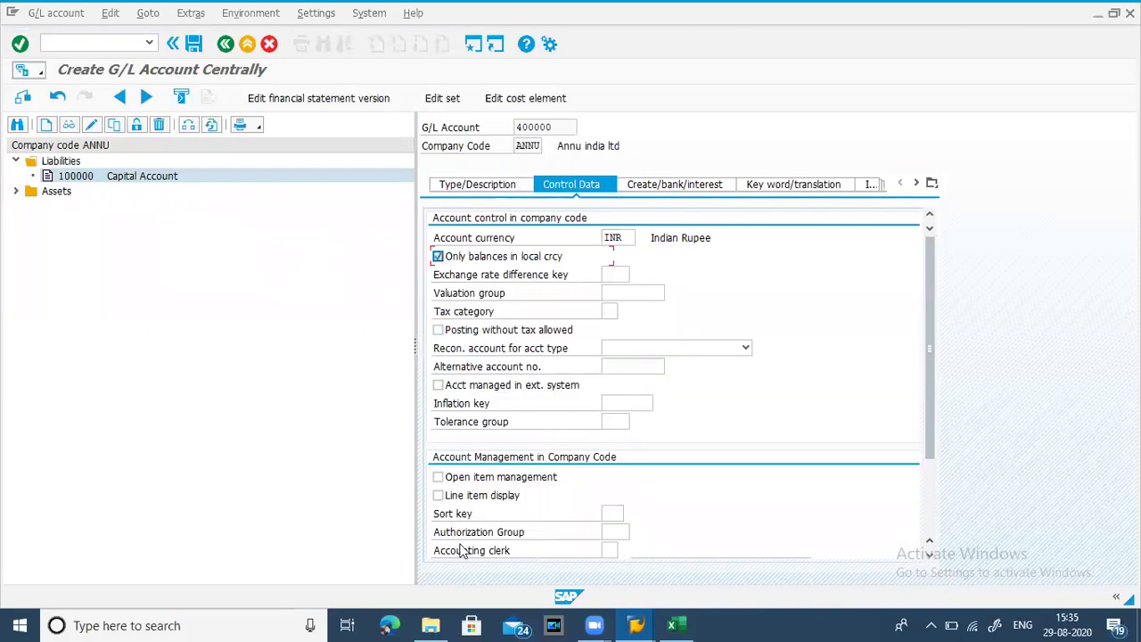
{"action": "left_click", "coordinate": [438, 496]}
{"action": "left_click", "coordinate": [613, 513]}
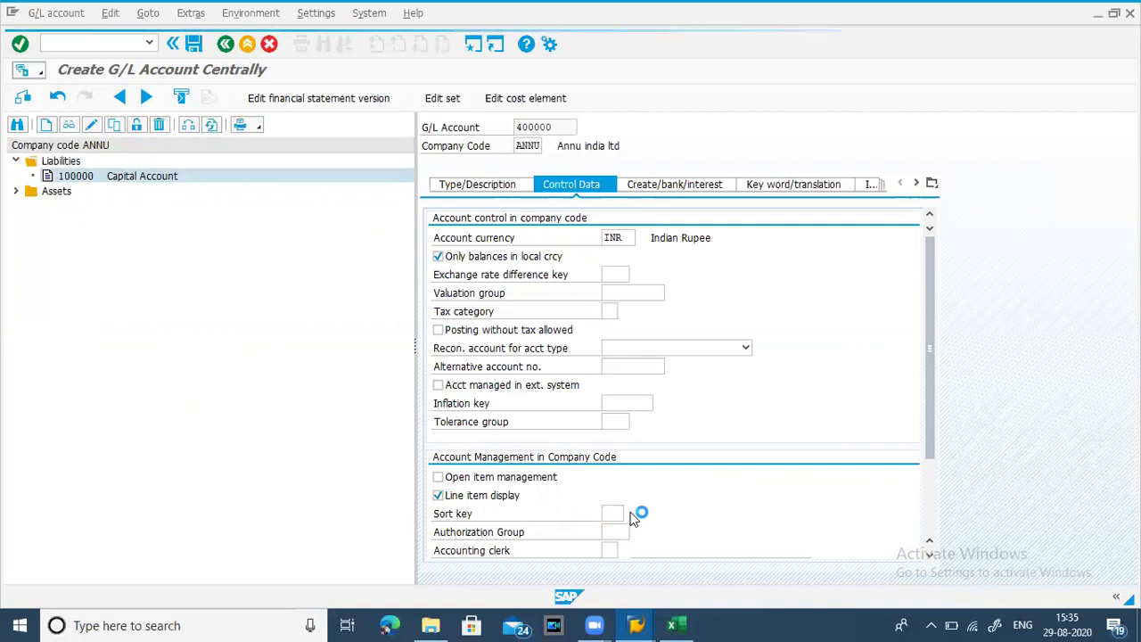
{"action": "left_click", "coordinate": [631, 514]}
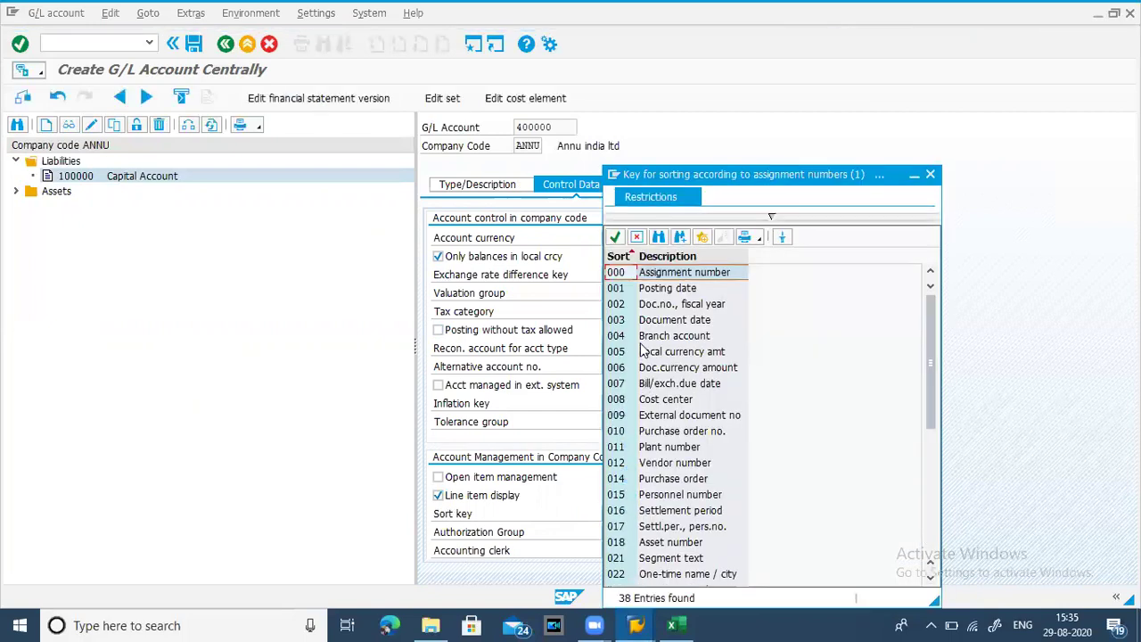
{"action": "double_click", "coordinate": [660, 288]}
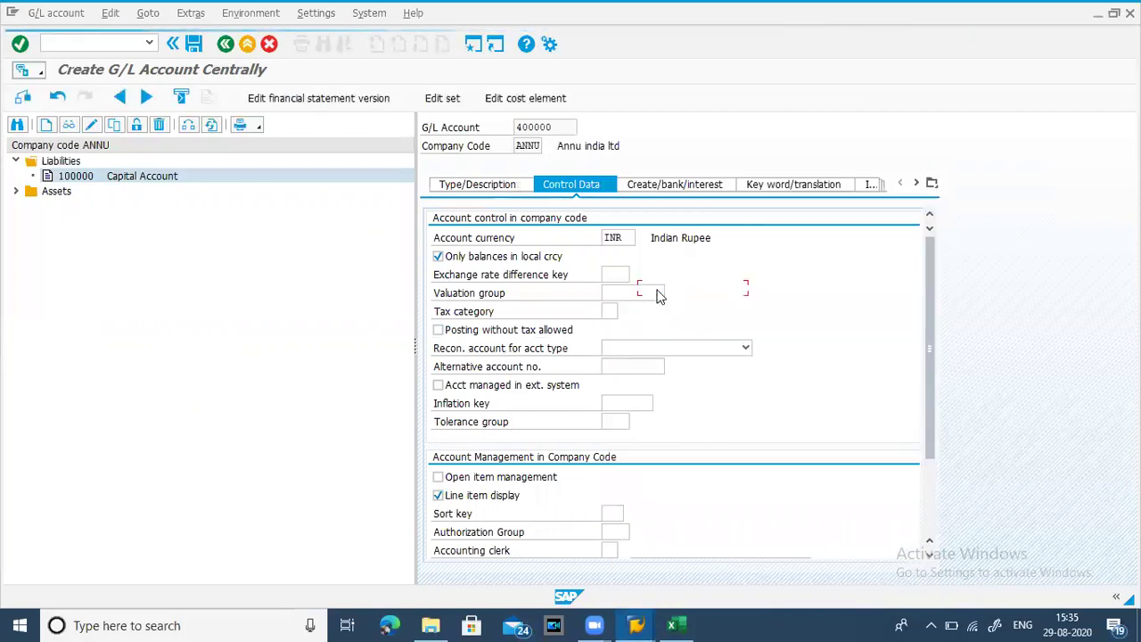
- Assign field status group G001 to G/L account 400000 and save the account
{"action": "left_click", "coordinate": [653, 185]}
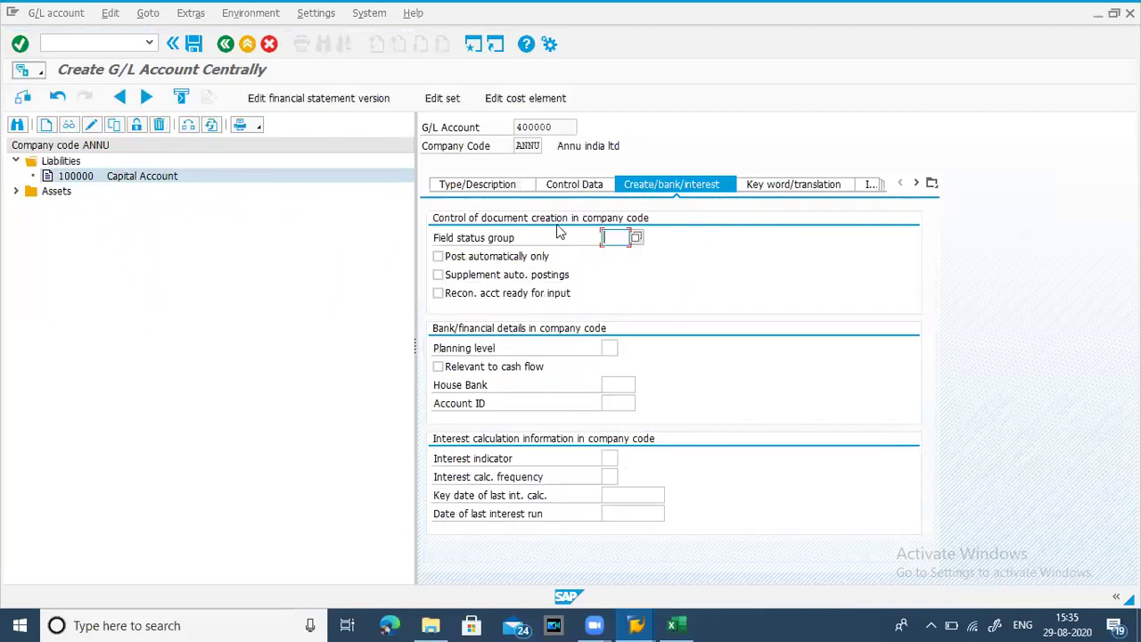
{"action": "type", "text": "g001"}
{"action": "key", "text": "Tab"}
{"action": "left_click", "coordinate": [535, 232]}
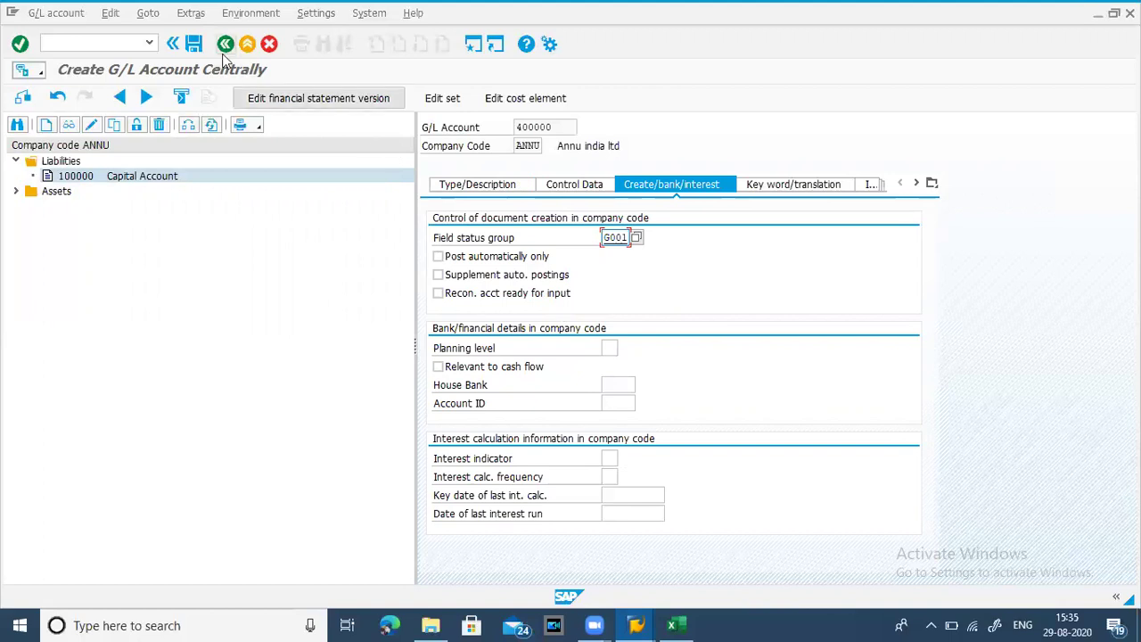
{"action": "left_click", "coordinate": [198, 47]}
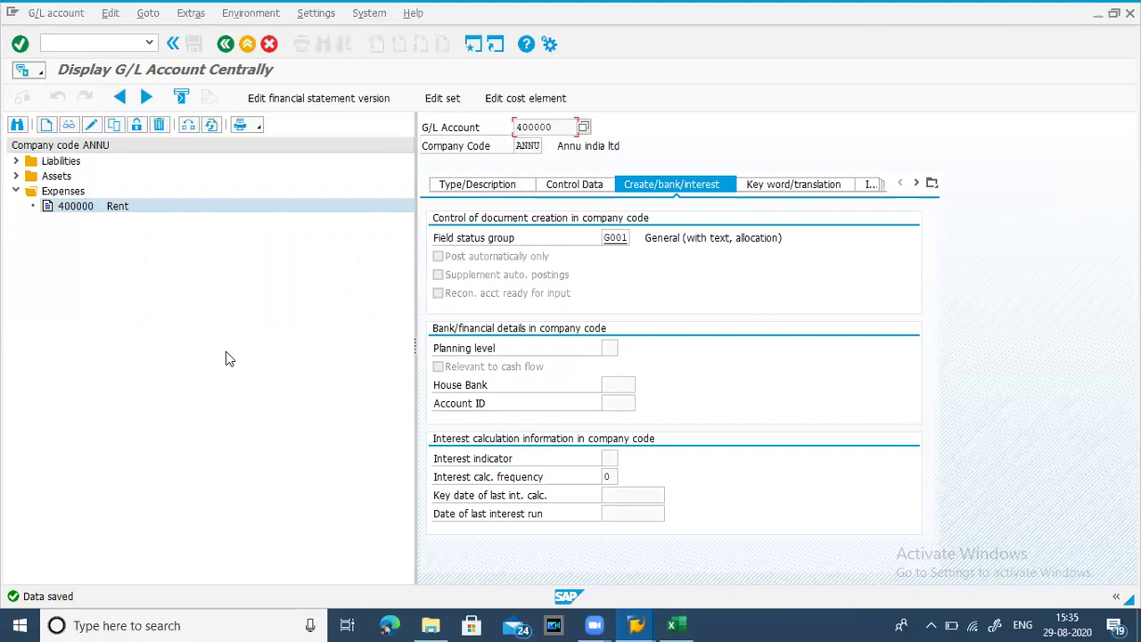
- Copy the Rent account 400000 to a new G/L account 400001 in company code ANNU
{"action": "left_click", "coordinate": [93, 210]}
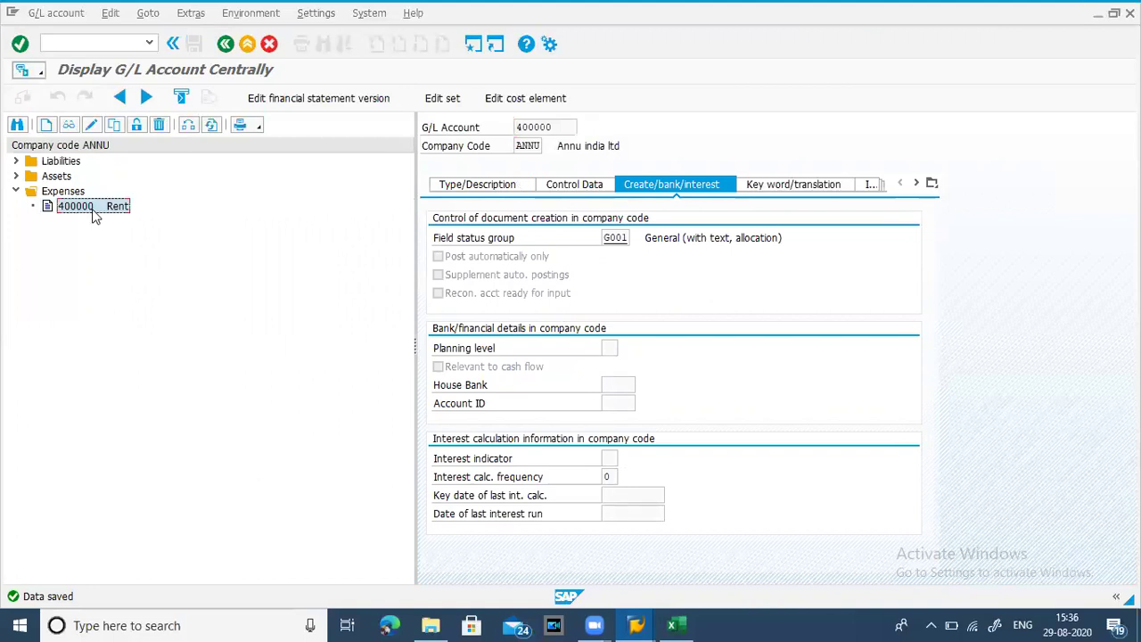
{"action": "left_click", "coordinate": [115, 127]}
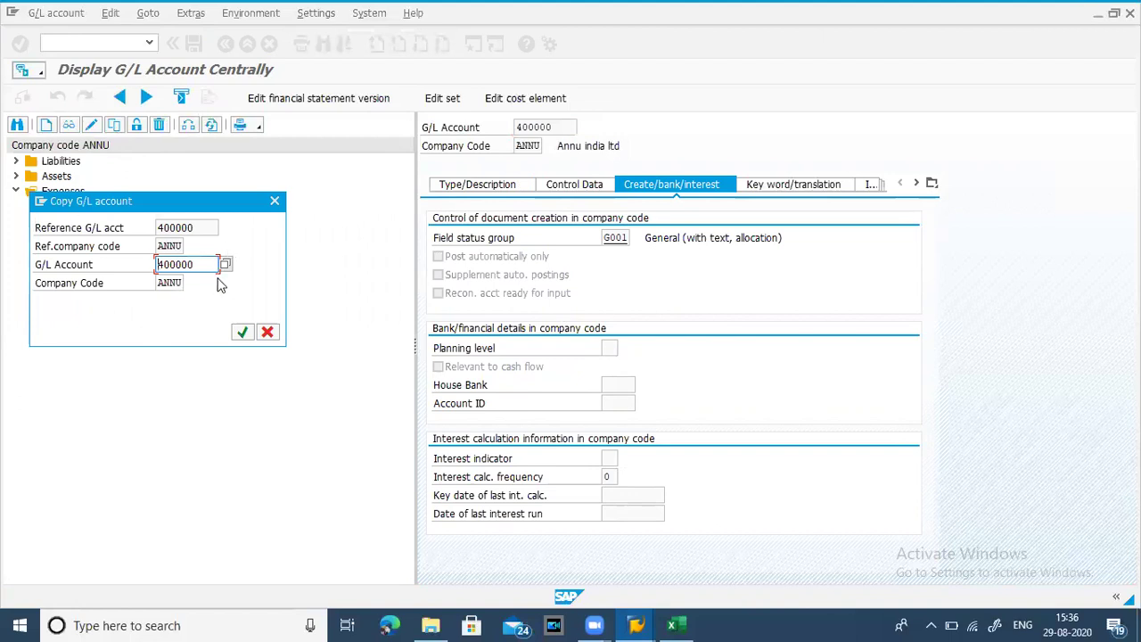
{"action": "key", "text": "BackSpace"}
{"action": "type", "text": "1"}
{"action": "left_click", "coordinate": [239, 334]}
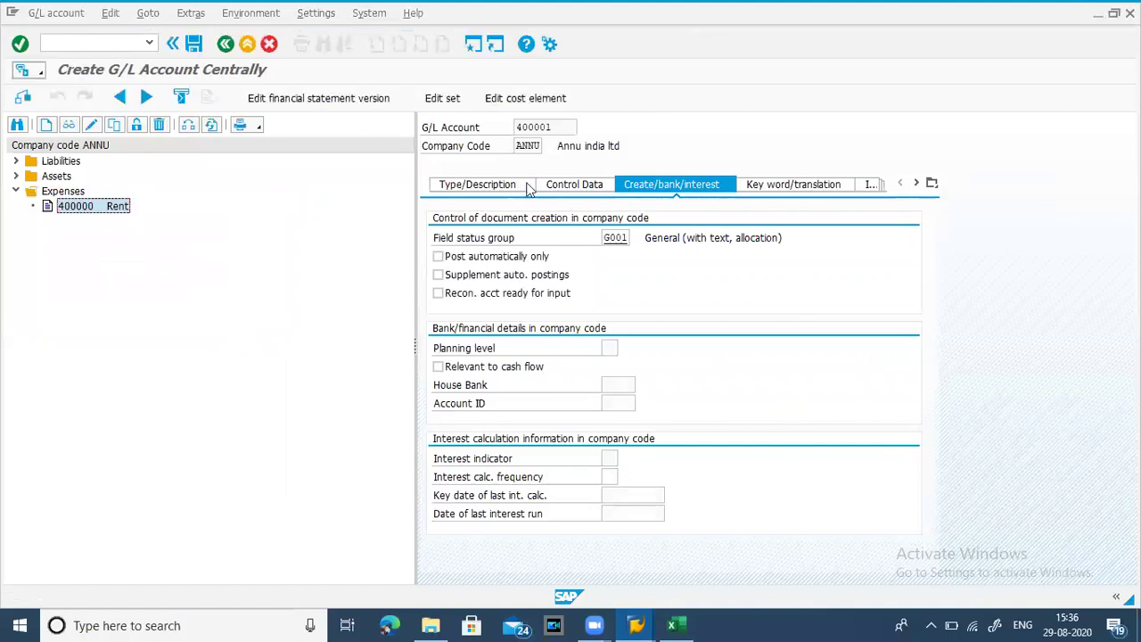
- Change the short text of the copied G/L account 400001 to Salaries Exp
{"action": "left_click", "coordinate": [495, 188]}
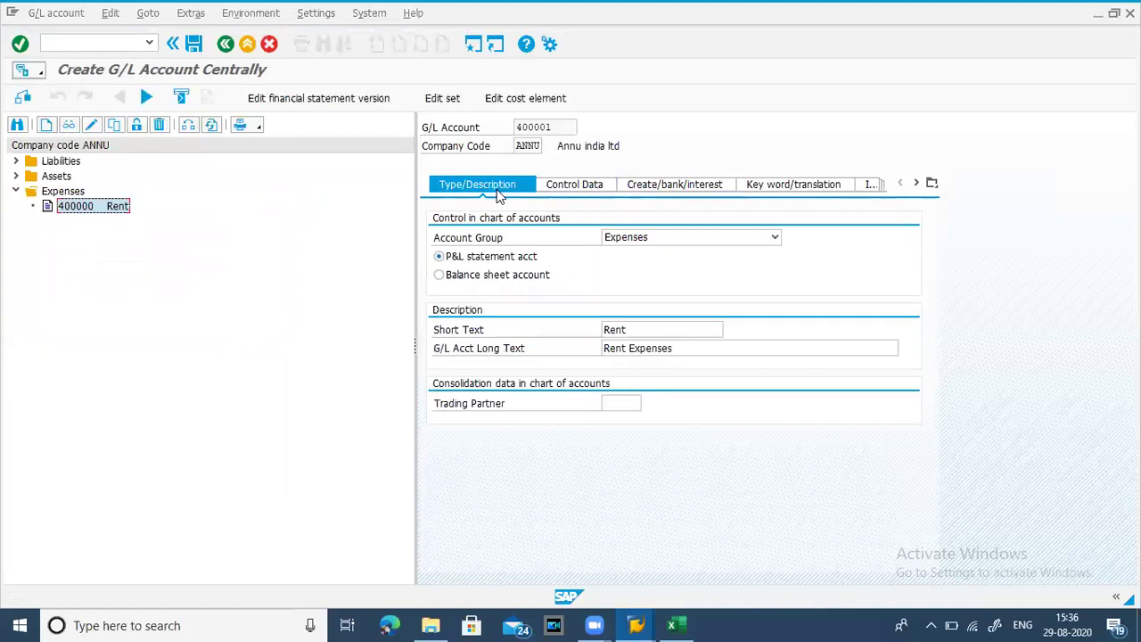
{"action": "left_click", "coordinate": [681, 328]}
{"action": "key", "text": "BackSpace"}
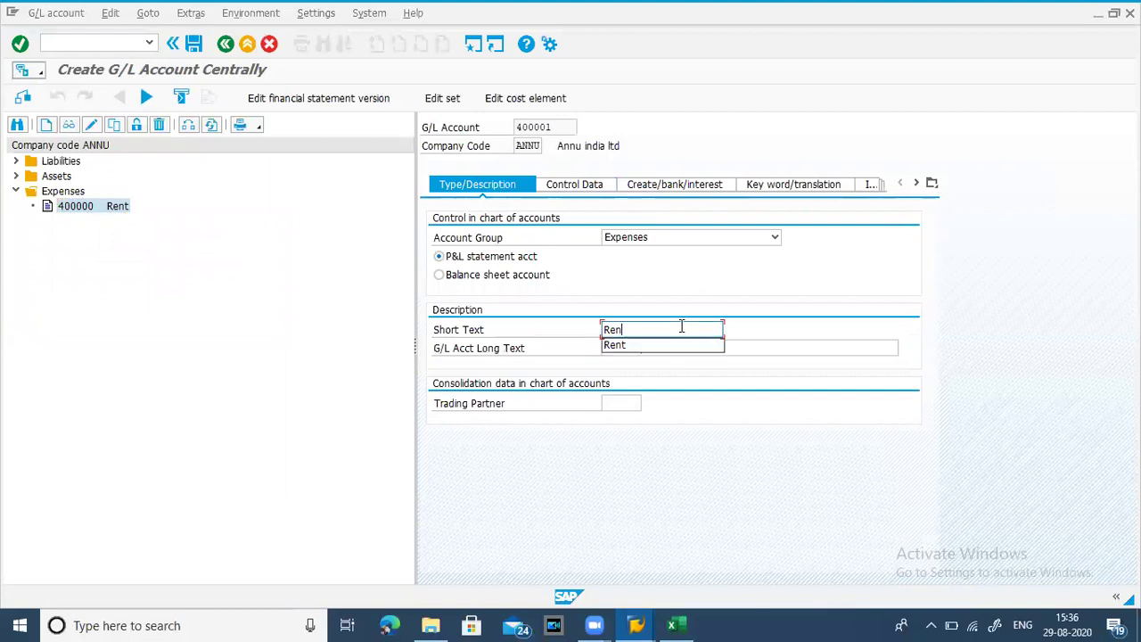
{"action": "key", "text": "BackSpace"}
{"action": "key", "text": "BackSpace"}
{"action": "key", "text": "BackSpace"}
{"action": "type", "text": "Sa"}
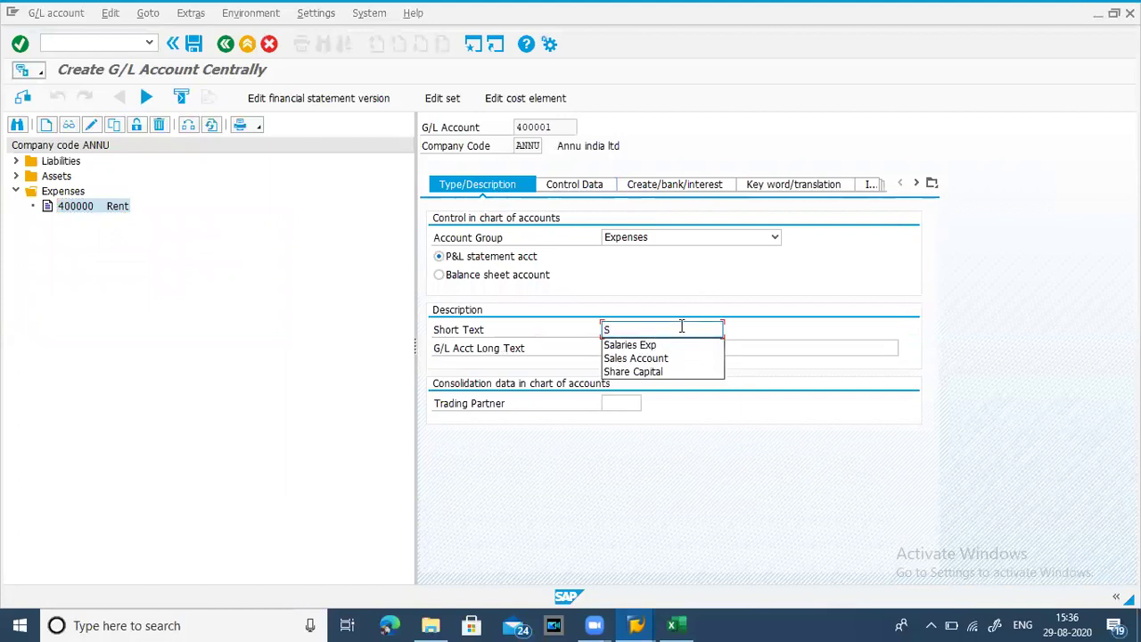
{"action": "key", "text": "Down"}
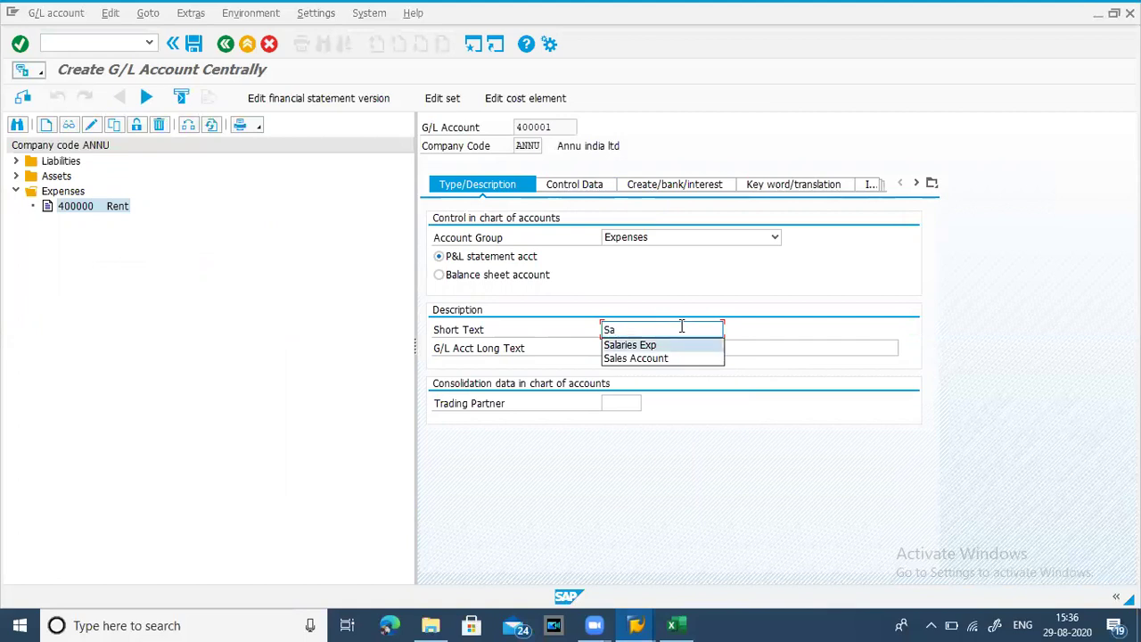
{"action": "key", "text": "Return"}
- Replace the long text of G/L account 400001 with Salaries Exp and save the account
{"action": "key", "text": "Tab"}
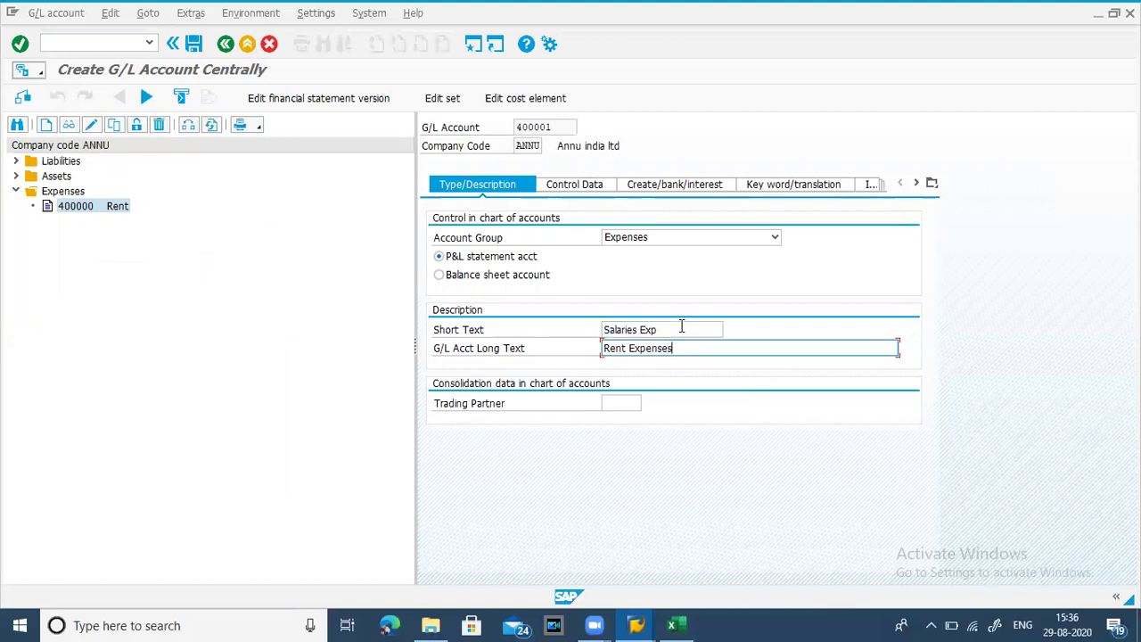
{"action": "key", "text": "BackSpace"}
{"action": "key", "text": "BackSpace"}
{"action": "key", "text": "BackSpace"}
{"action": "key", "text": "BackSpace"}
{"action": "key", "text": "BackSpace"}
{"action": "key", "text": "BackSpace"}
{"action": "key", "text": "BackSpace"}
{"action": "key", "text": "BackSpace"}
{"action": "key", "text": "BackSpace"}
{"action": "key", "text": "BackSpace"}
{"action": "key", "text": "BackSpace"}
{"action": "key", "text": "BackSpace"}
{"action": "key", "text": "BackSpace"}
{"action": "type", "text": "S"}
{"action": "key", "text": "Down"}
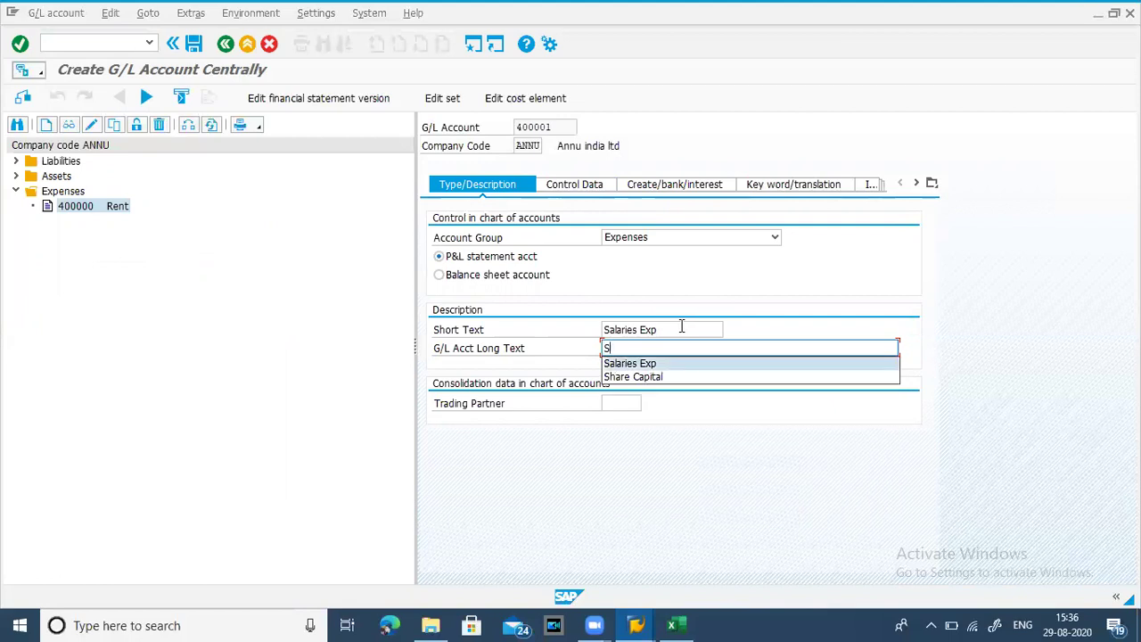
{"action": "key", "text": "Return"}
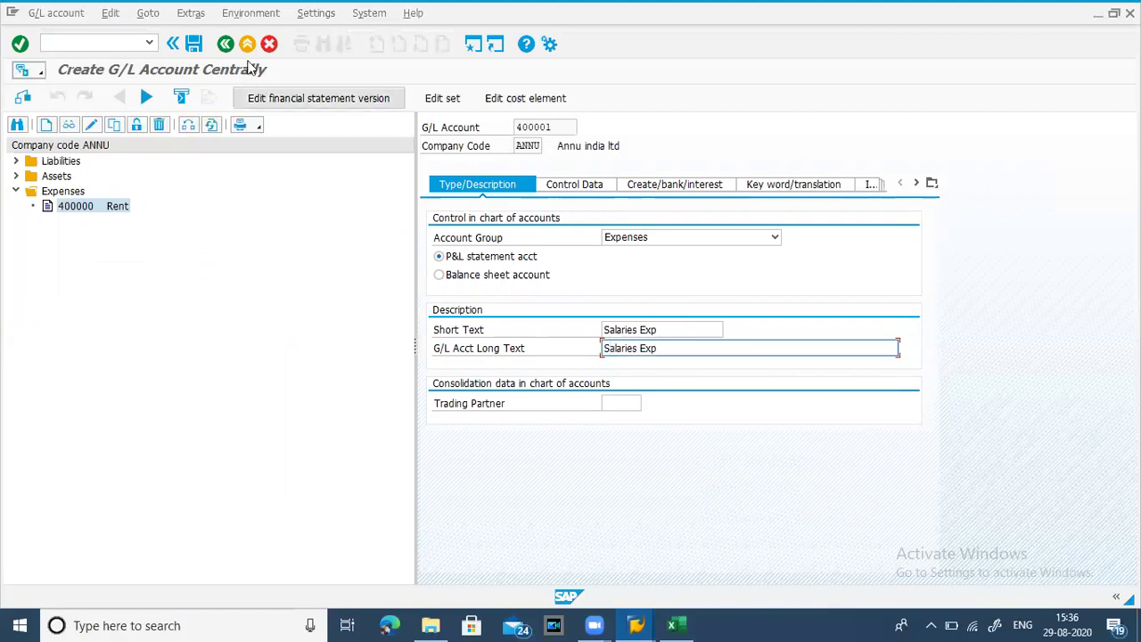
{"action": "left_click", "coordinate": [194, 45]}
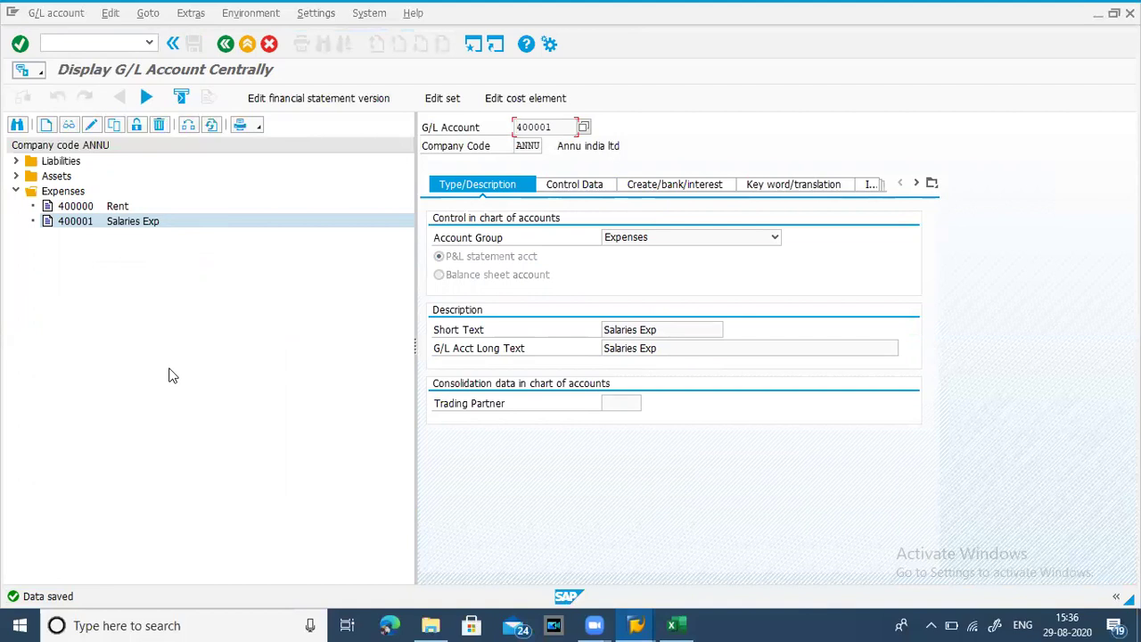
- Switch to the SAP Excel Master workbook and review the entries following Create/Block/Unblock/Change GL, from Post GL to Account Balances
{"action": "key", "text": "alt+Tab"}
{"action": "key", "text": "alt+Tab"}
{"action": "key", "text": "alt+Tab"}
{"action": "key", "text": "alt+Tab"}
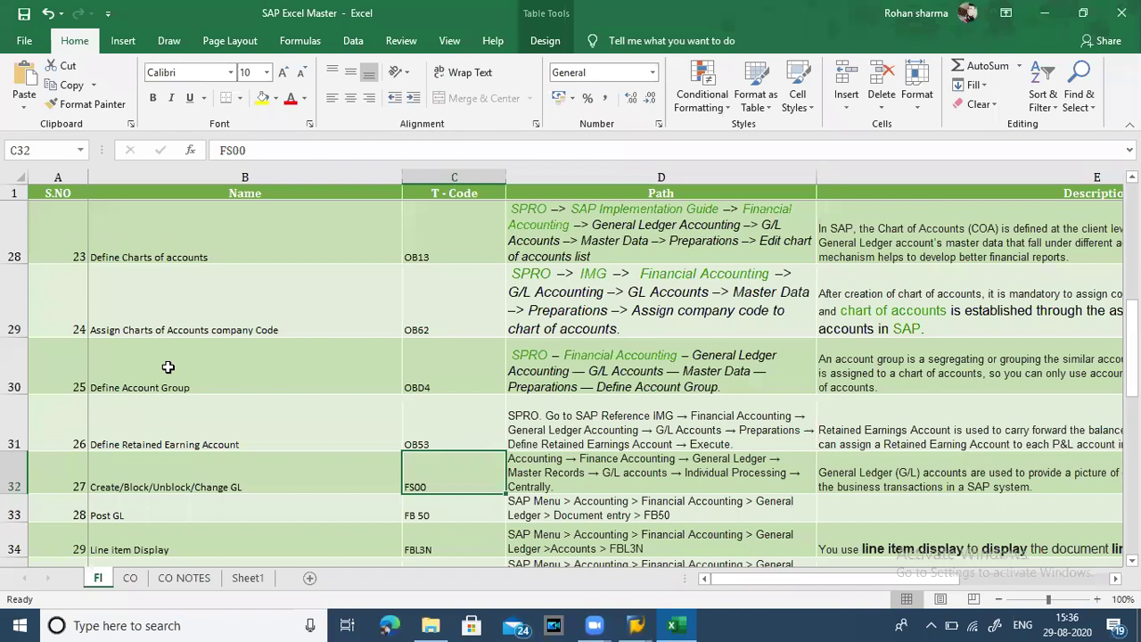
{"action": "key", "text": "Left"}
{"action": "key", "text": "Down"}
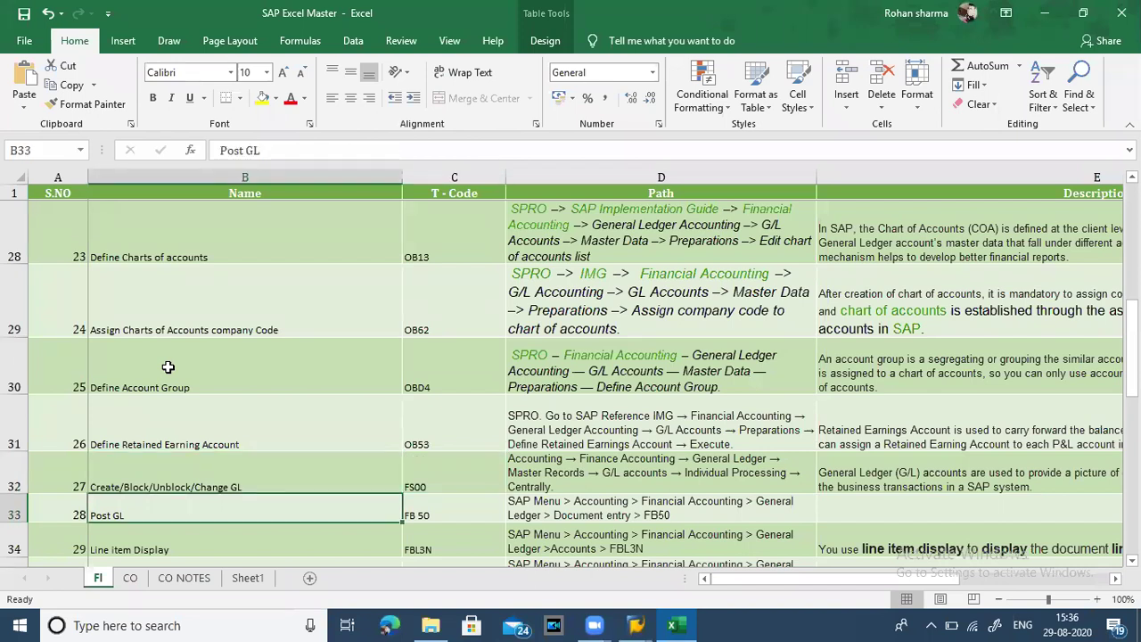
{"action": "key", "text": "Down"}
{"action": "key", "text": "Down"}
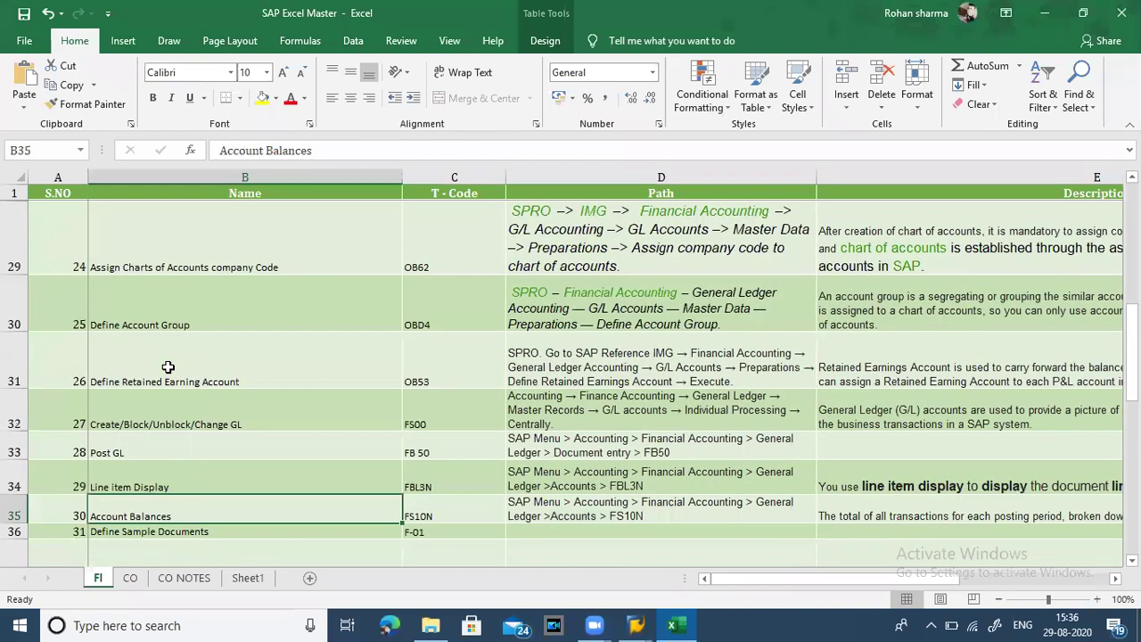
{"action": "key", "text": "Up"}
{"action": "key", "text": "Up"}
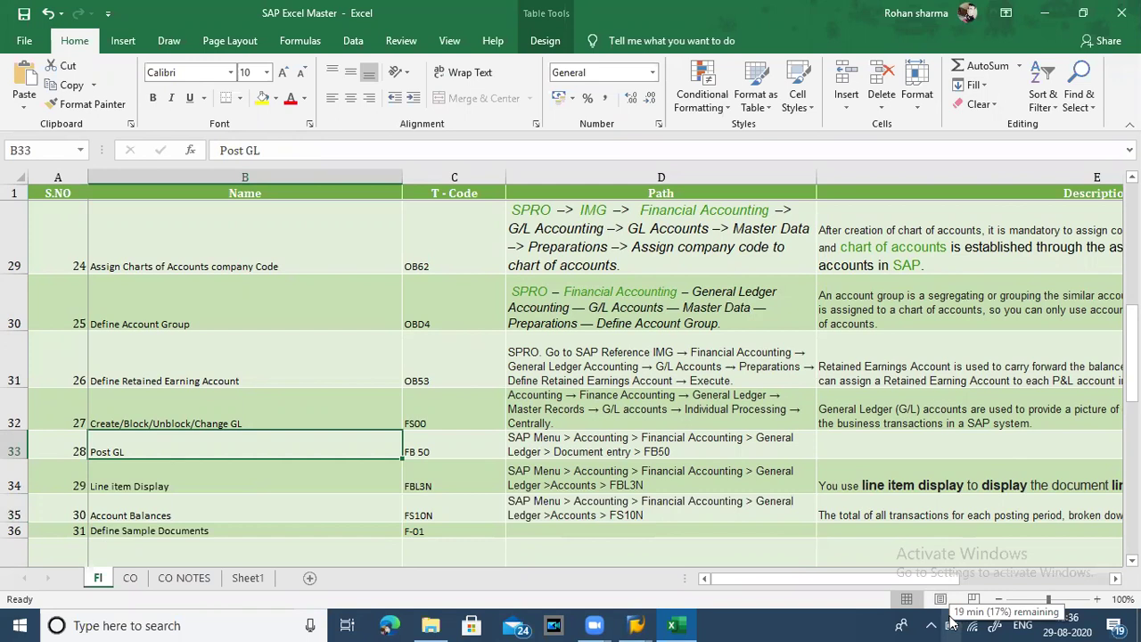
{"action": "key", "text": "Up"}
{"action": "key", "text": "Down"}
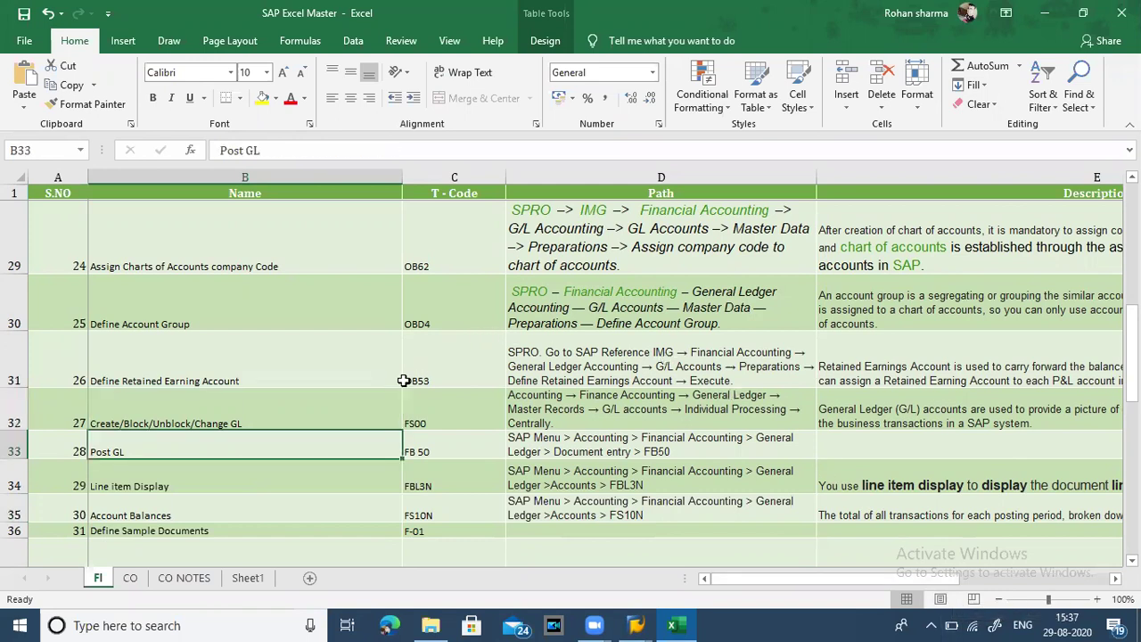